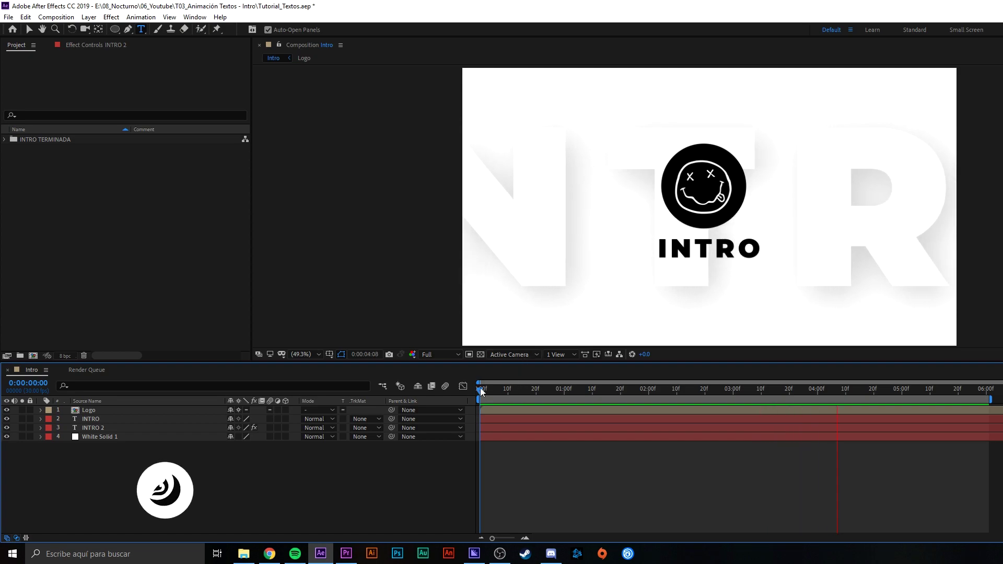
- Stop the Intro preview at frame 0 and bring up the Composition menu
key(space)
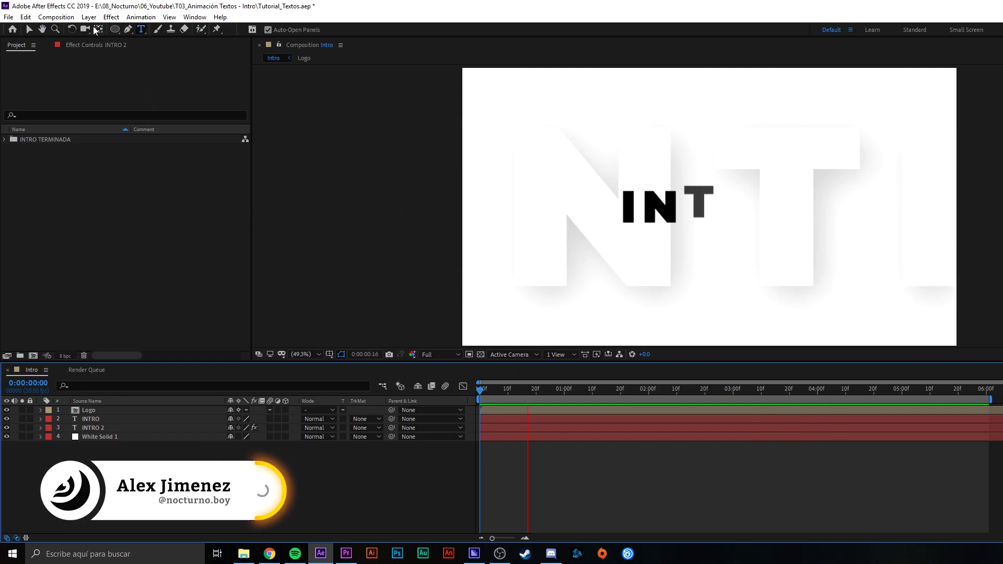
click(56, 17)
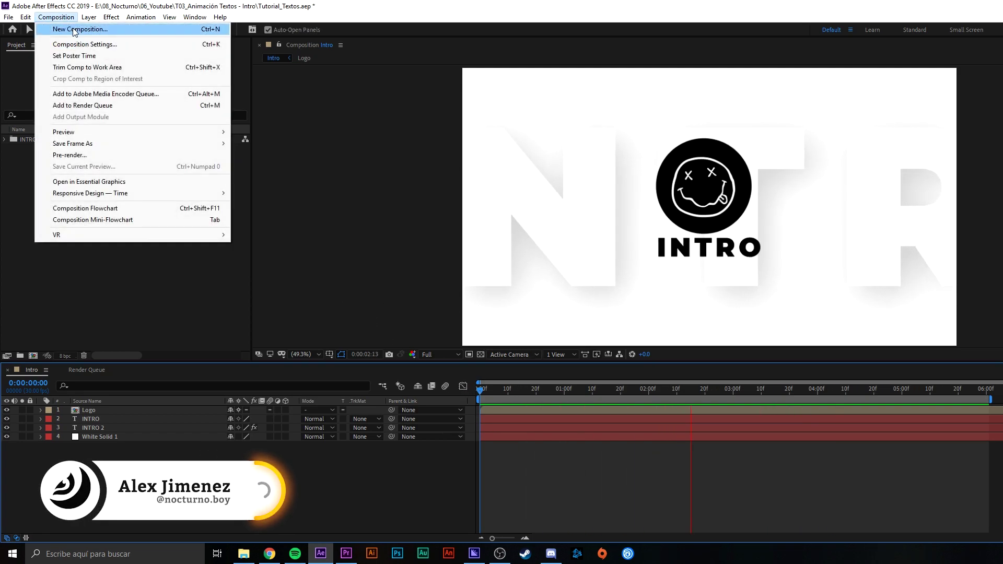
- Create composition 'Texto 01' at 1920×1080, 30 fps, 10 seconds with a black background
click(78, 30)
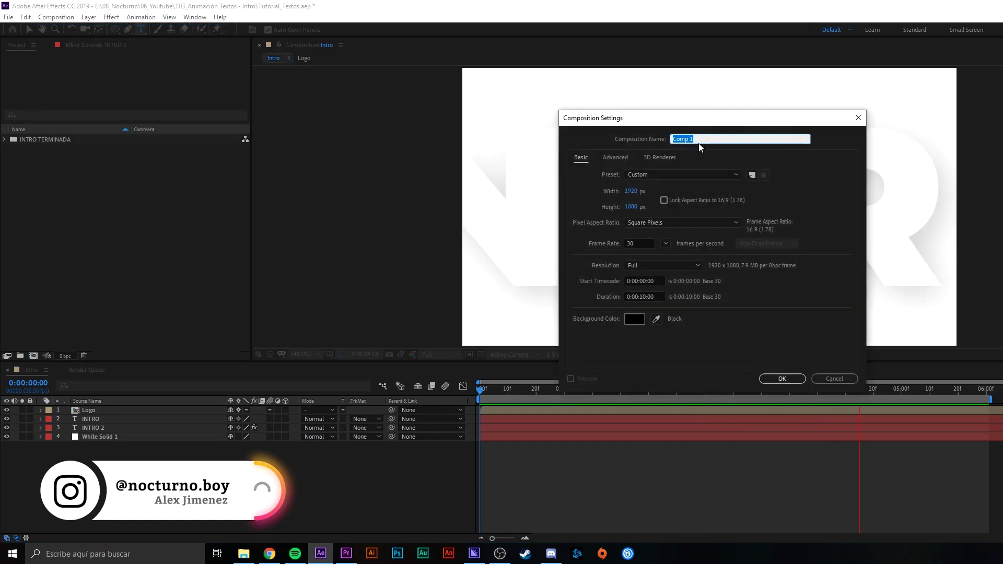
text(Tex)
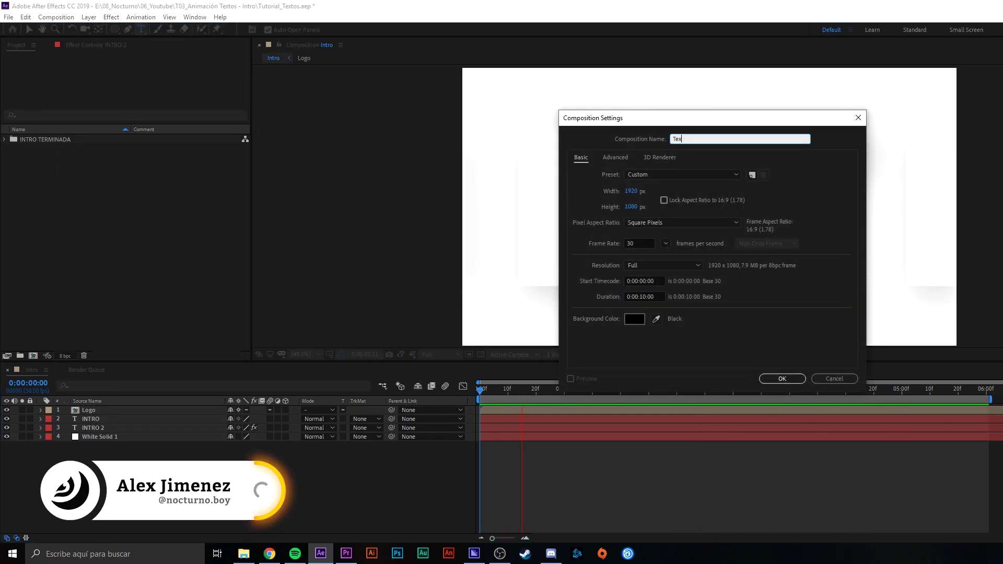
text(to 01)
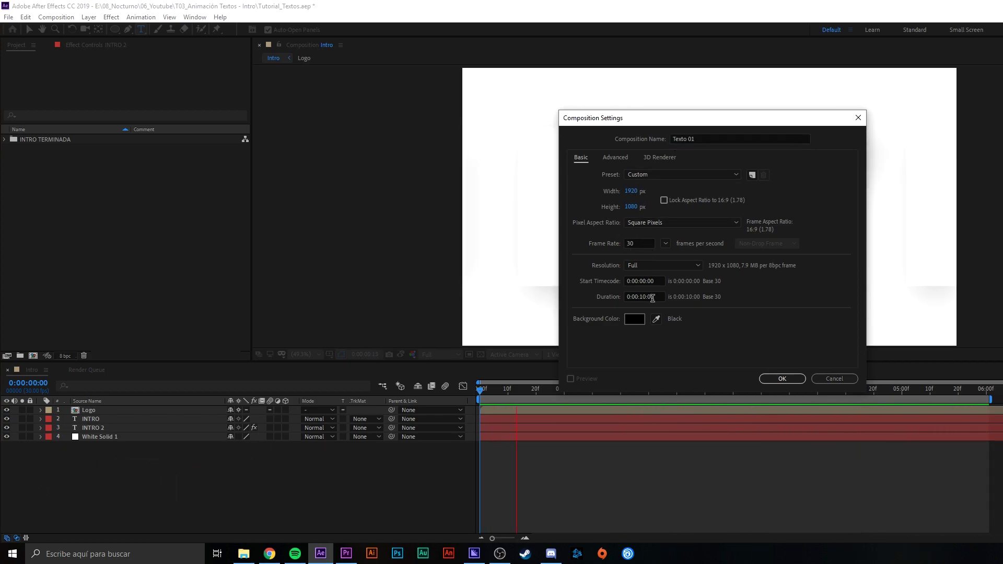
click(781, 378)
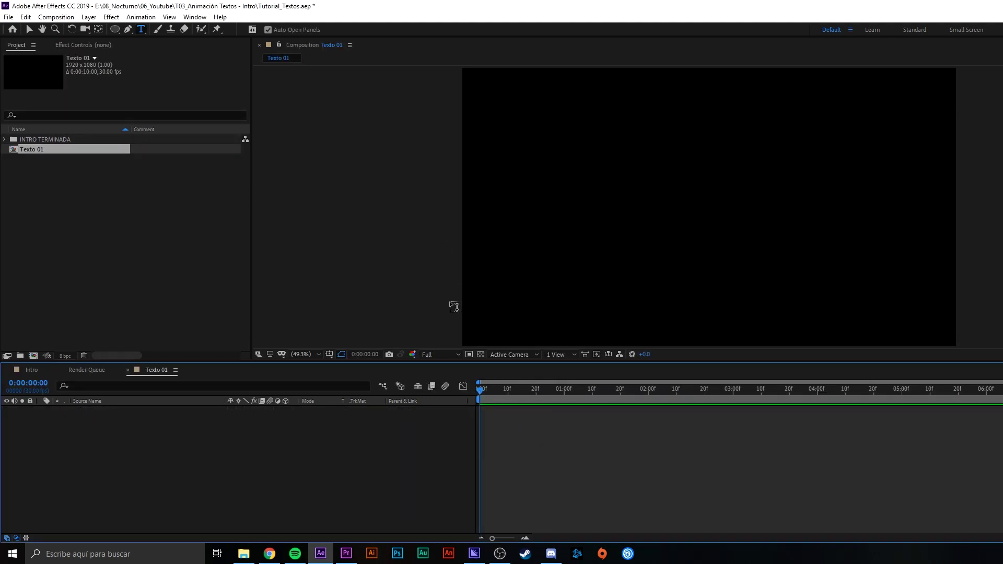
click(306, 354)
- Type a new white text layer reading TEXTO in the Texto 01 viewer
click(319, 169)
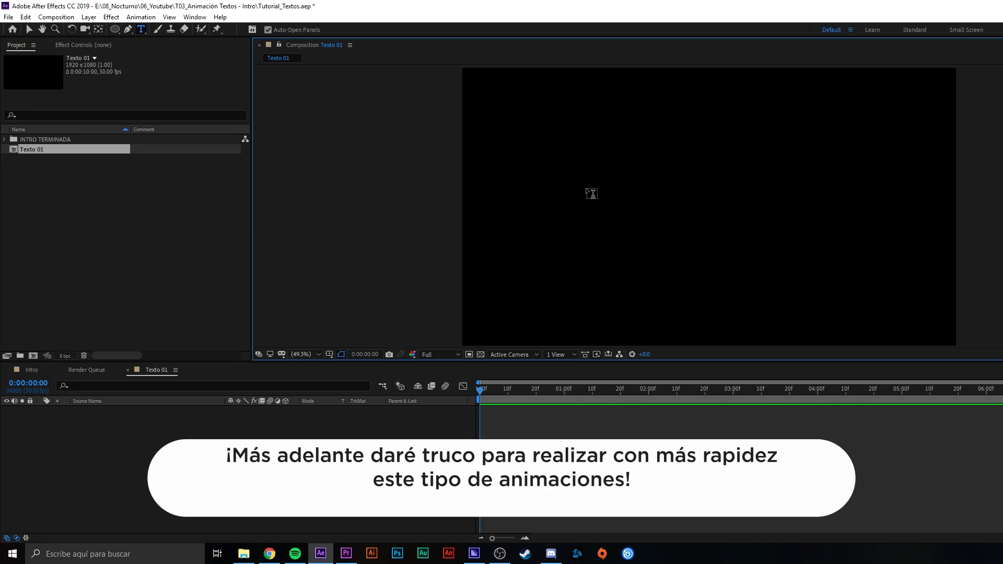
click(658, 198)
text(te)
key(BackSpace)
key(BackSpace)
text(TEX)
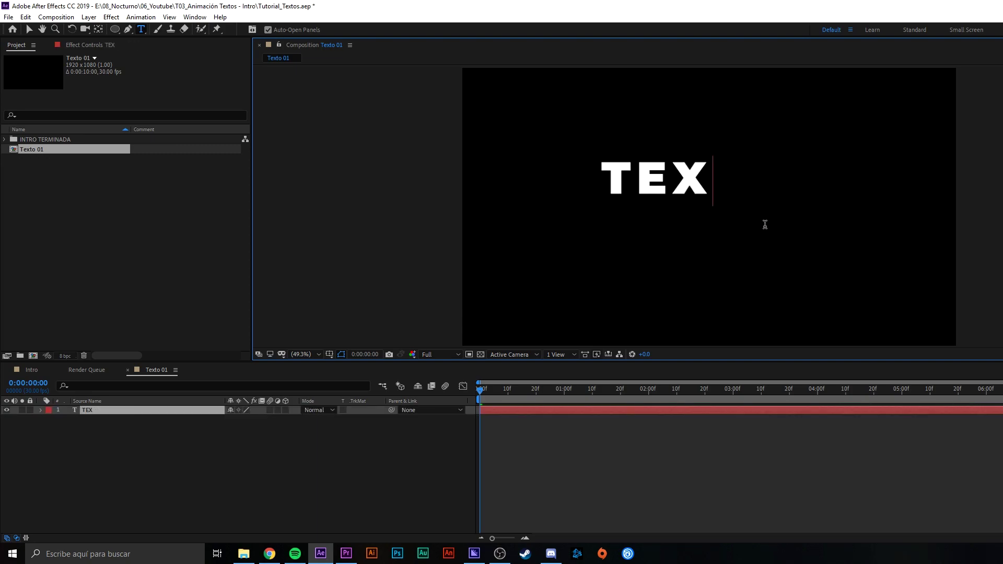
text(TO)
- Centre TEXTO's anchor point and move the layer to the composition centre
click(30, 29)
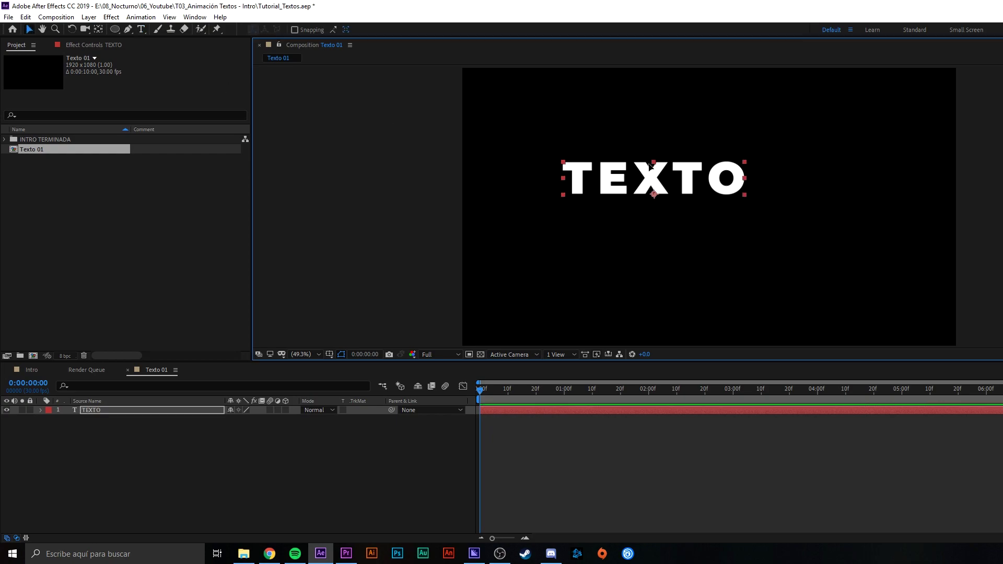
drag(651, 163, 682, 183)
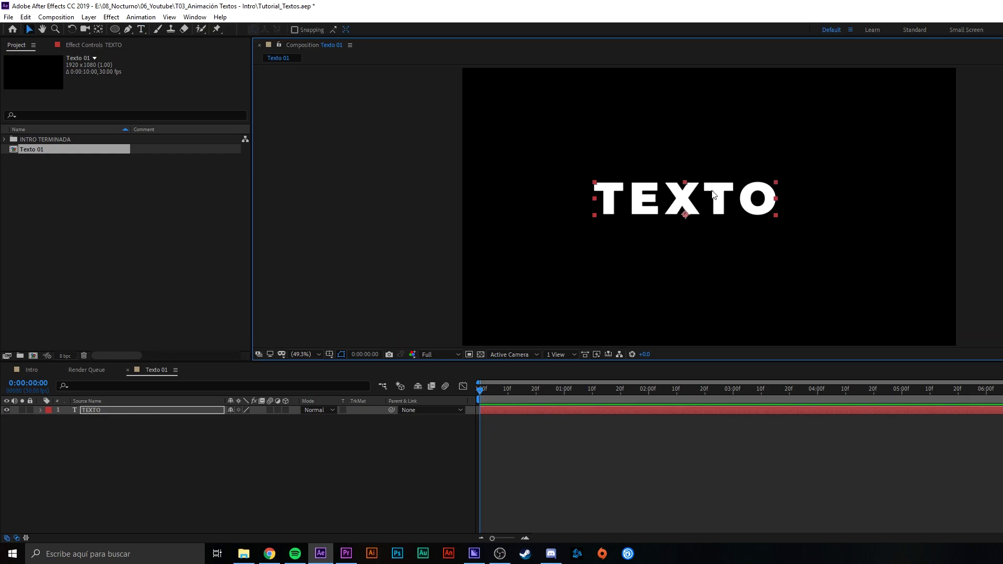
key(ctrl+alt+Home)
key(ctrl+Home)
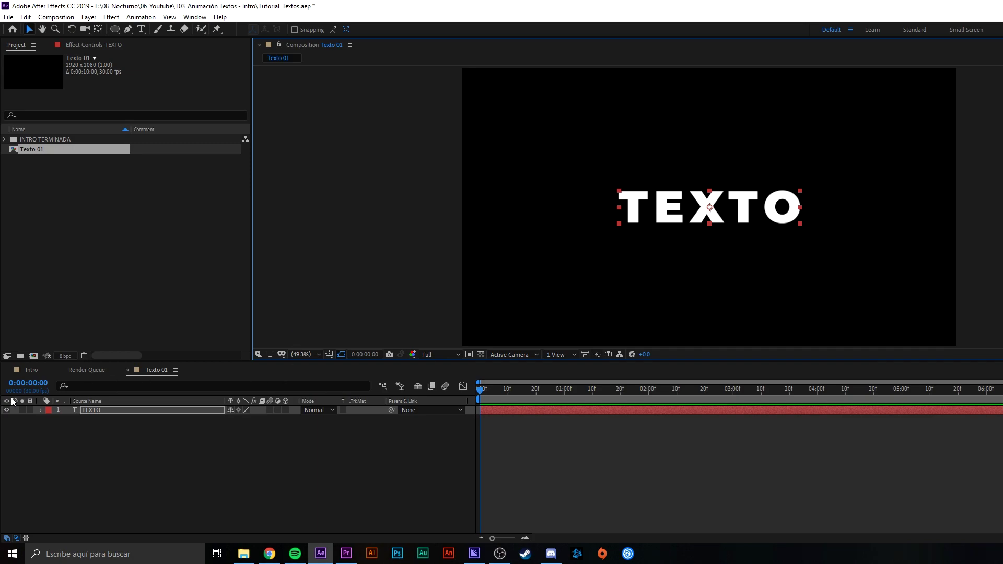
click(107, 410)
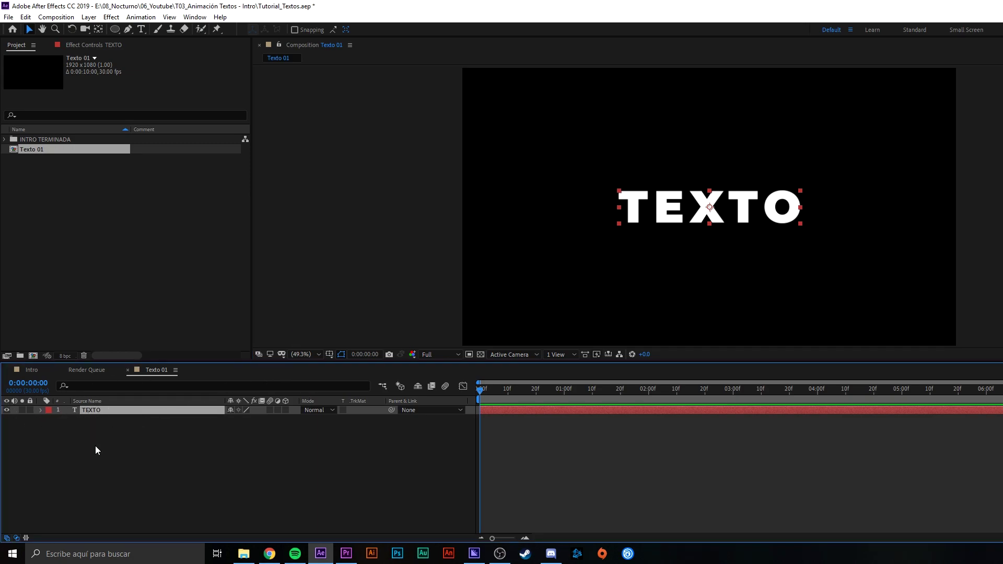
- Add a Position animator to the TEXTO layer's Text property
click(40, 411)
click(60, 421)
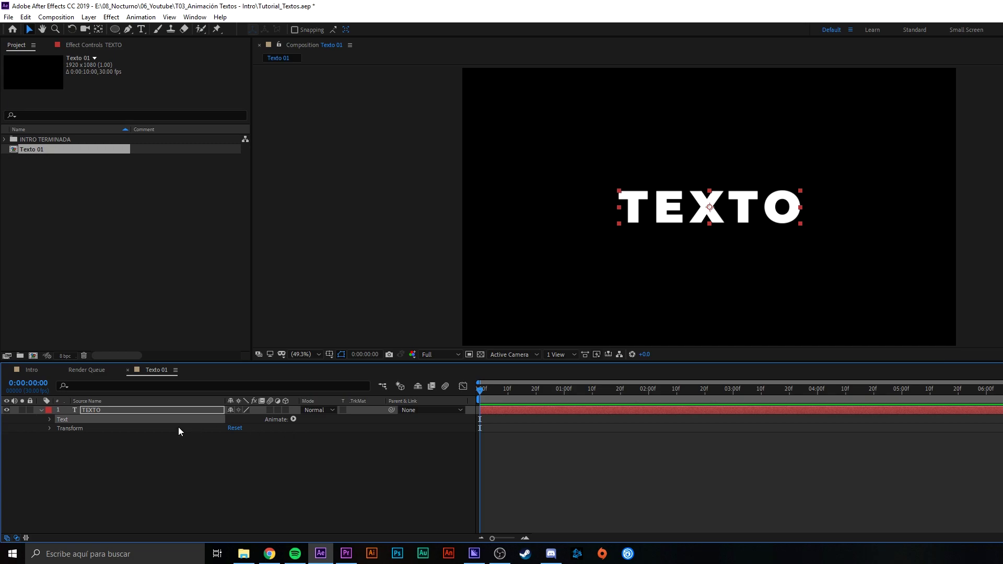
click(293, 419)
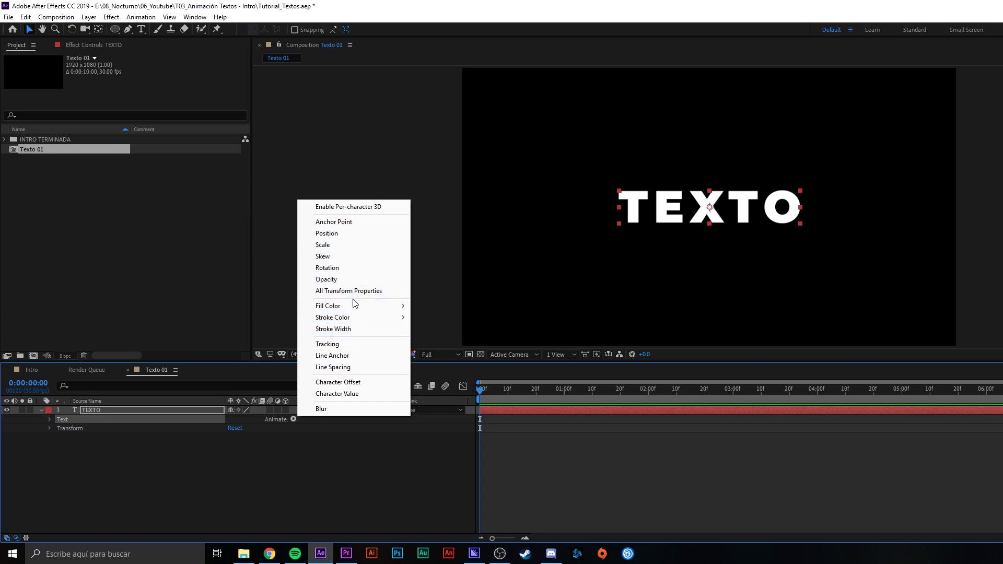
mouse_move(363, 307)
click(364, 239)
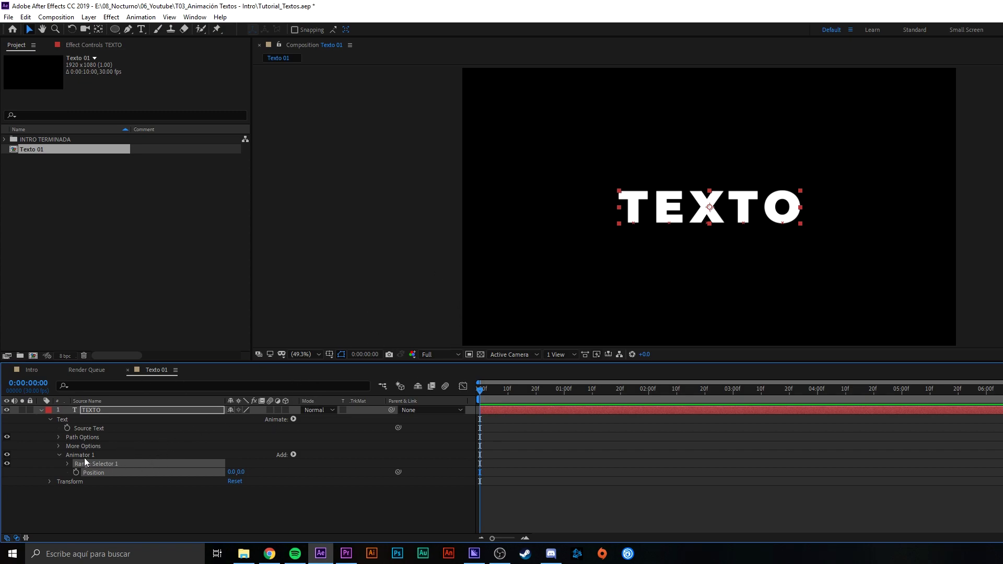
- Set Animator 1's Position to 0, 330 so the TEXTO letters drop below centre
click(64, 455)
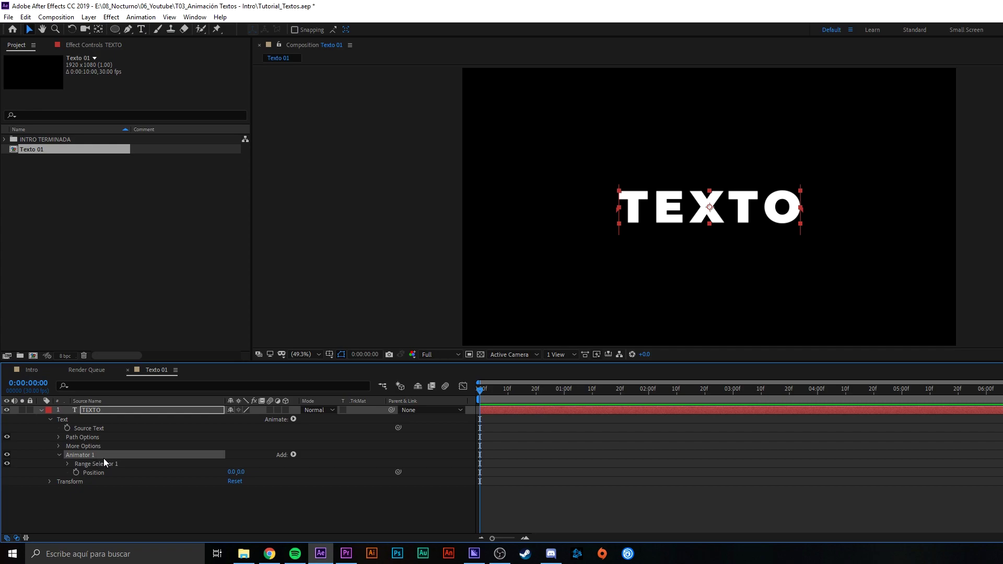
click(67, 464)
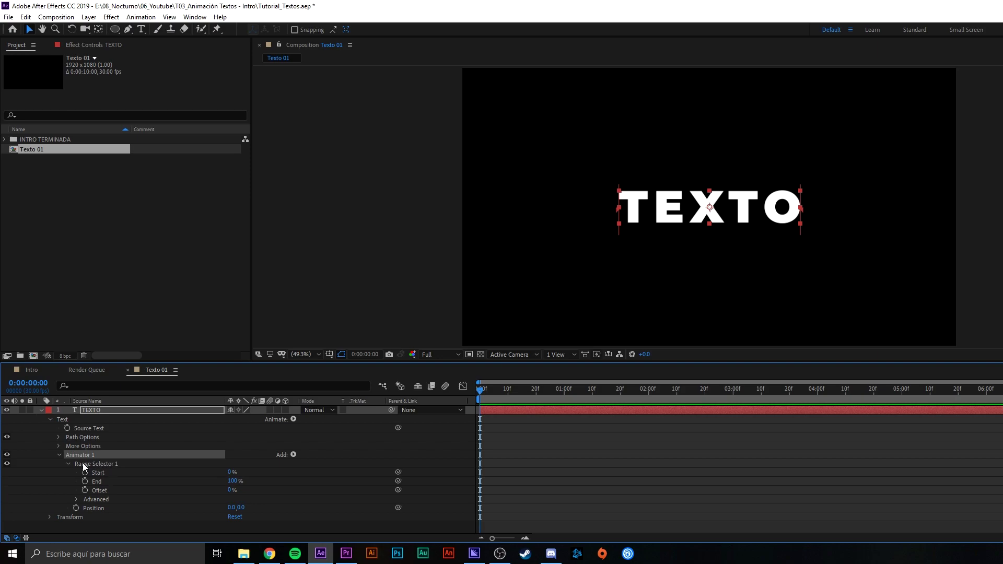
click(67, 464)
click(94, 473)
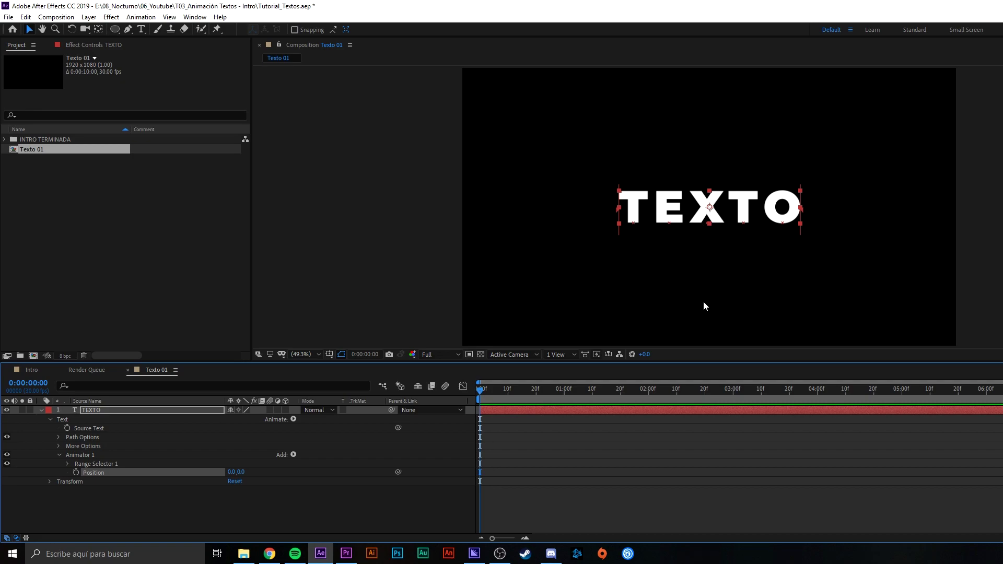
drag(241, 472, 412, 473)
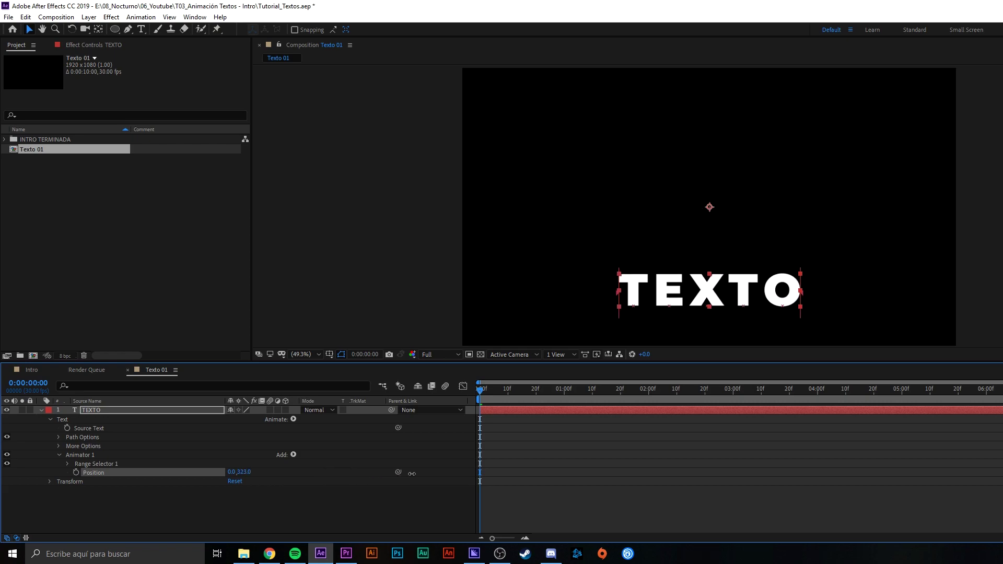
click(245, 472)
text(330)
key(Return)
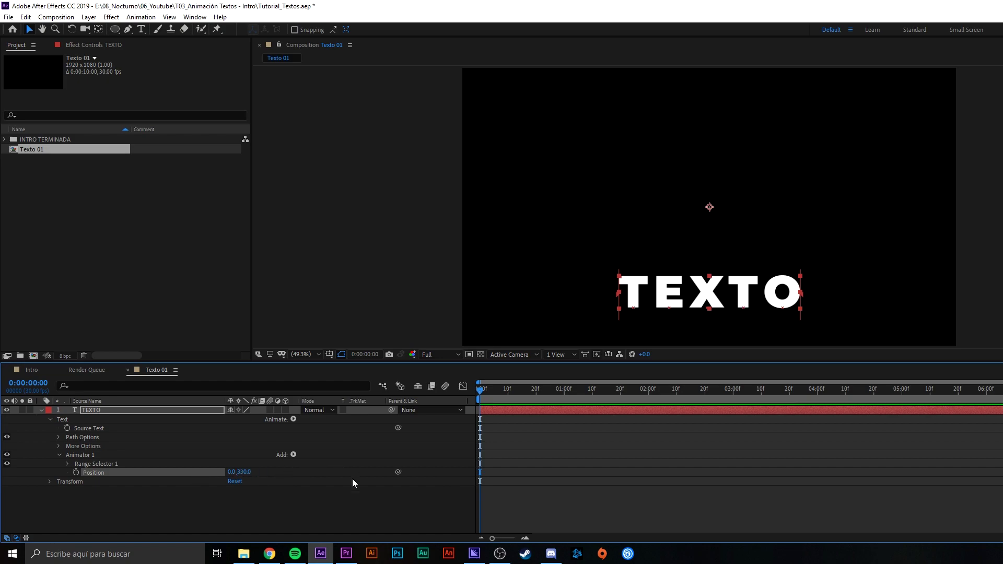
click(270, 487)
click(165, 472)
click(178, 464)
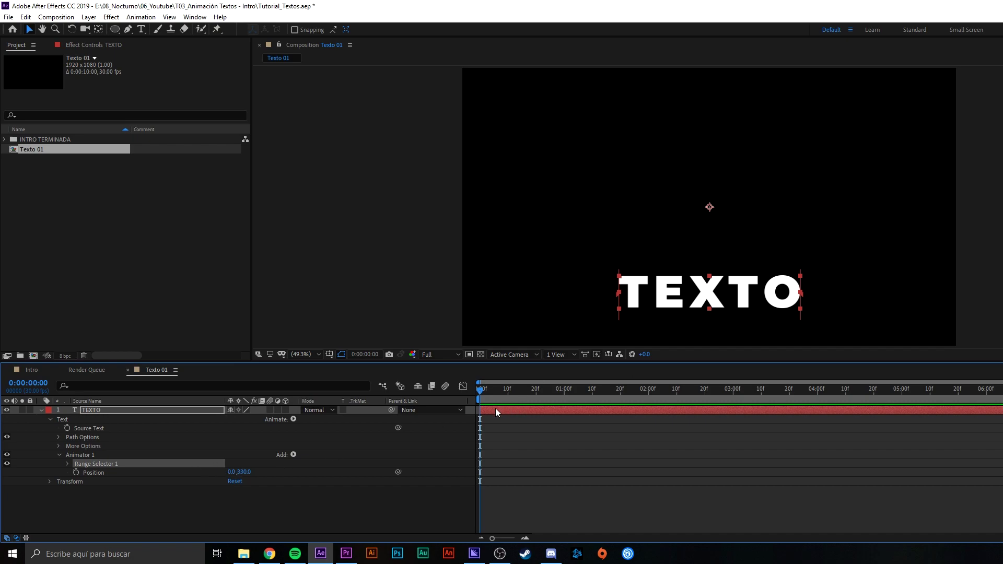
- Keyframe Range Selector 1 Start at 0% at frame 0 and 100% at one second
click(67, 463)
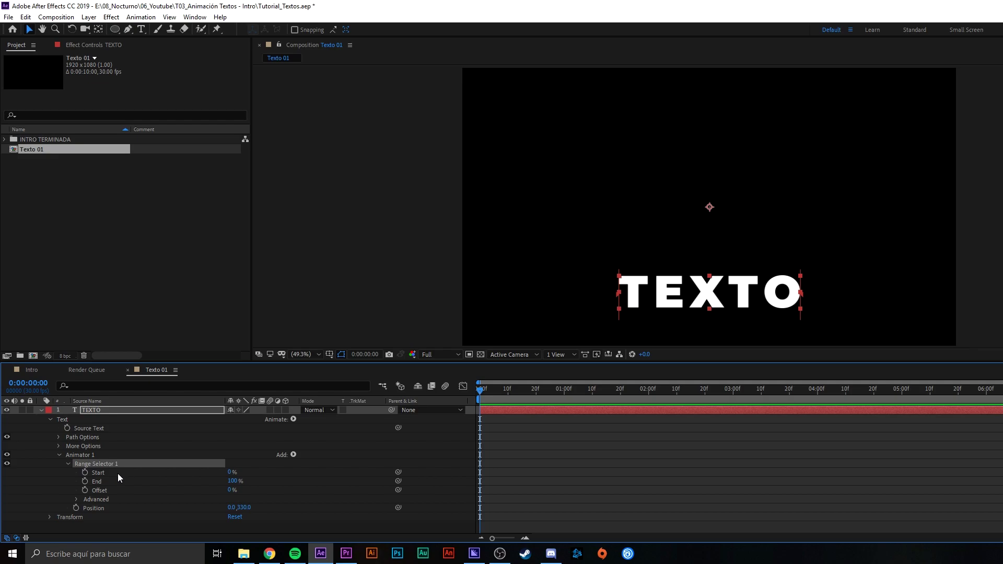
click(101, 472)
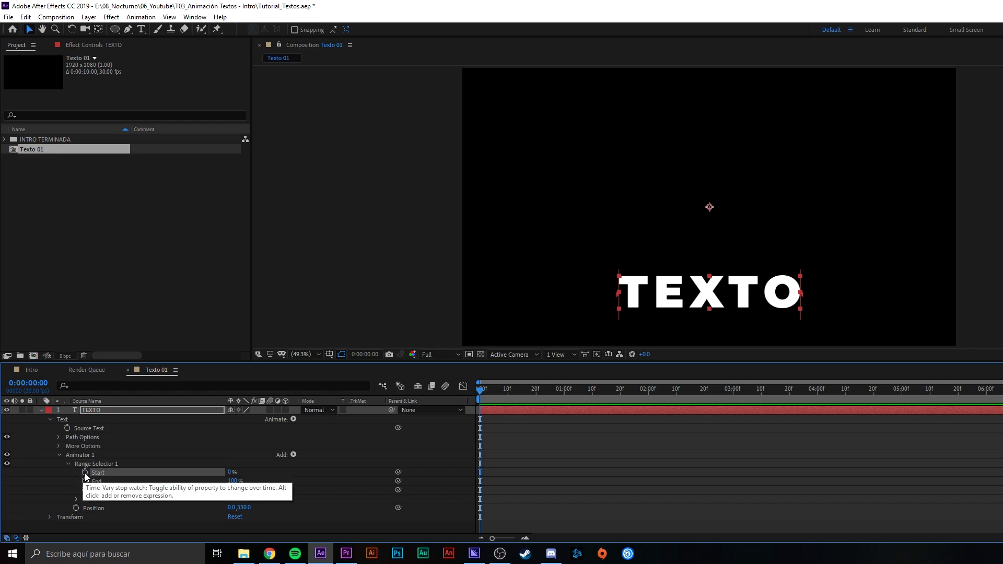
click(85, 474)
drag(566, 401, 566, 401)
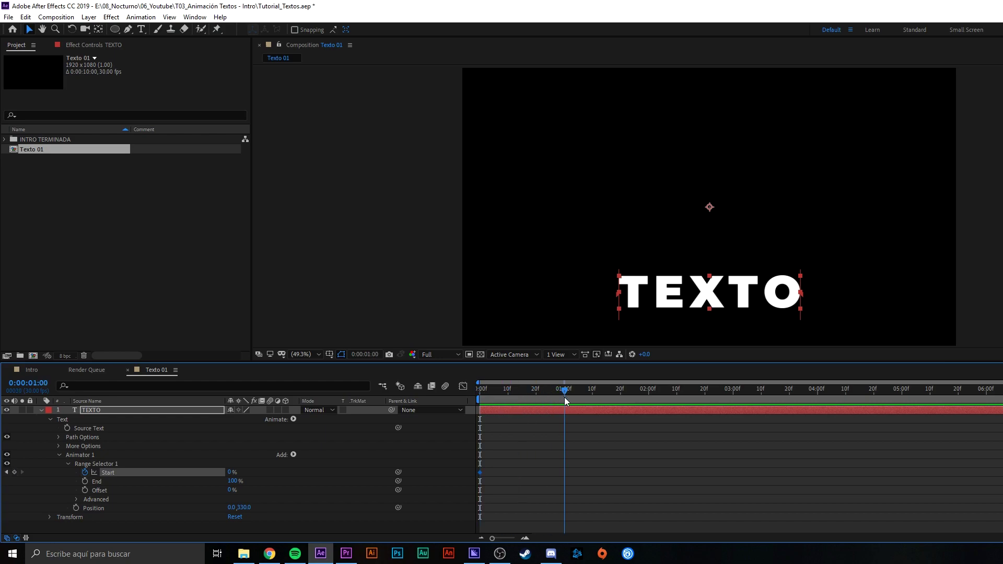
click(547, 430)
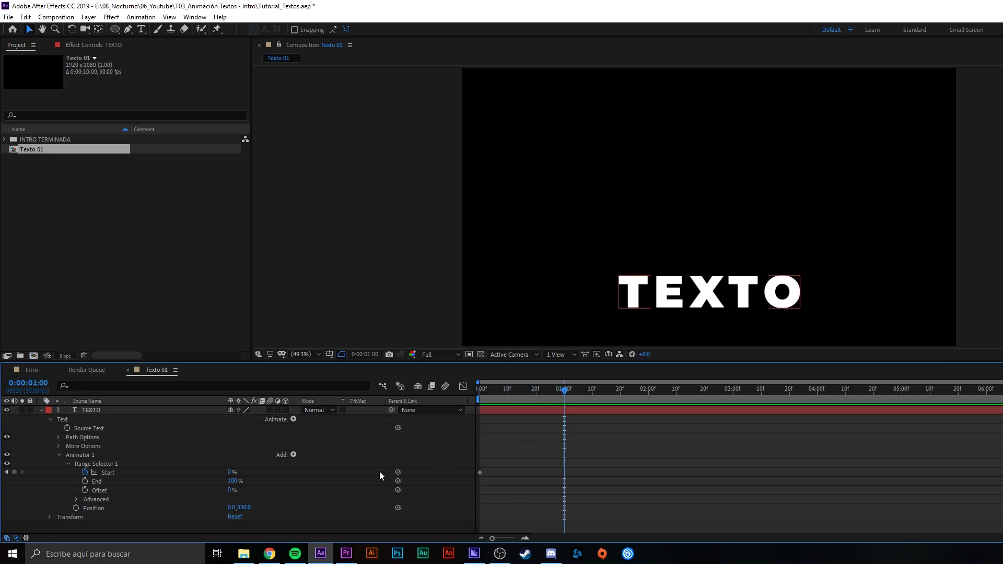
click(231, 472)
text(100)
key(Return)
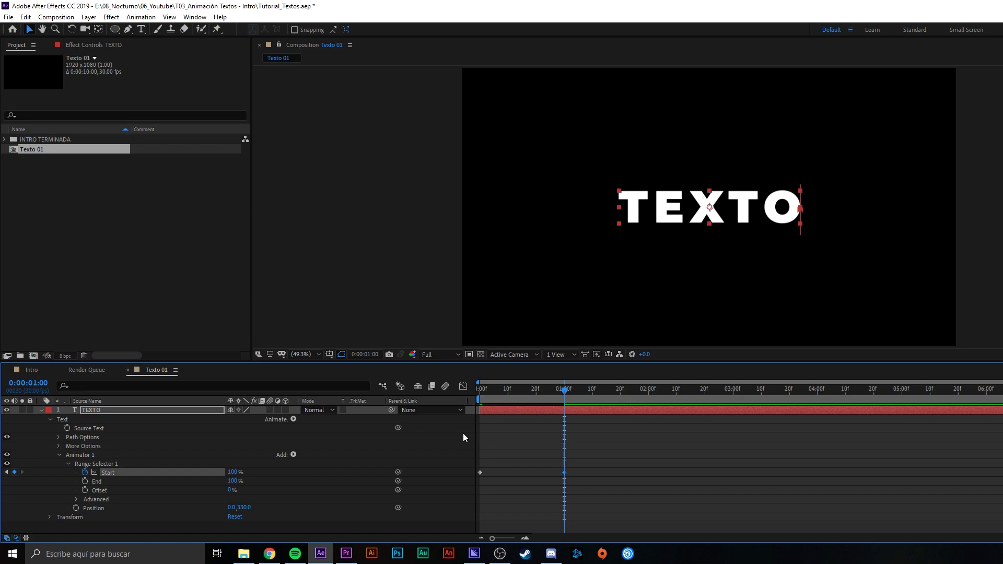
- Scrub and preview the letters rising one by one into the centre by one second
drag(552, 397, 468, 400)
click(193, 456)
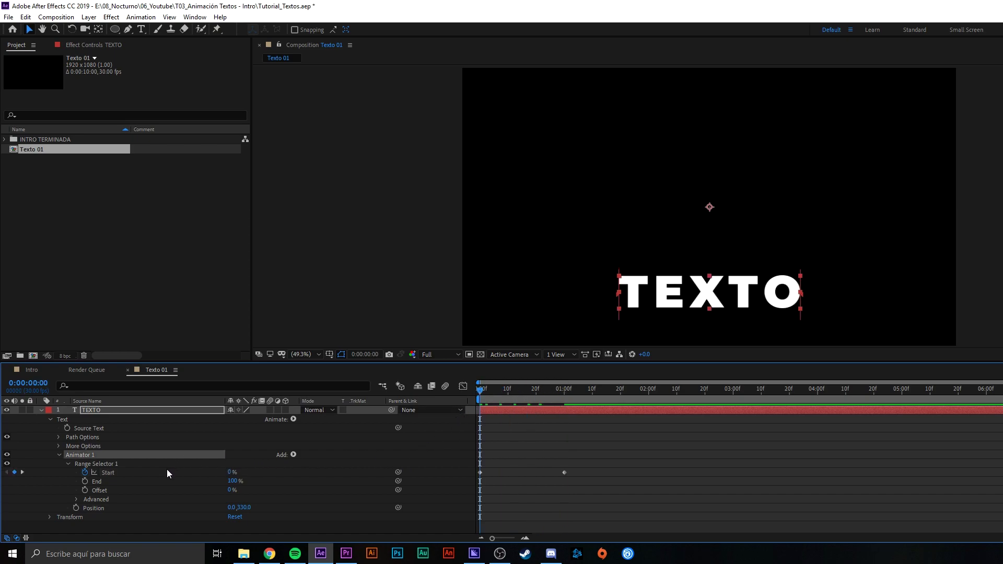
click(161, 472)
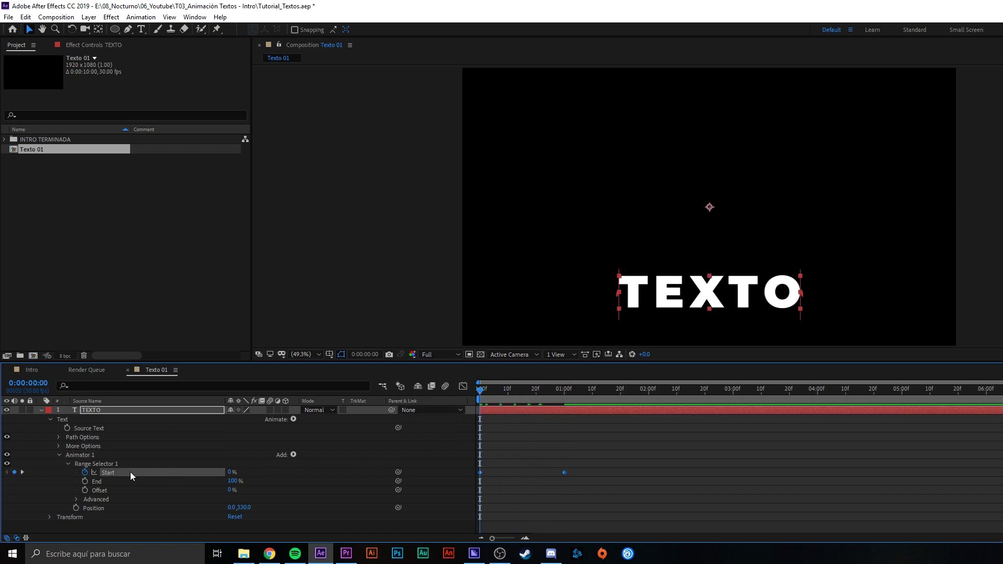
drag(468, 400, 560, 399)
click(477, 395)
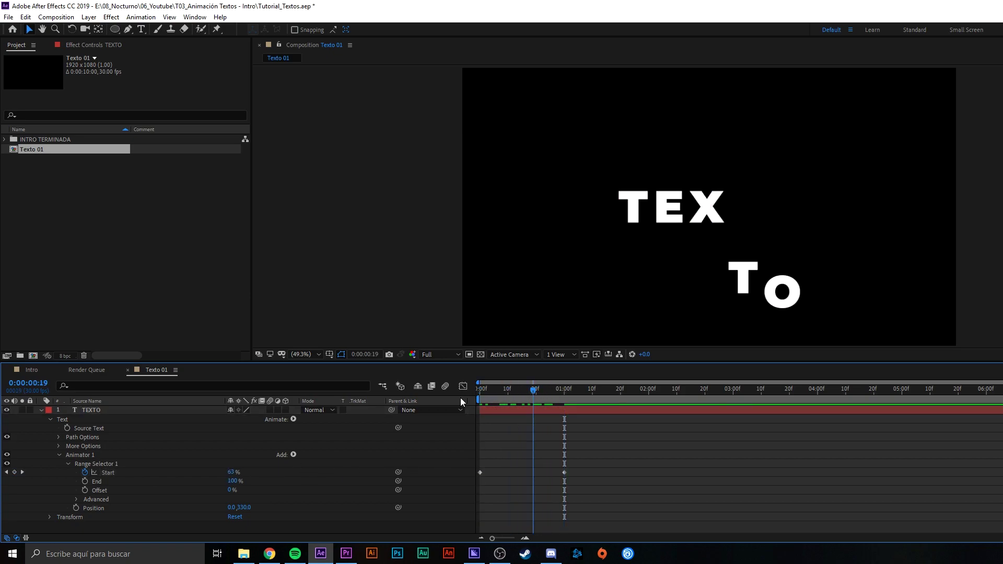
key(space)
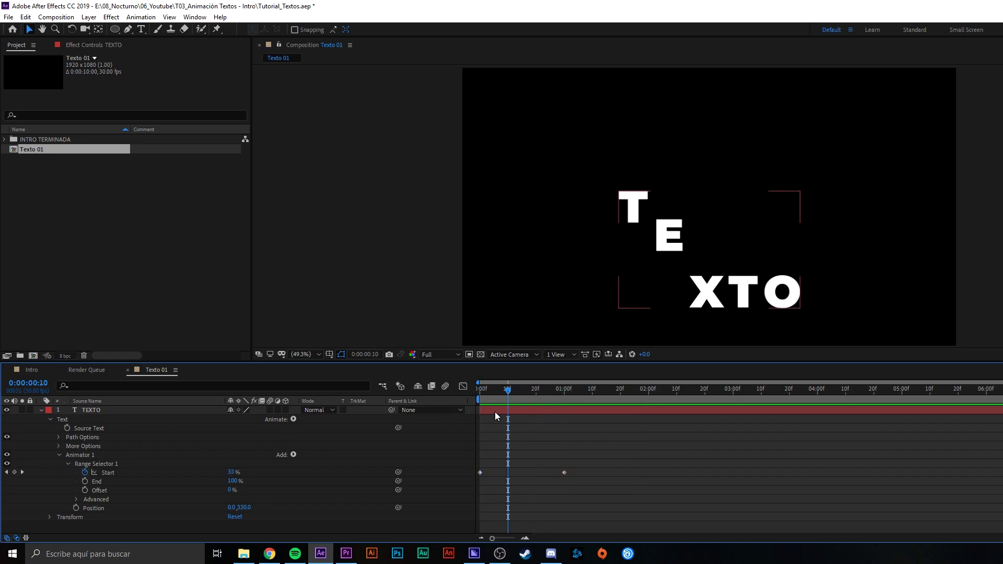
click(479, 391)
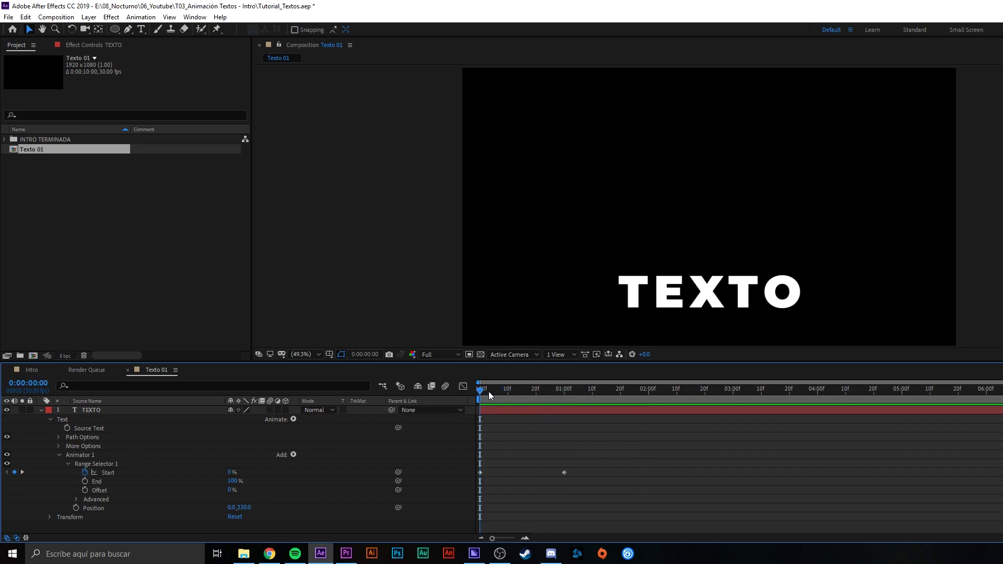
drag(488, 390, 565, 393)
click(584, 411)
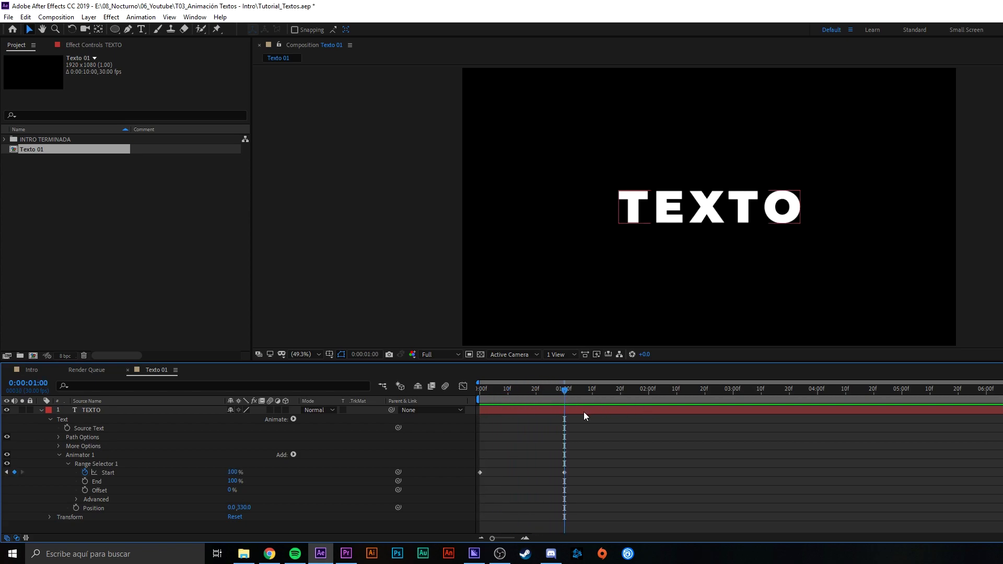
- Rename Animator 1 to 'Animator Original'
click(85, 455)
key(Return)
click(95, 453)
text(Original)
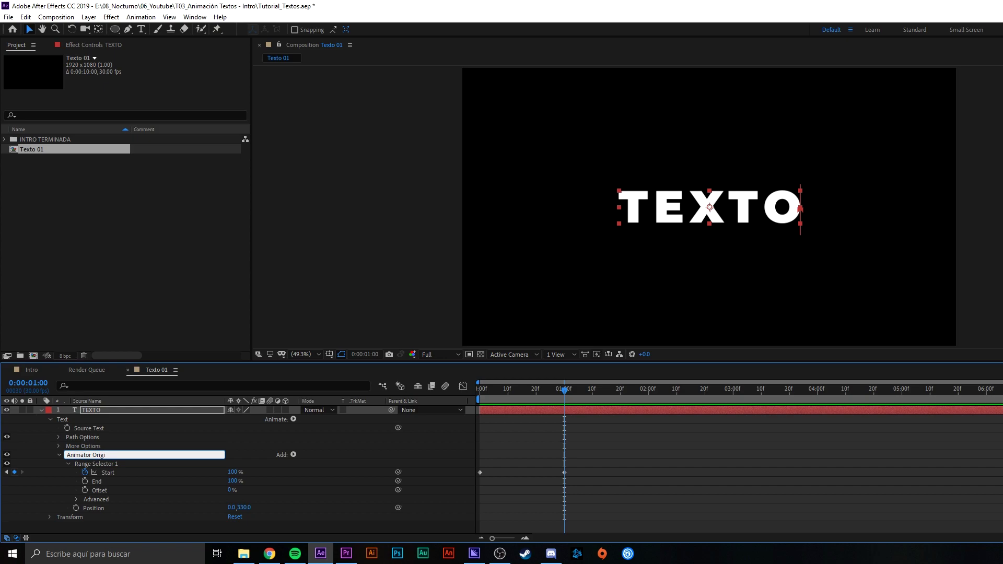
key(Return)
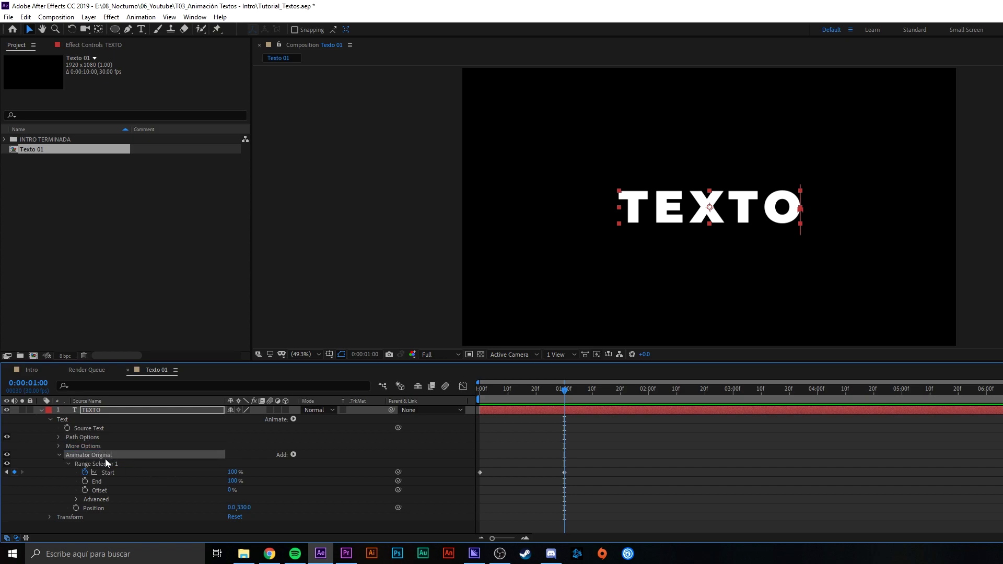
click(59, 455)
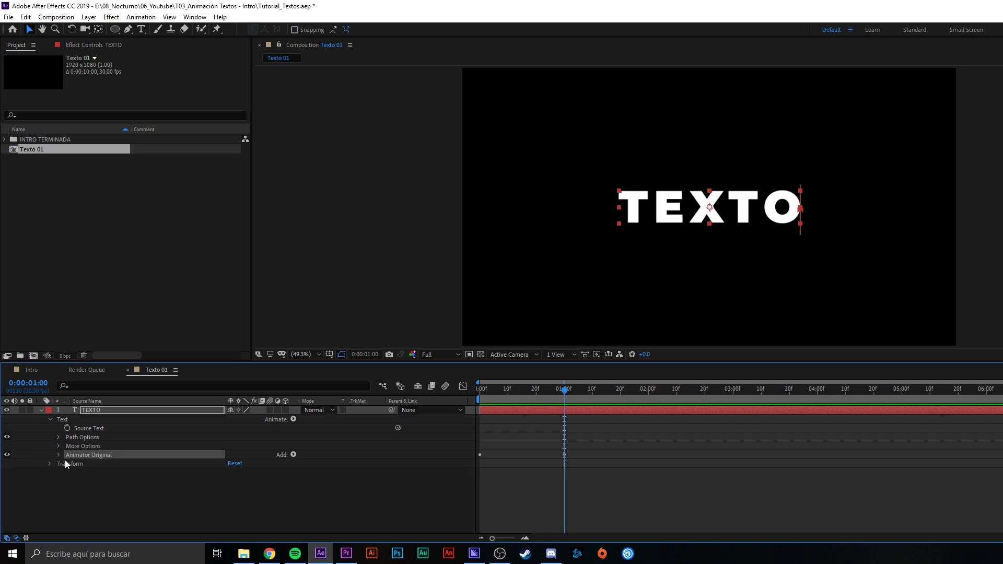
- Duplicate Animator Original and name the copy 'Animator Rebote'
key(ctrl+d)
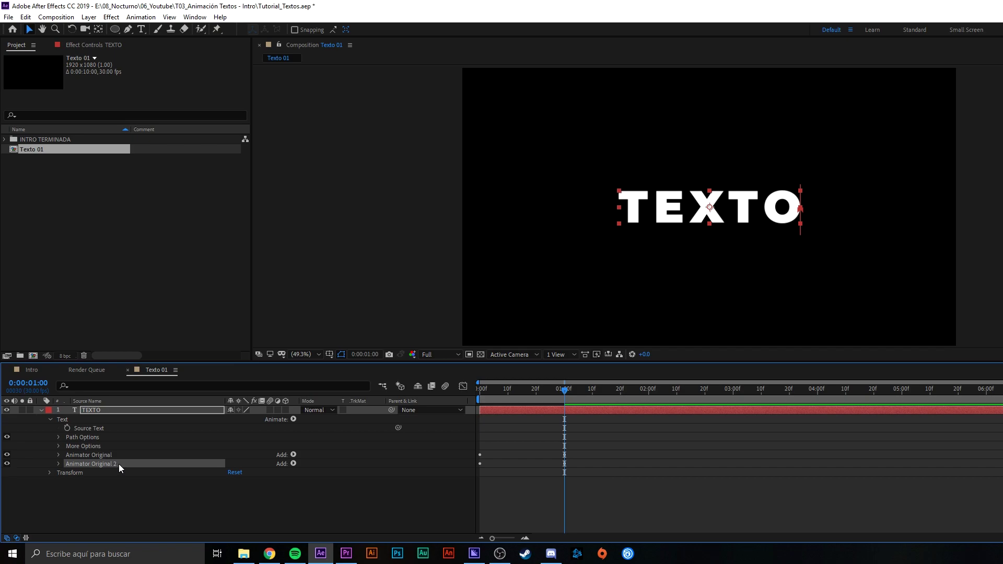
key(Return)
drag(120, 464, 93, 465)
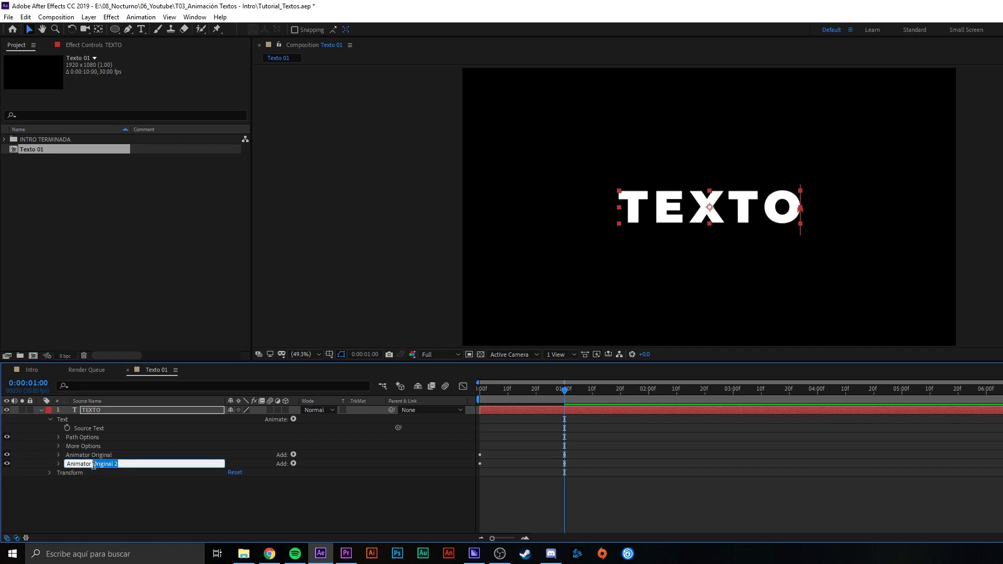
text(Rebote)
click(130, 501)
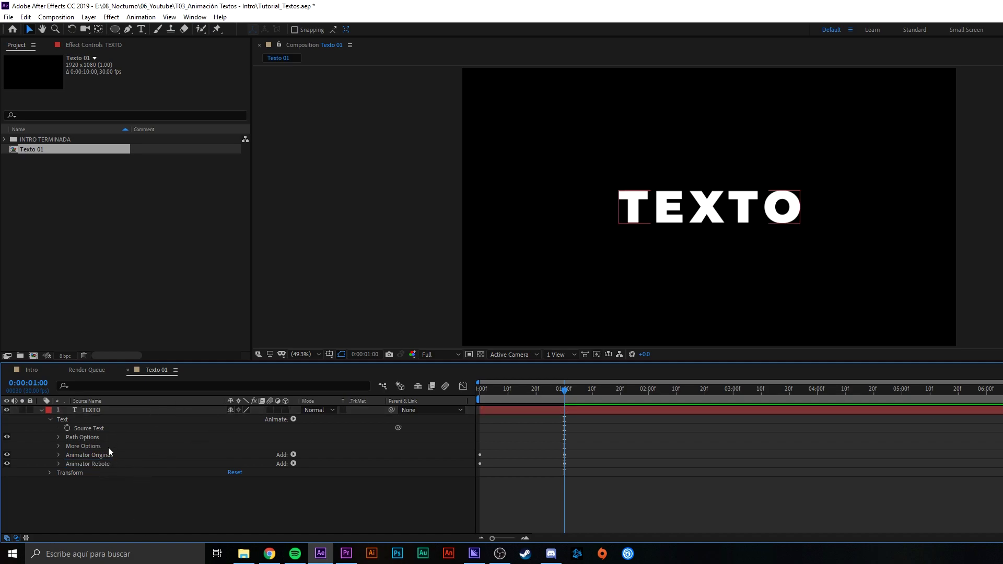
- Set Animator Rebote's Position offset to 0, -60
click(103, 464)
click(59, 463)
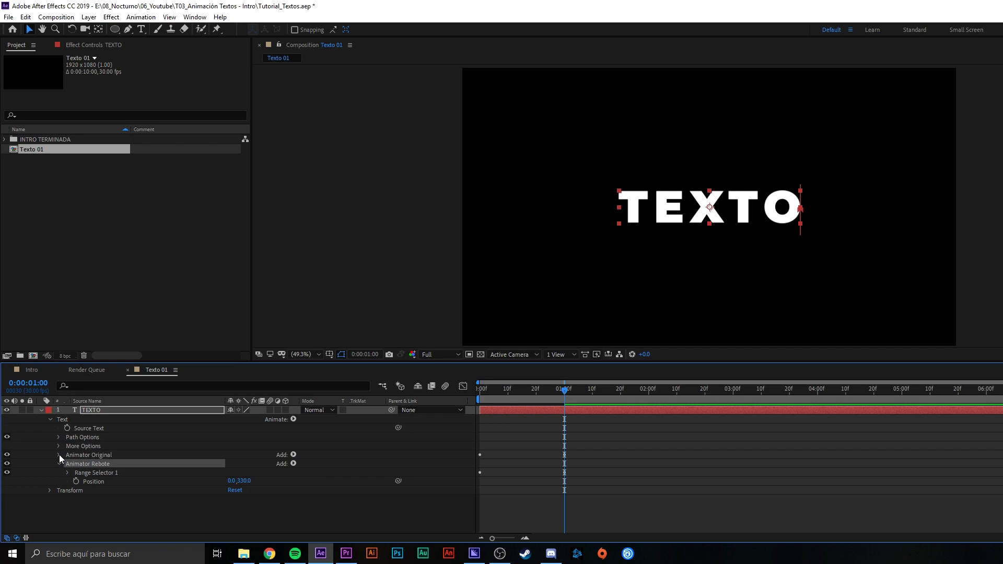
click(59, 455)
scroll(111, 470, down, 1)
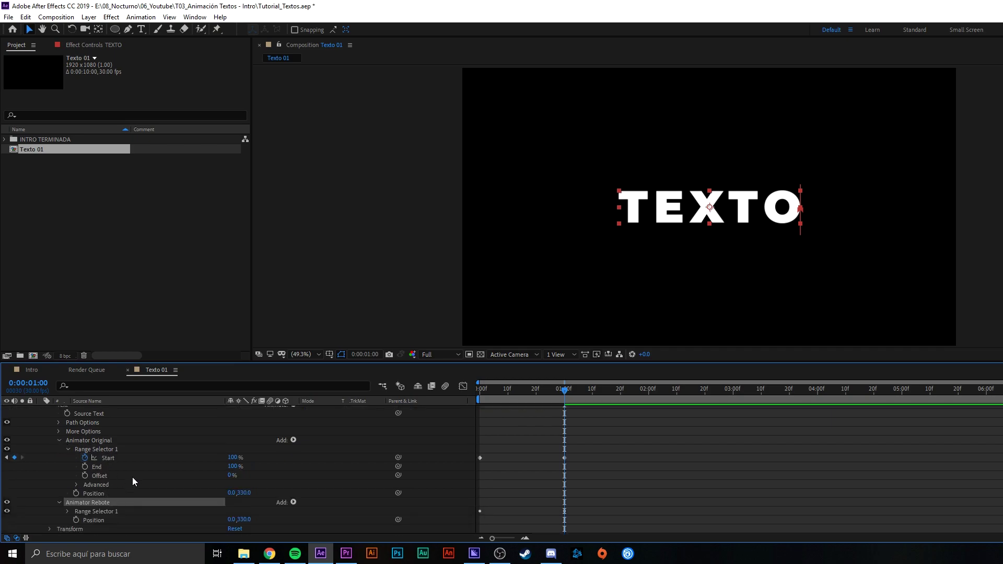
click(105, 450)
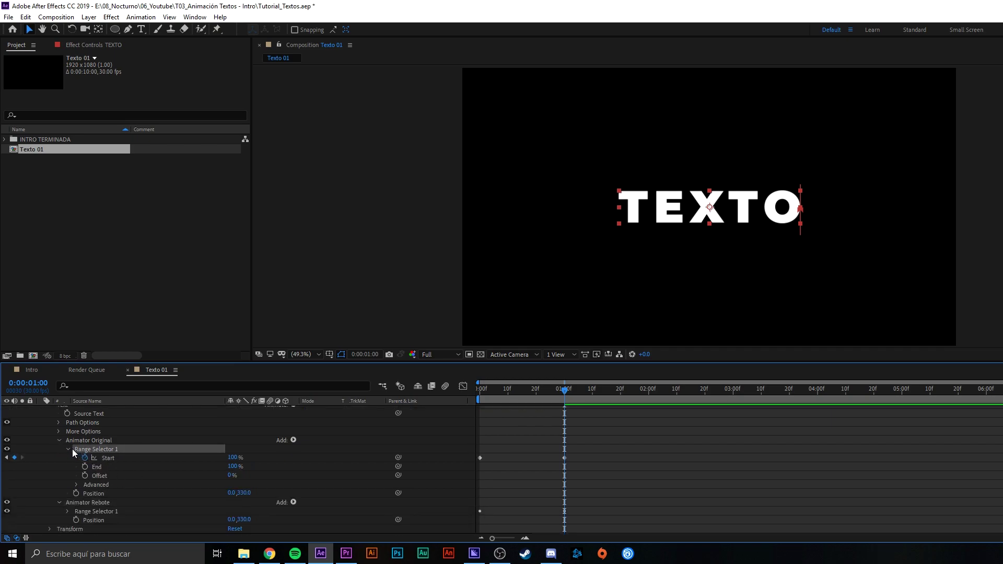
click(68, 450)
click(113, 457)
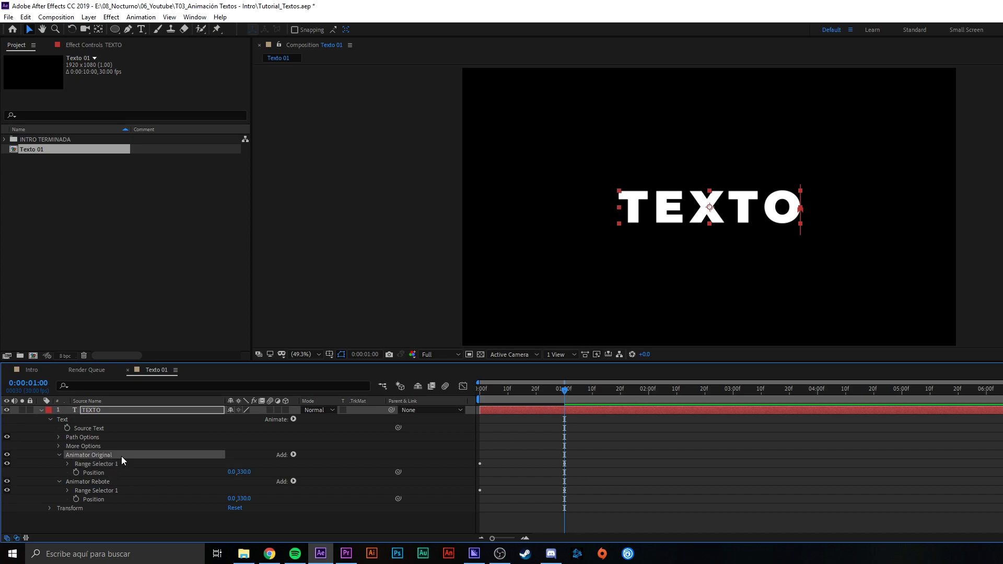
click(110, 483)
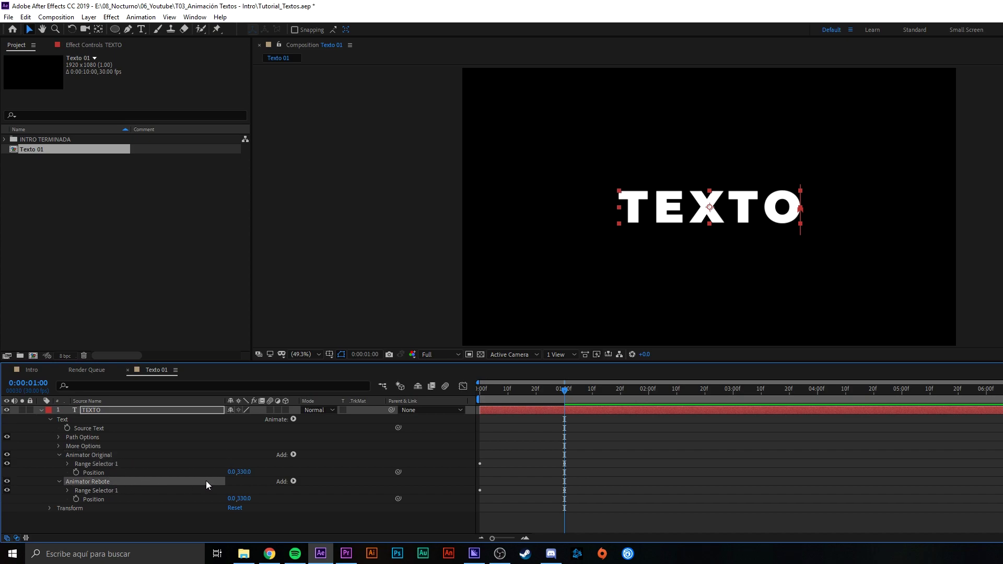
click(86, 499)
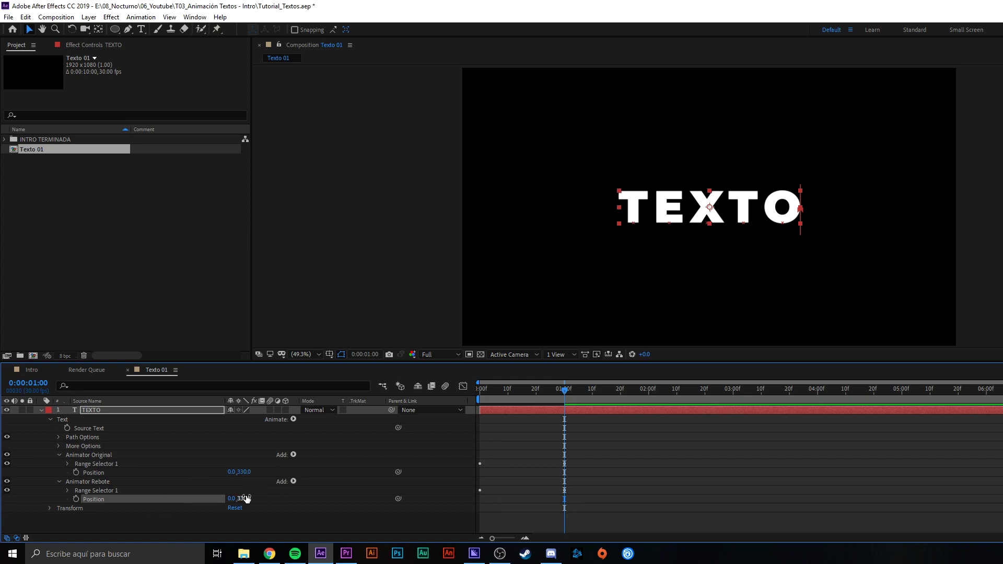
click(245, 498)
text(-60)
key(Return)
- Preview the TEXTO animation from the start with both animators
key(Home)
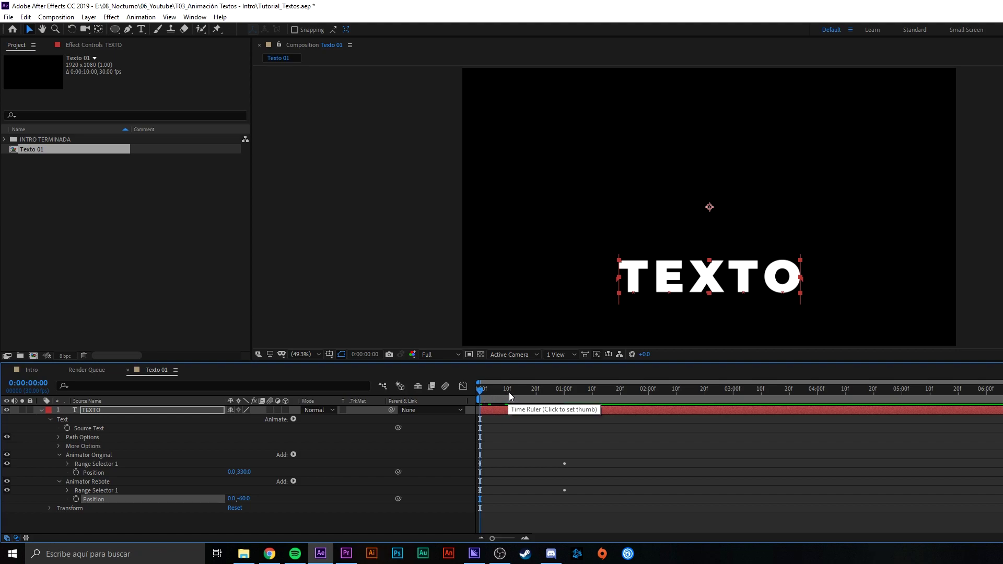
key(space)
key(space)
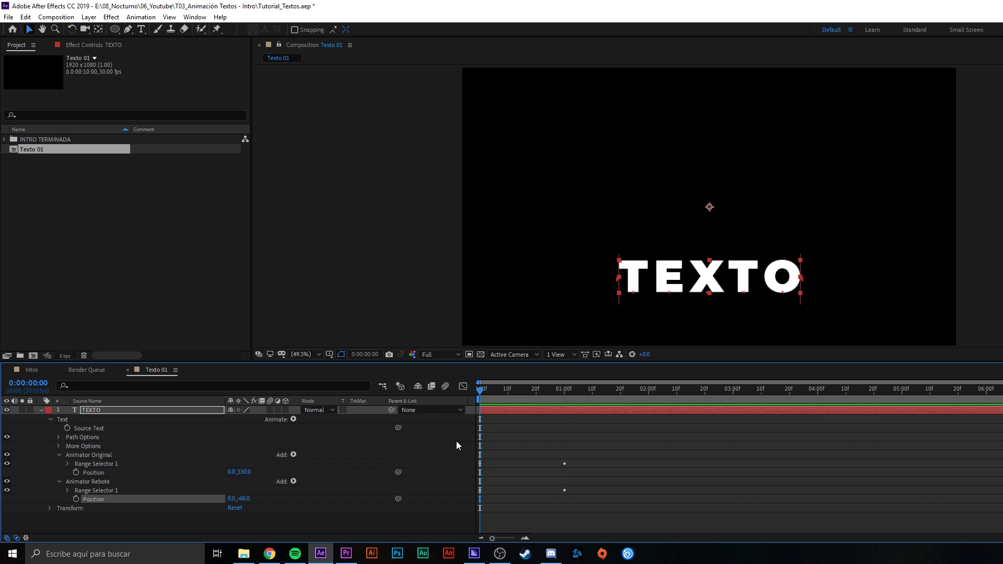
click(141, 408)
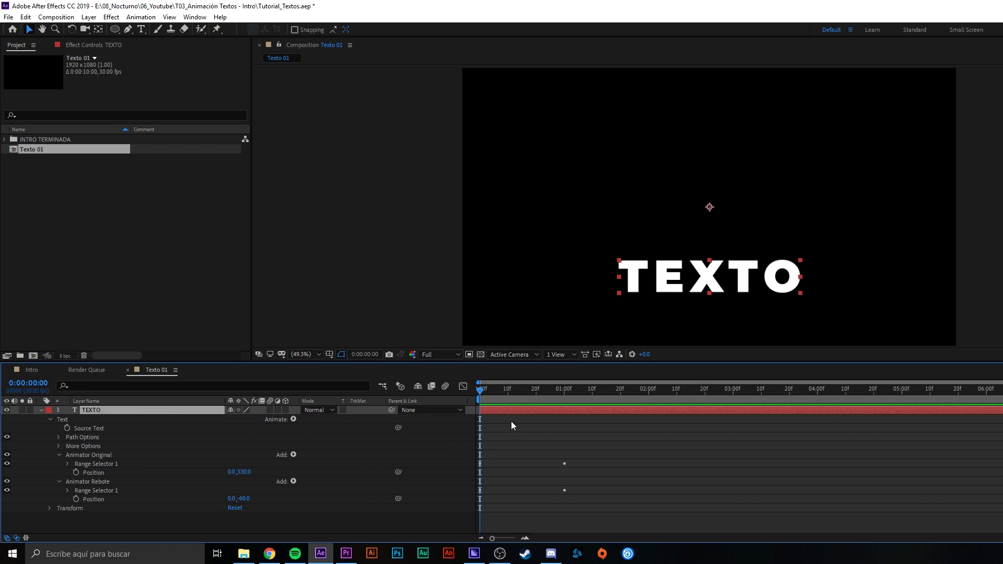
key(u)
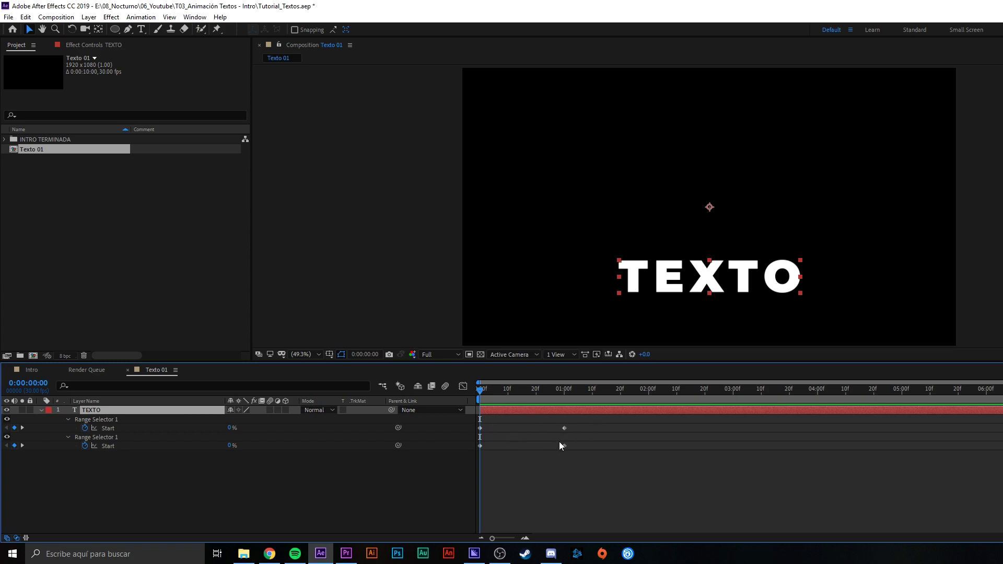
- Reveal the TEXTO layer's keyframed Start properties with U
mouse_move(595, 464)
mouse_down()
mouse_move(471, 452)
mouse_move(597, 438)
mouse_up()
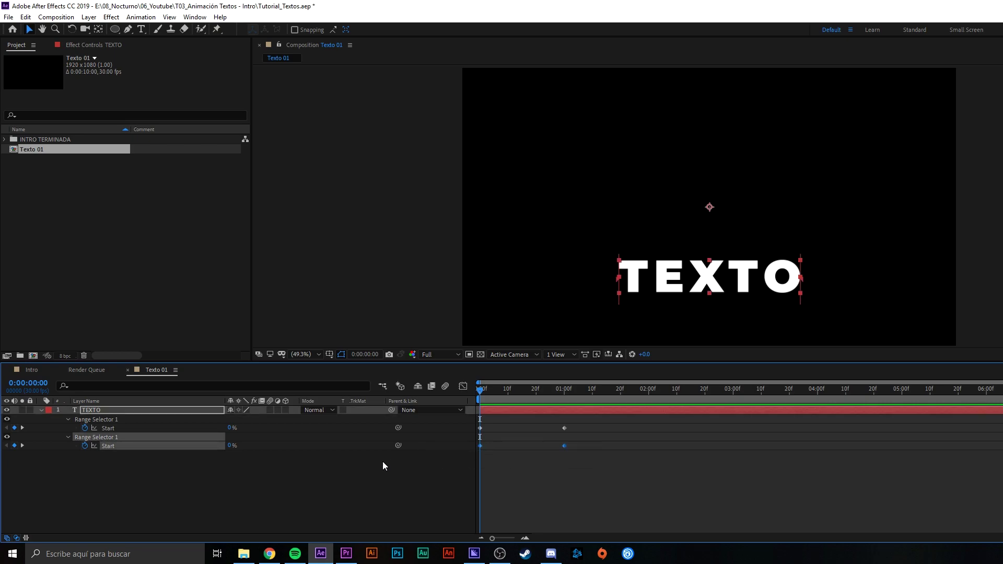
key(u)
key(u)
key(u)
click(528, 454)
click(522, 412)
key(u)
key(u)
key(u)
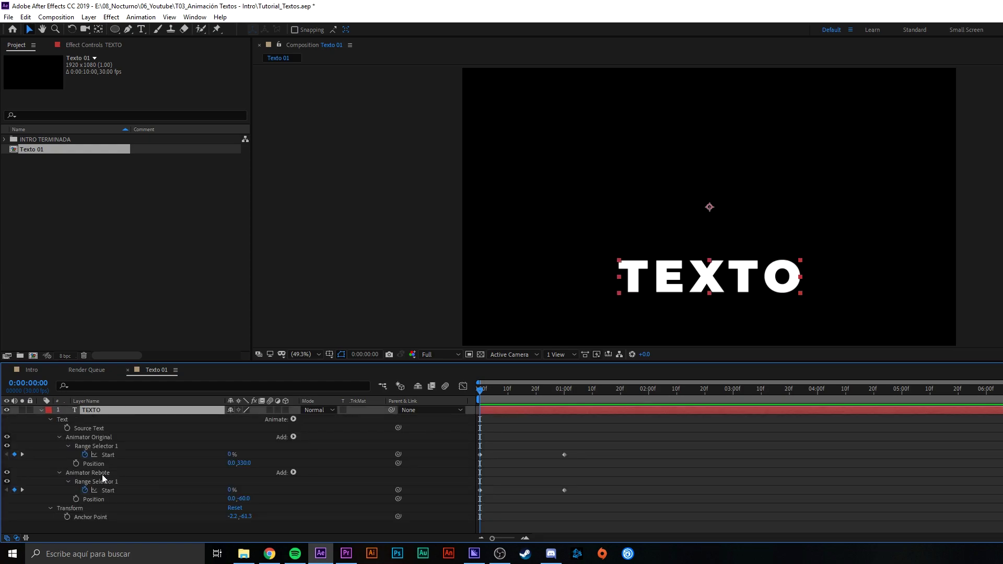
- Shift Animator Rebote's Start keyframes a few frames later and preview the staggered bounce
click(102, 474)
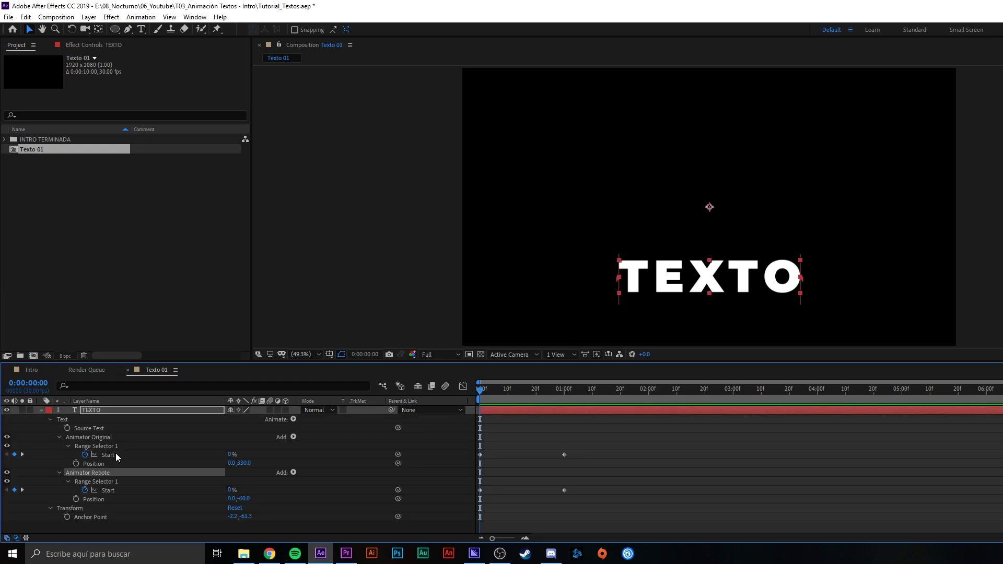
click(110, 438)
click(102, 472)
drag(575, 479, 455, 509)
mouse_move(602, 482)
mouse_down()
mouse_move(465, 500)
mouse_move(493, 490)
mouse_up()
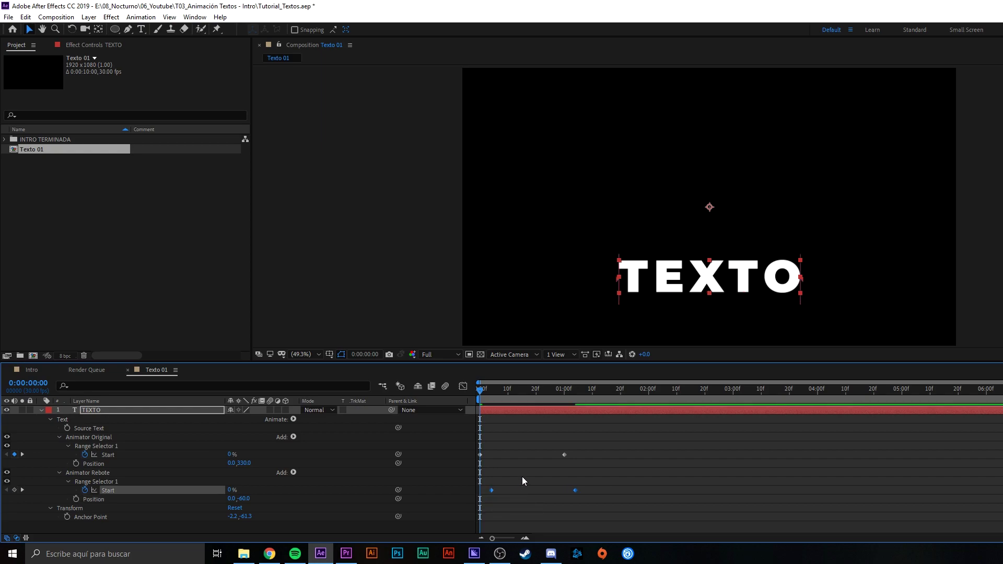
click(510, 481)
key(space)
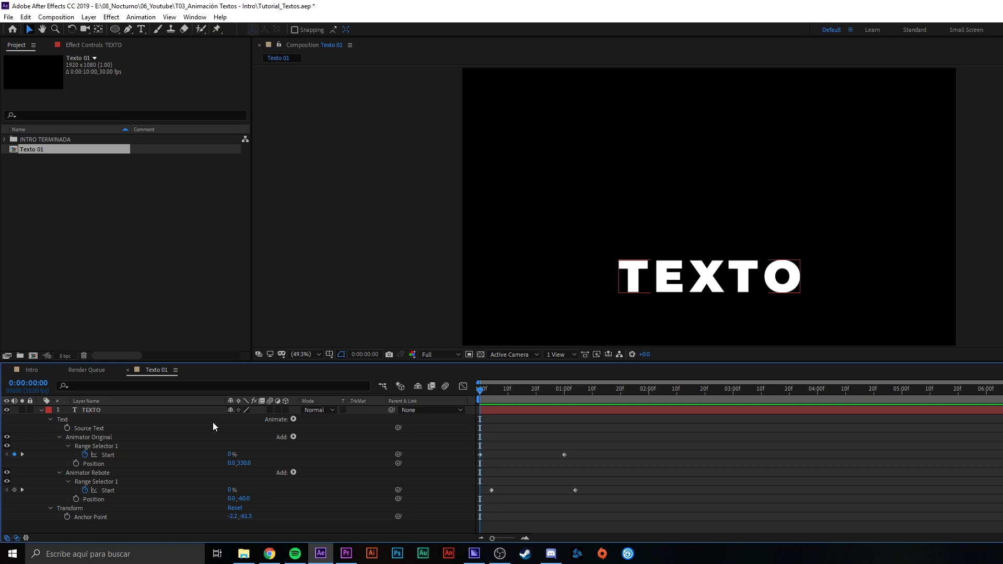
- Select Animator Original on its own in the TEXTO layer's animators
click(103, 439)
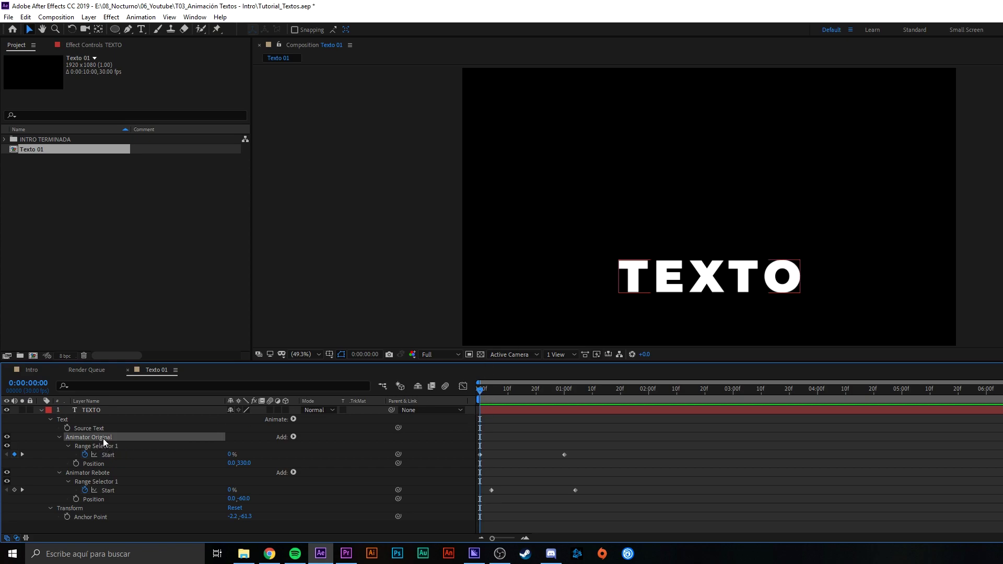
click(293, 436)
click(184, 440)
click(294, 437)
click(186, 440)
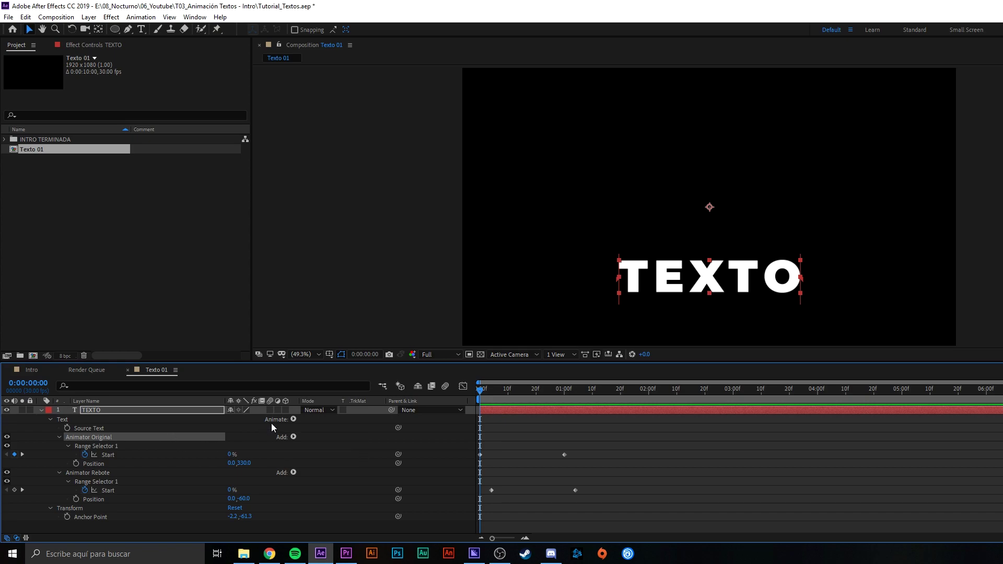
click(280, 419)
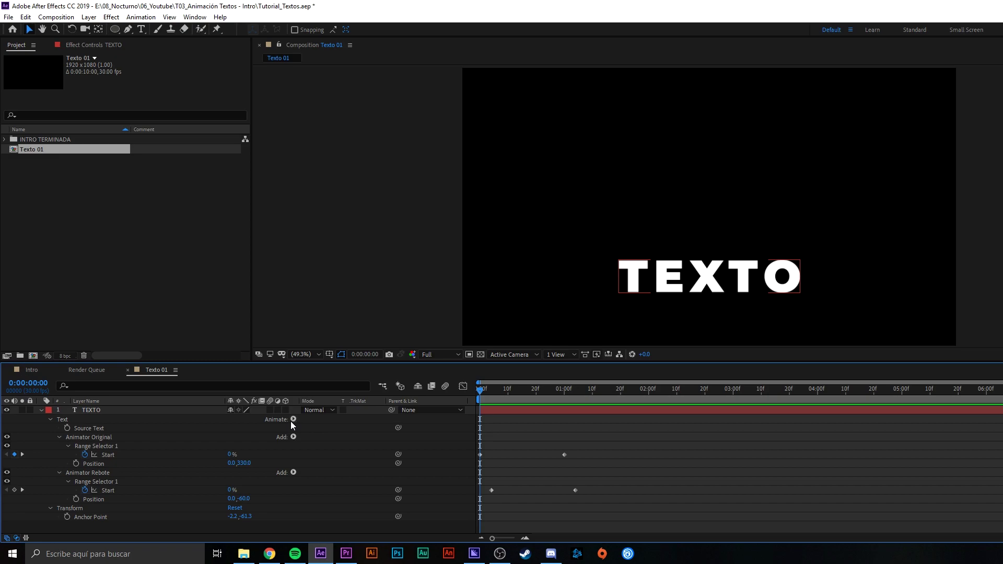
click(131, 419)
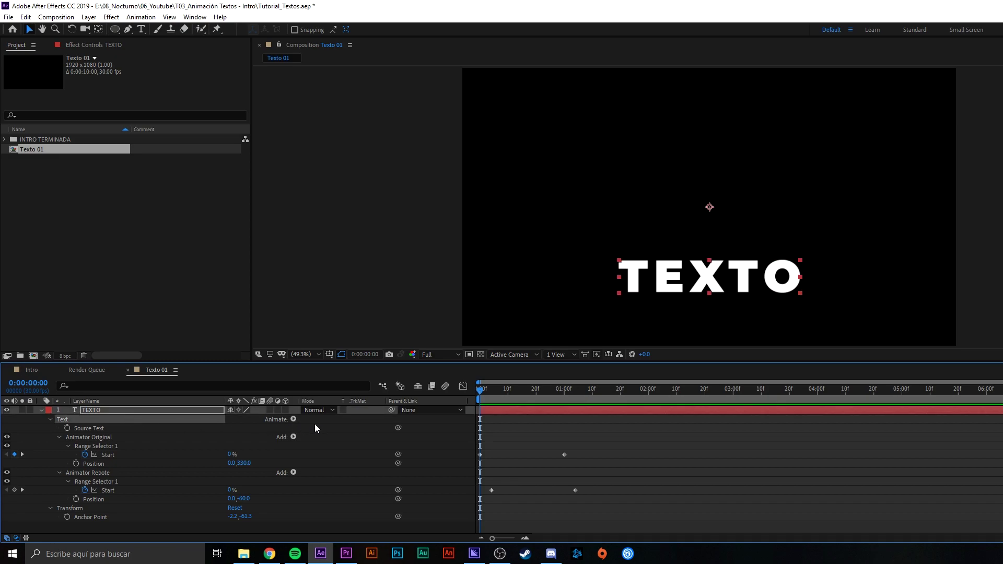
click(118, 436)
ctrl+click(106, 471)
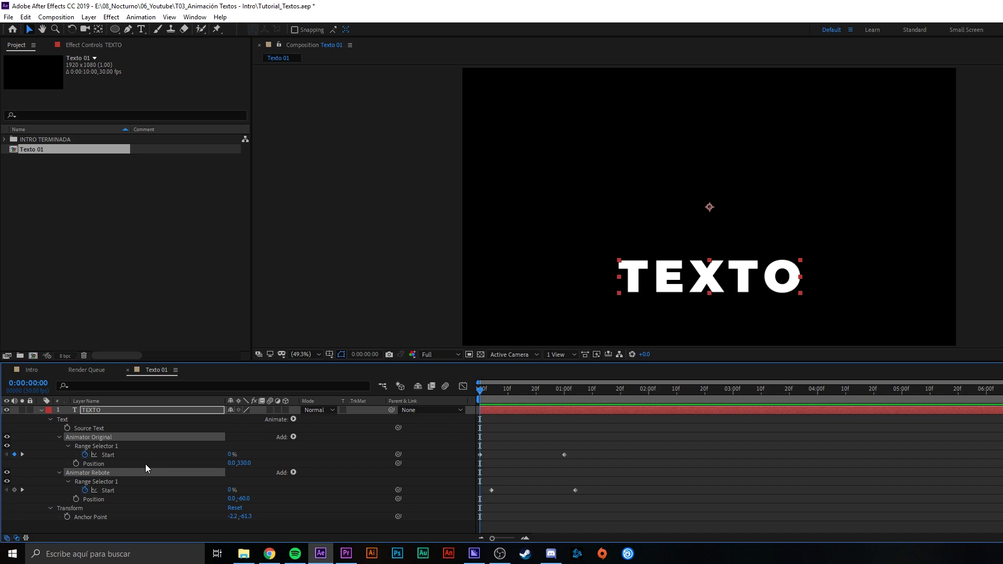
click(118, 439)
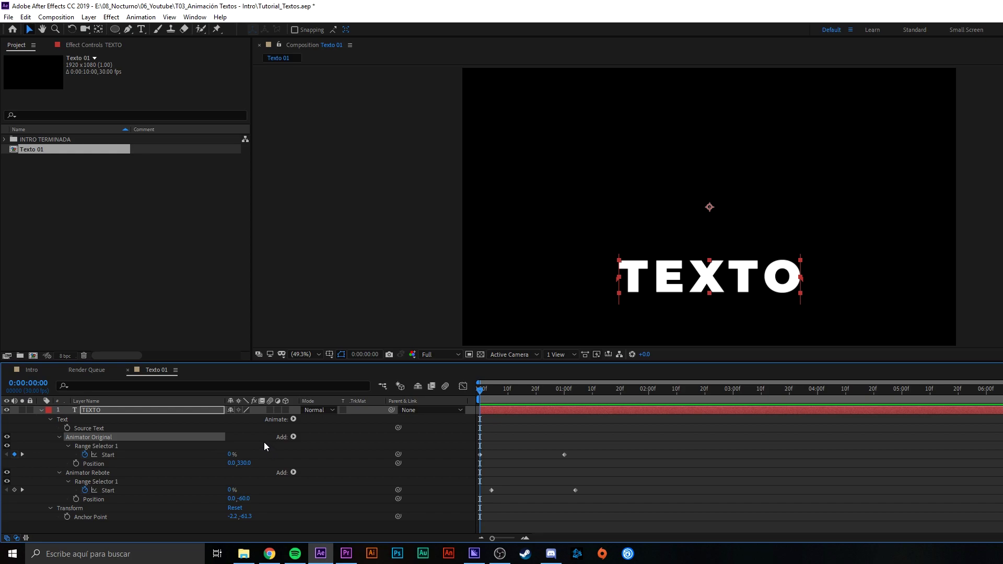
- Add Opacity at 0% to Animator Original and preview the letters fading in
click(293, 438)
mouse_move(302, 441)
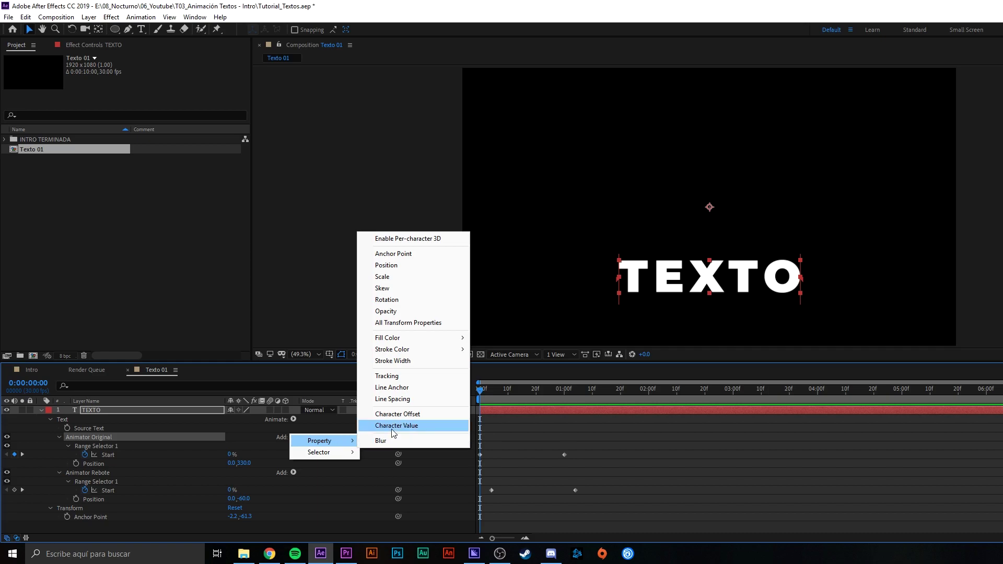
click(409, 311)
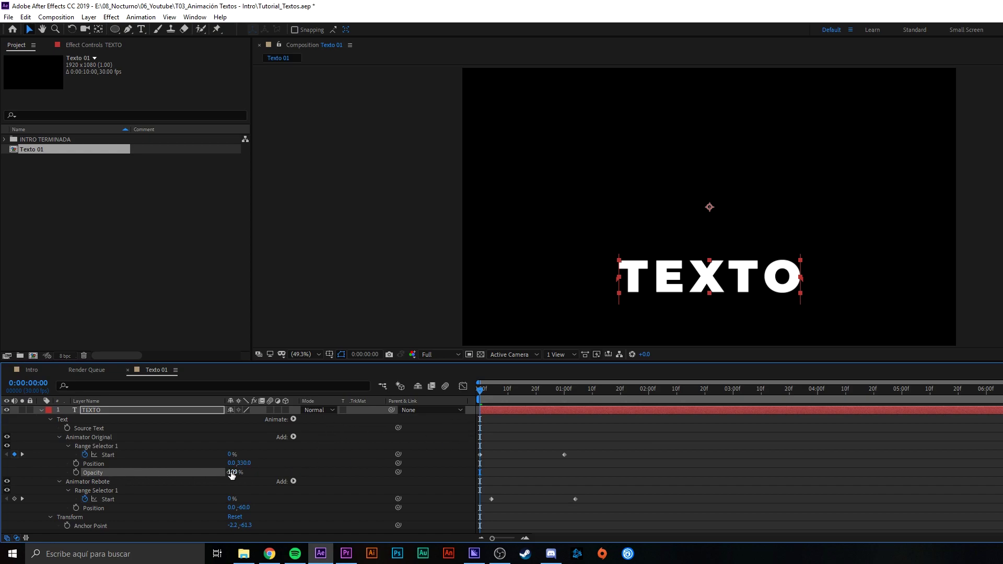
click(232, 472)
text(0)
key(Return)
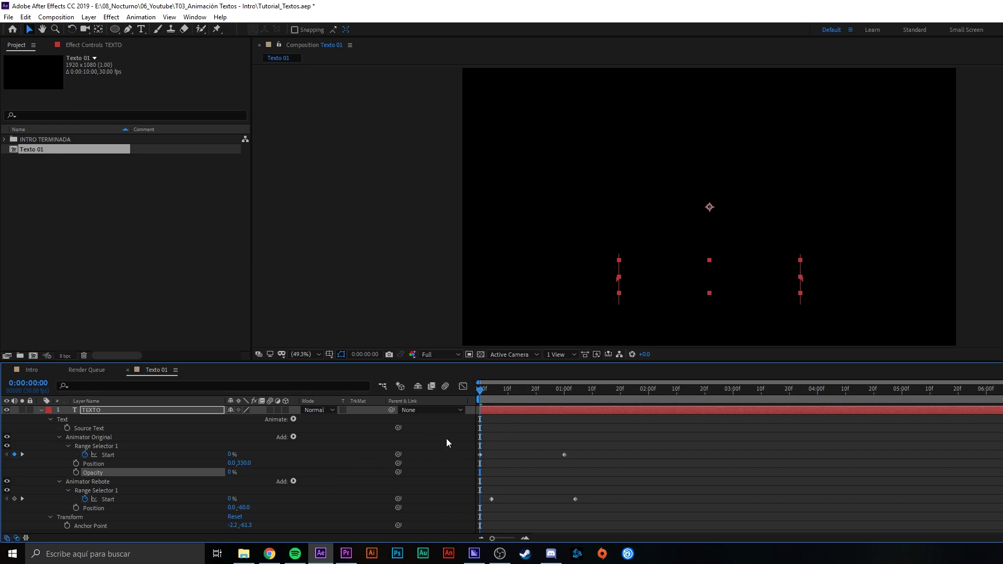
click(509, 418)
key(space)
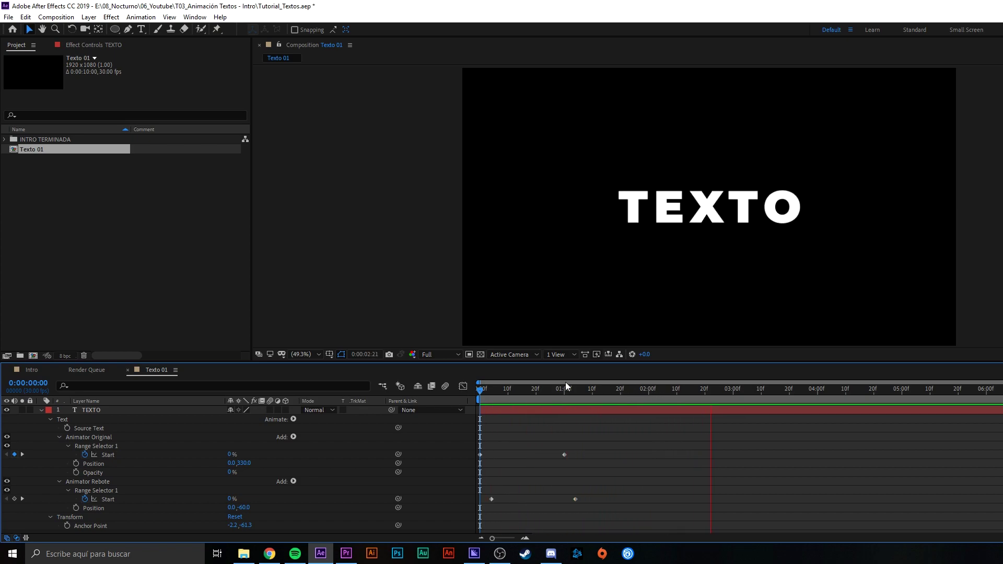
- End the work area at 2 seconds and preview the TEXTO letters from frame 0
click(648, 396)
key(n)
drag(648, 395, 464, 406)
key(space)
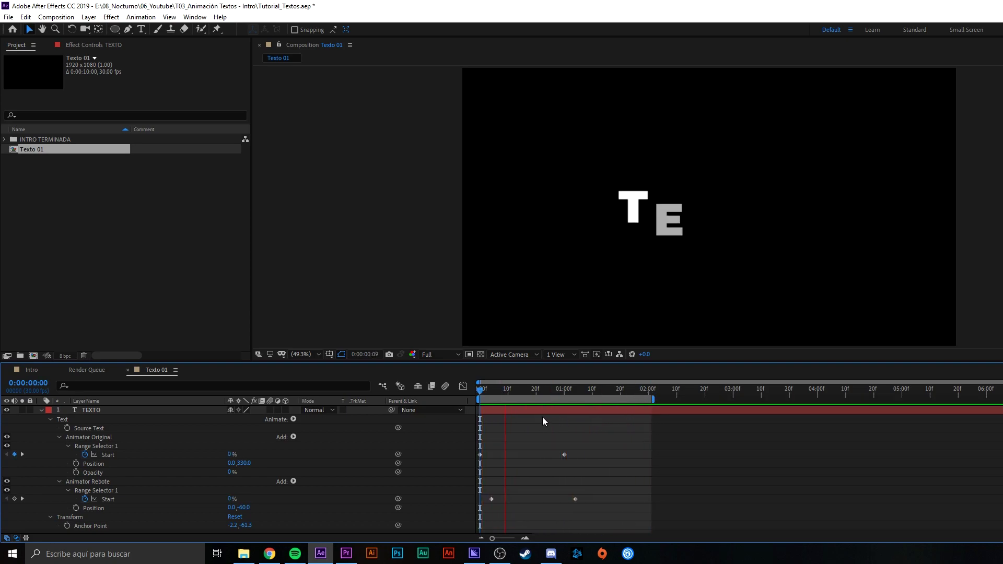
key(space)
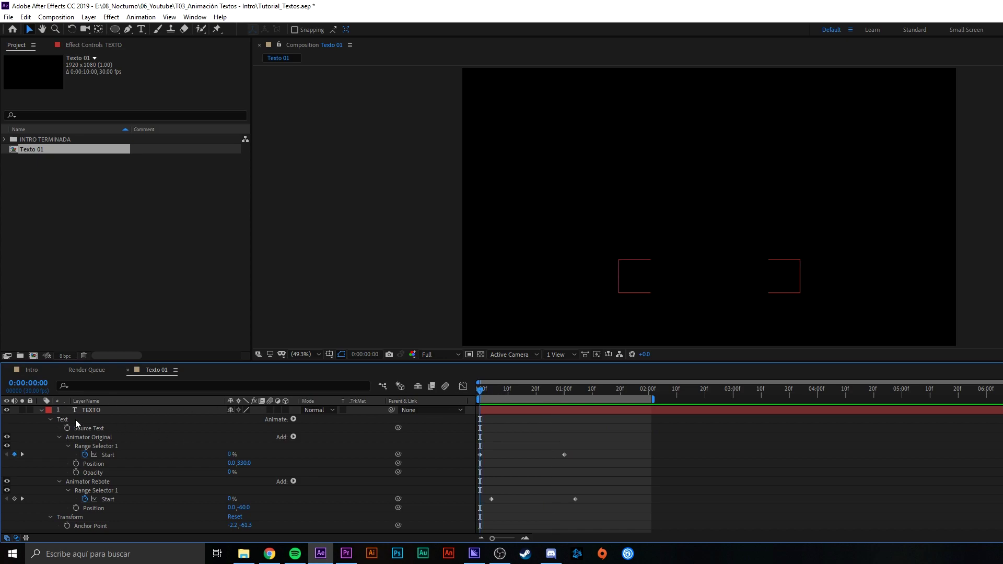
click(41, 411)
drag(480, 391, 597, 390)
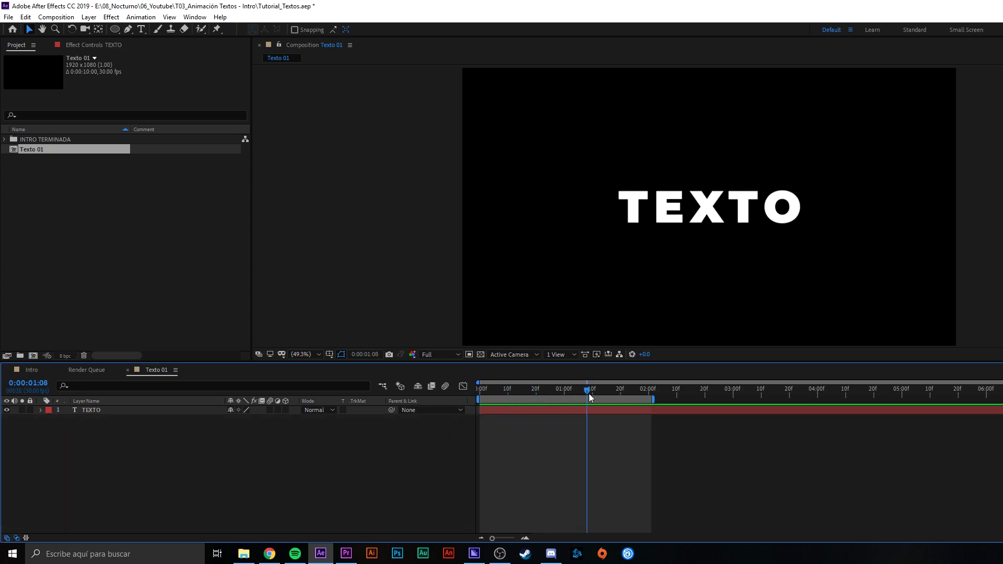
click(102, 412)
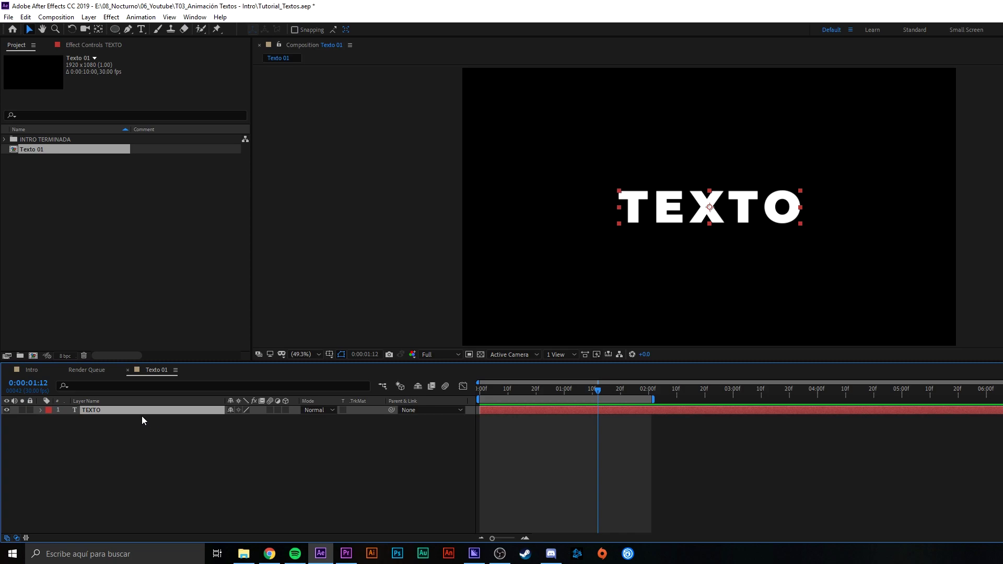
- Duplicate the TEXTO layer as TEXTO 2 and hide the original TEXTO layer
click(133, 427)
click(99, 412)
key(ctrl+d)
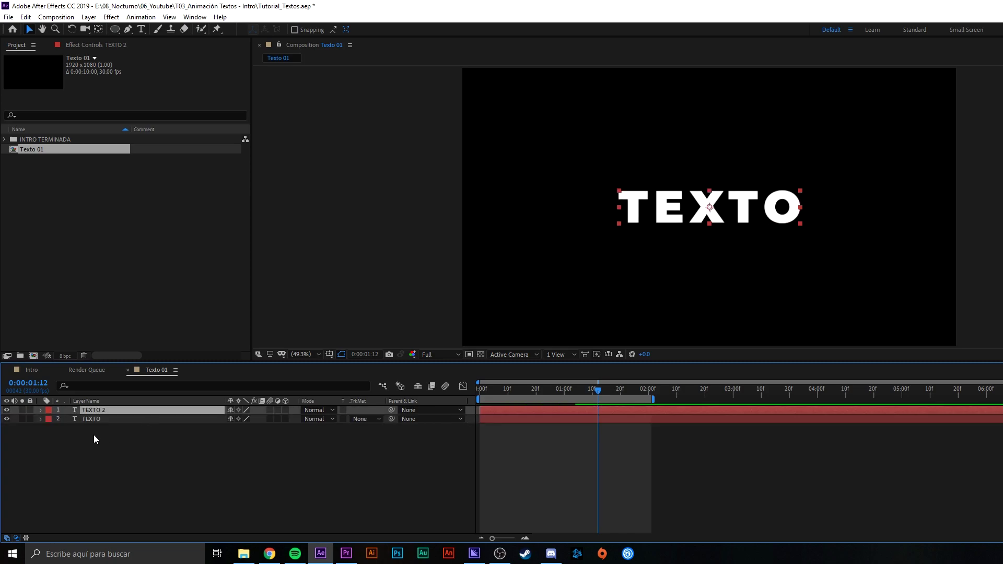
click(103, 420)
click(6, 420)
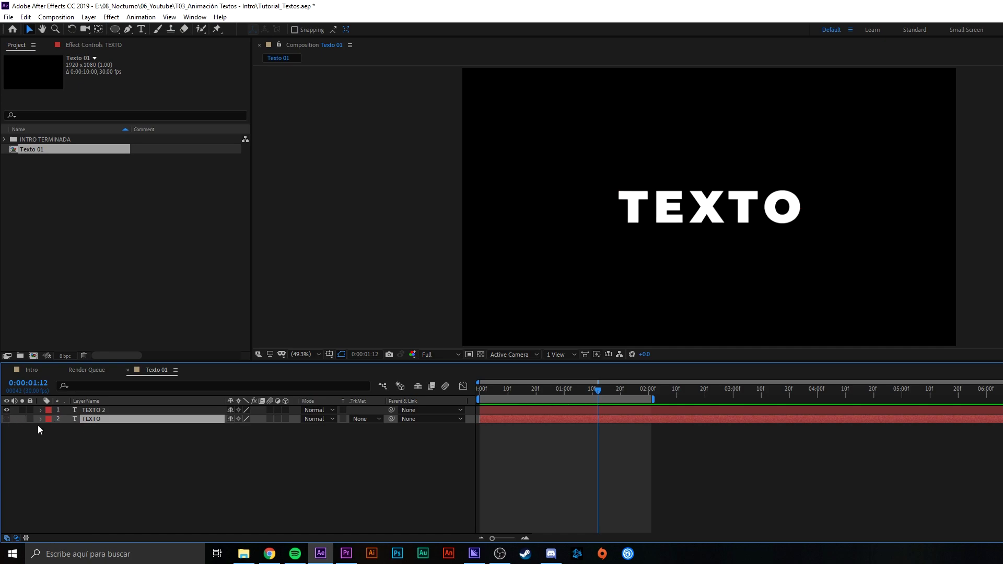
- Delete Animator Original and Animator Rebote from TEXTO 2's Text group
click(121, 413)
key(Return)
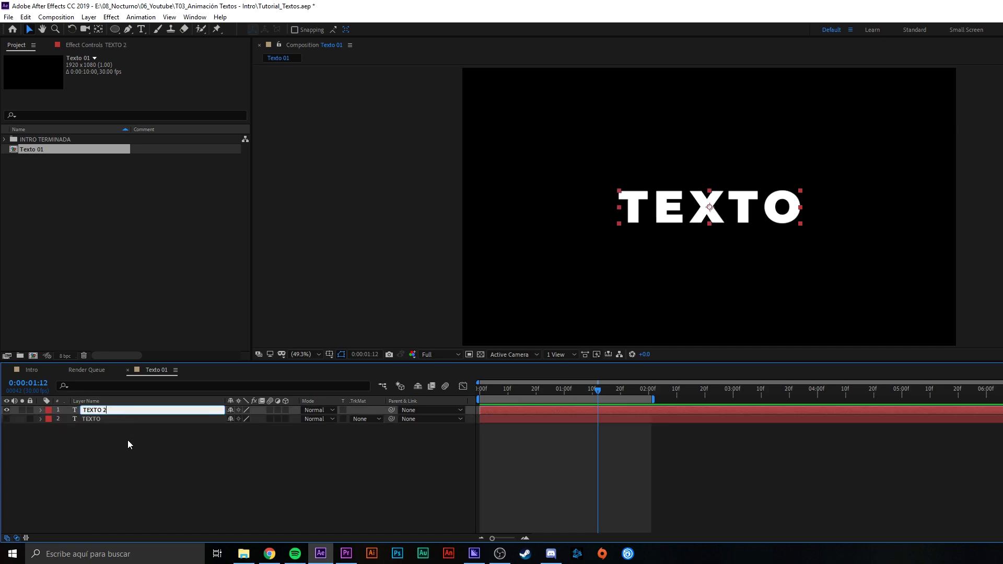
click(127, 439)
click(41, 410)
click(49, 419)
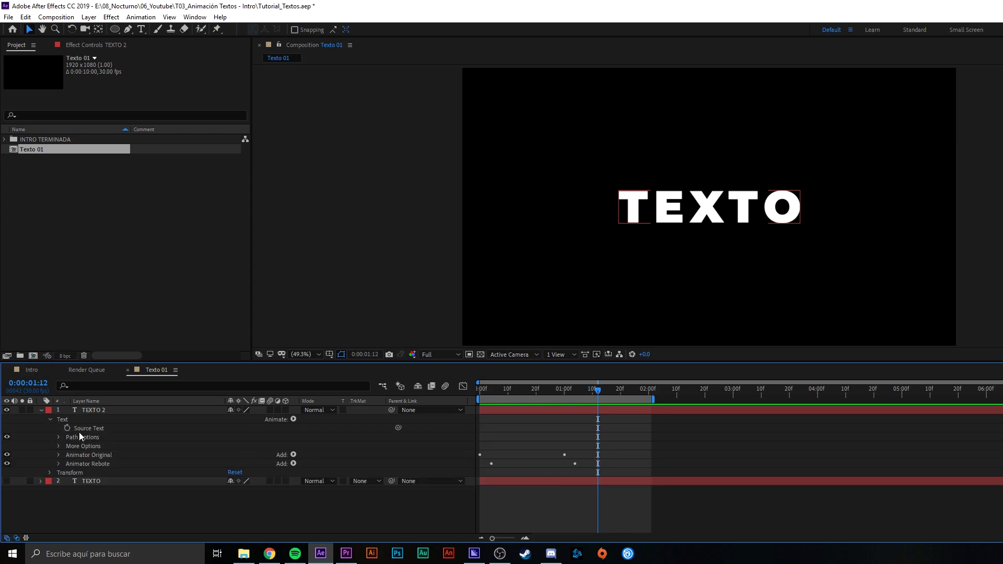
click(88, 455)
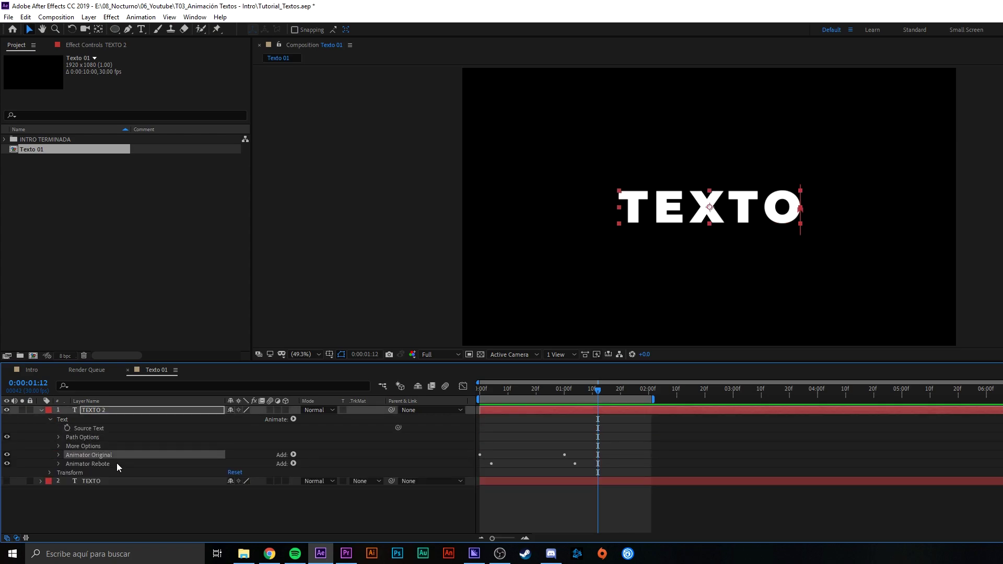
shift+click(114, 463)
ctrl+click(109, 463)
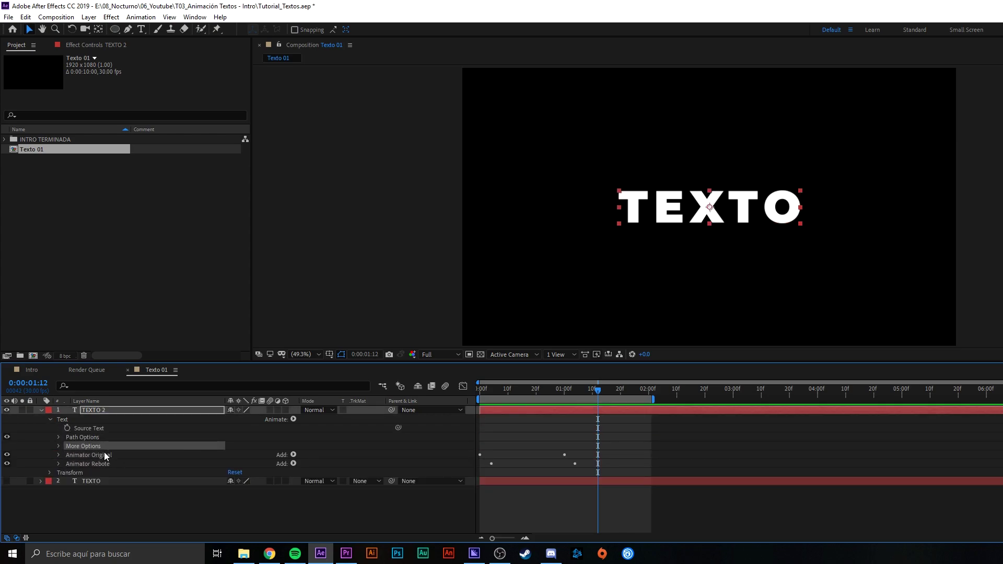
ctrl+click(112, 463)
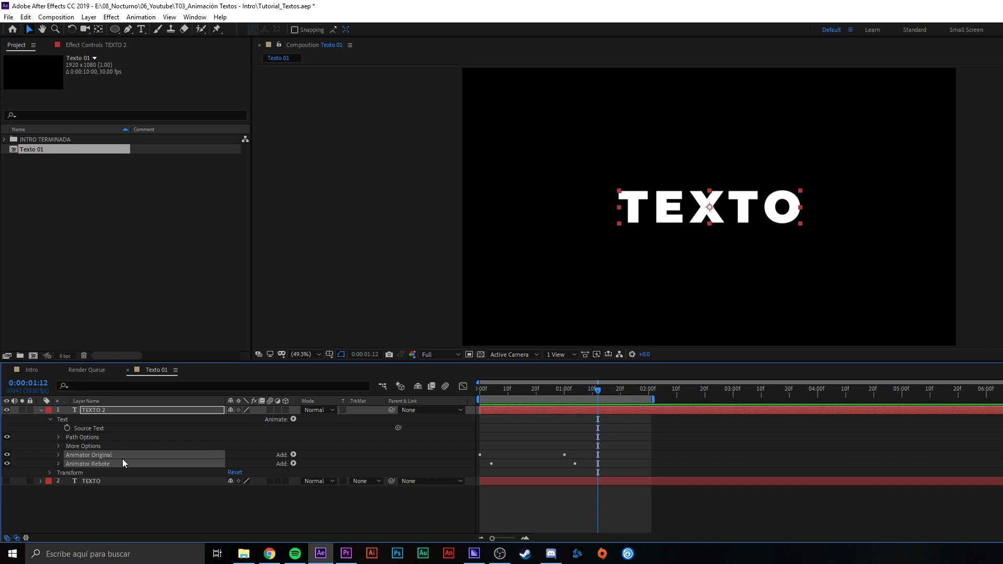
key(Delete)
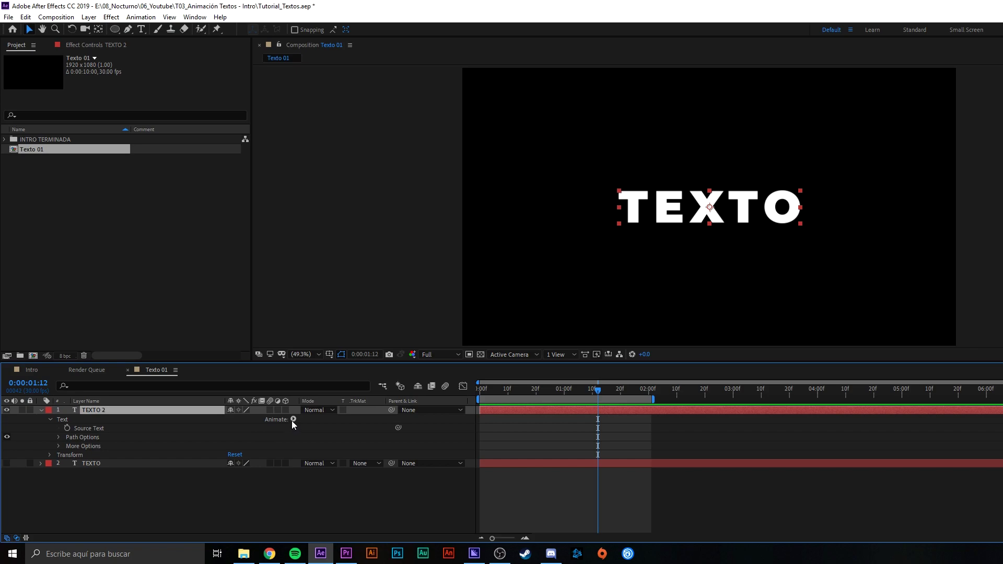
- Add a Scale animator to TEXTO 2's text and set its Scale to 0%
click(111, 420)
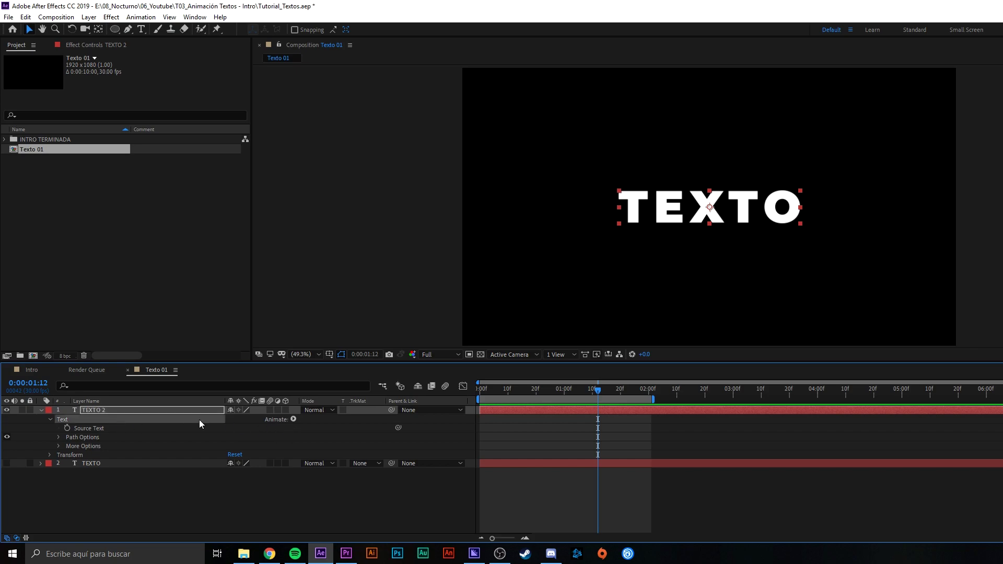
click(292, 420)
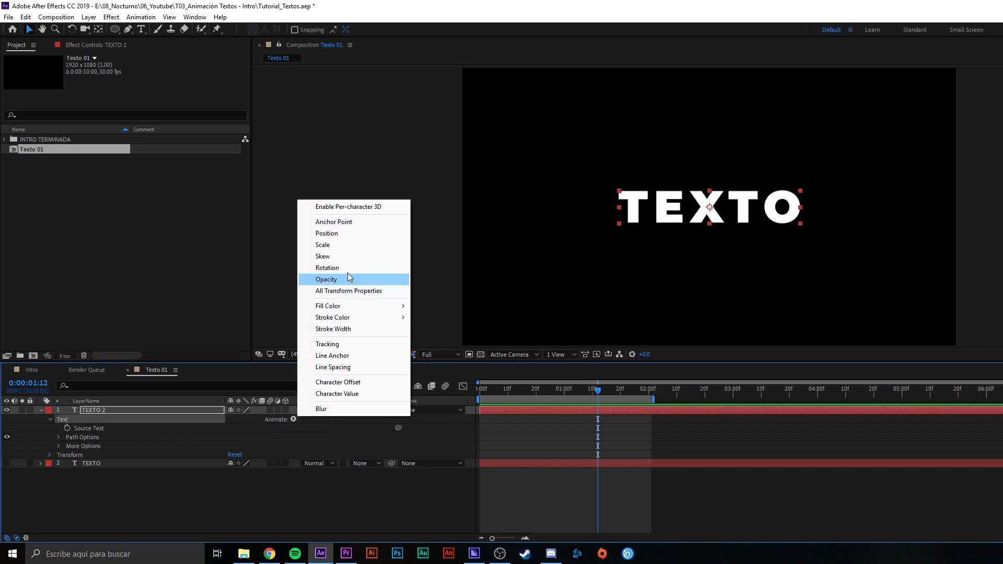
click(351, 243)
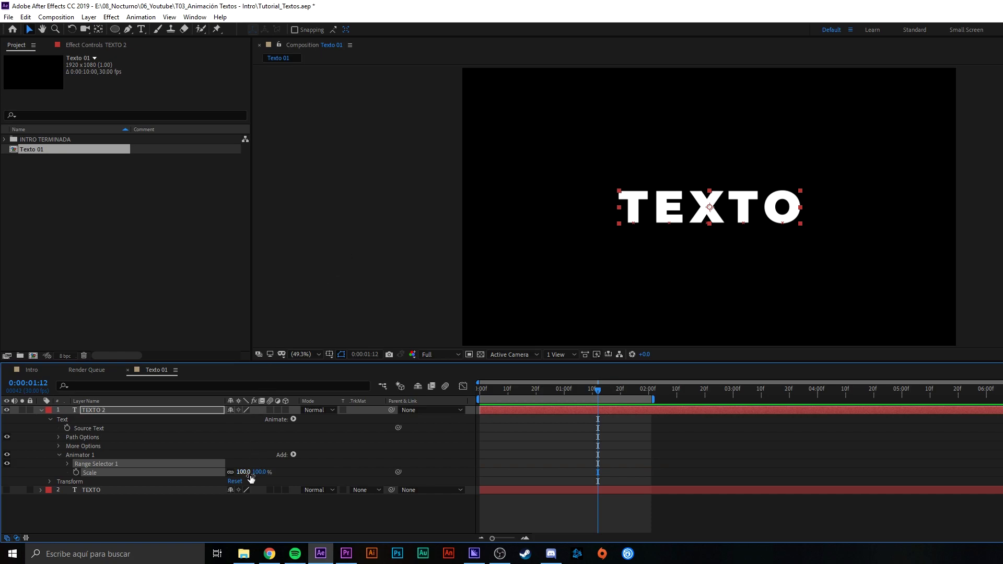
click(242, 472)
click(352, 446)
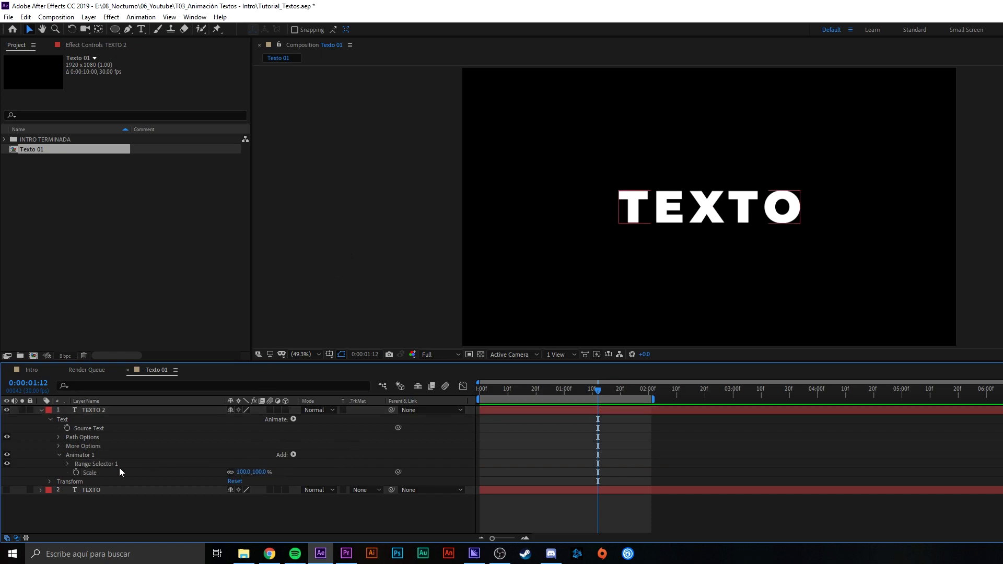
click(68, 463)
click(73, 464)
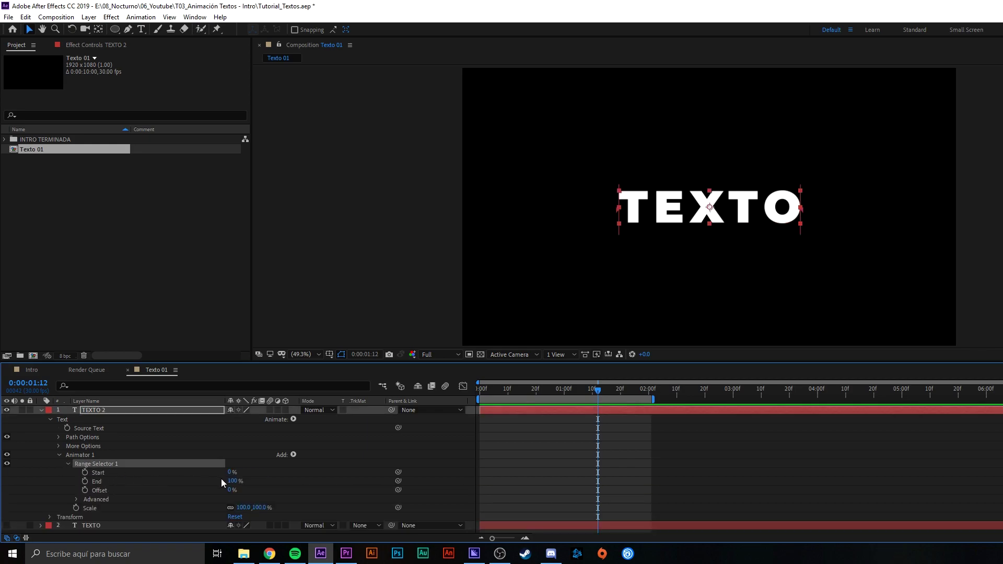
mouse_move(230, 481)
mouse_down()
mouse_move(206, 481)
mouse_move(231, 481)
mouse_up()
click(242, 507)
text(0)
key(Return)
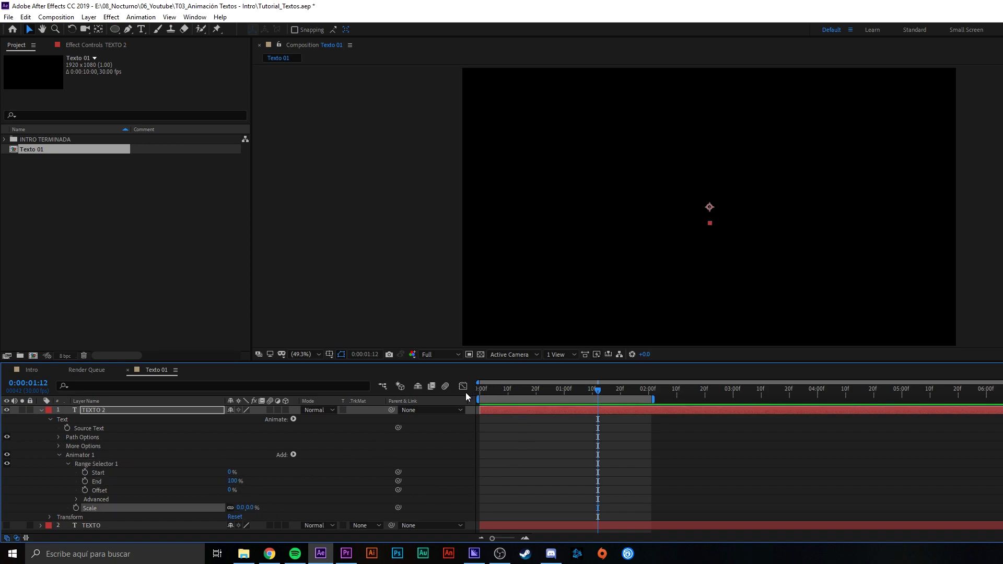
- Keyframe Range Selector Start from 0% at 0:00 to 100% at 1:00 and preview the pop-in
drag(492, 394, 248, 446)
click(100, 473)
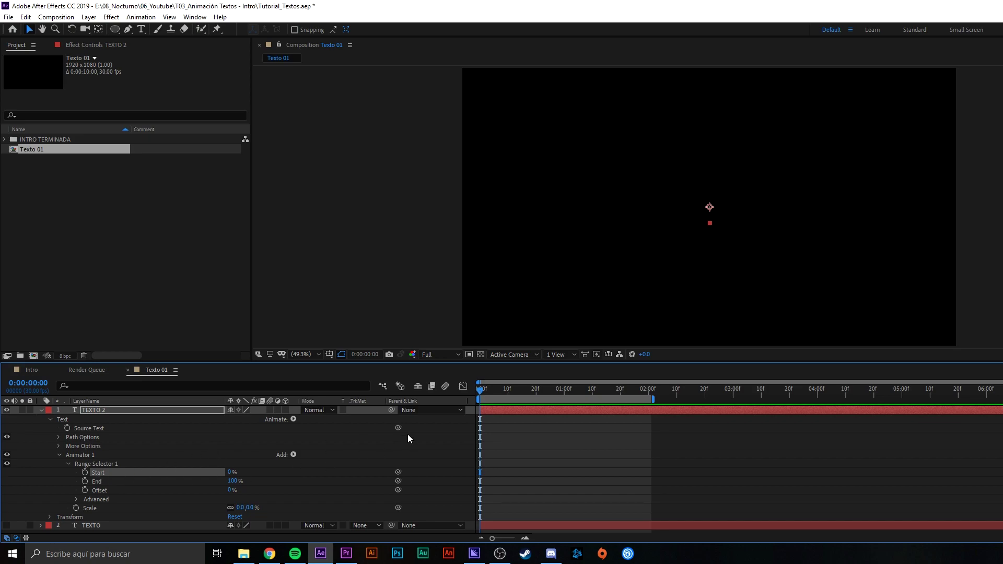
drag(553, 390, 564, 391)
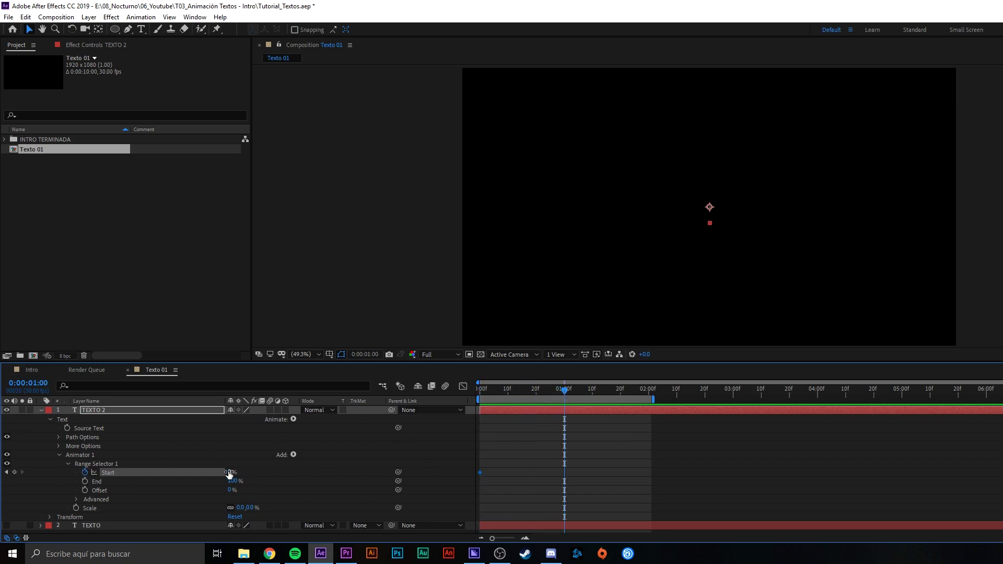
drag(229, 473, 256, 473)
drag(544, 392, 480, 392)
key(space)
key(space)
key(space)
key(space)
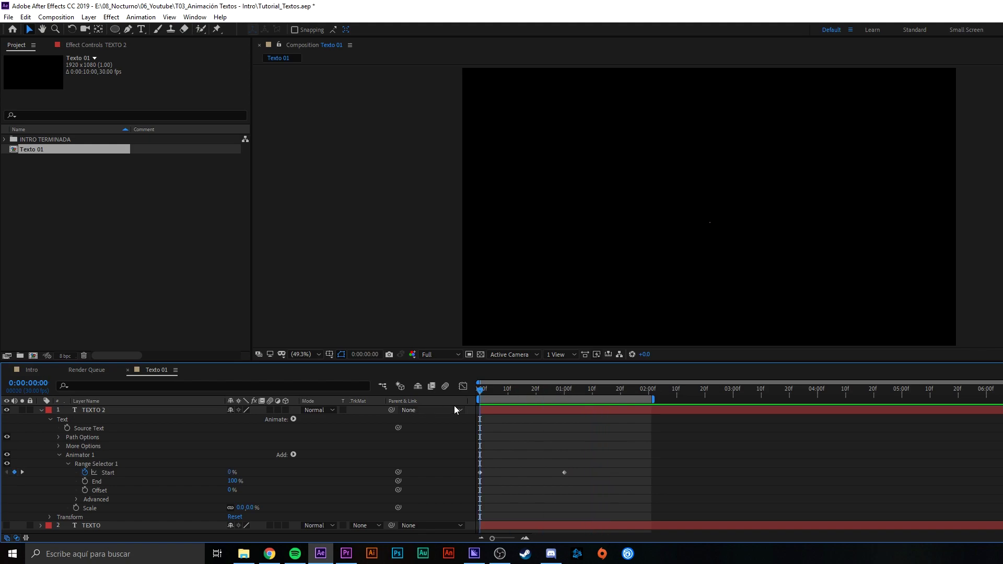
key(space)
key(space)
click(78, 460)
- Rename TEXTO 2's Animator 1 to 'Animator 0%'
click(99, 453)
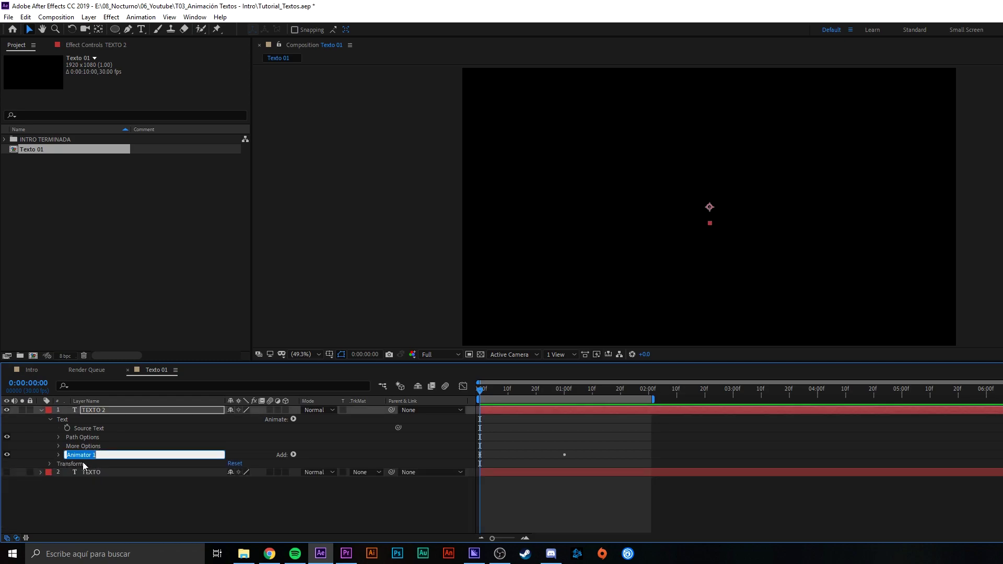
click(117, 455)
key(Return)
click(117, 456)
key(BackSpace)
text(0%)
key(Return)
- Duplicate Animator 0% and name the copy 'Animator 120%'
click(99, 454)
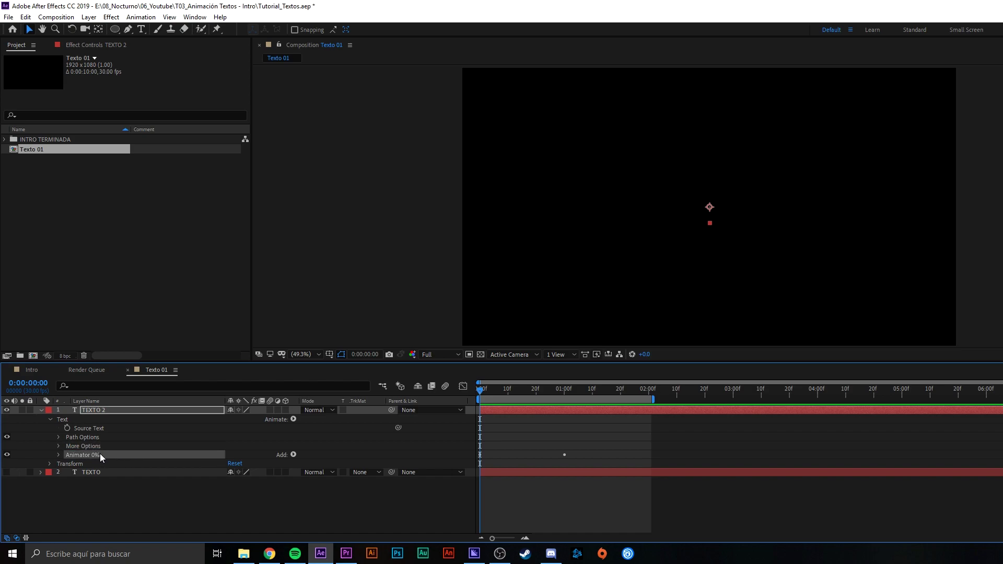
key(ctrl+d)
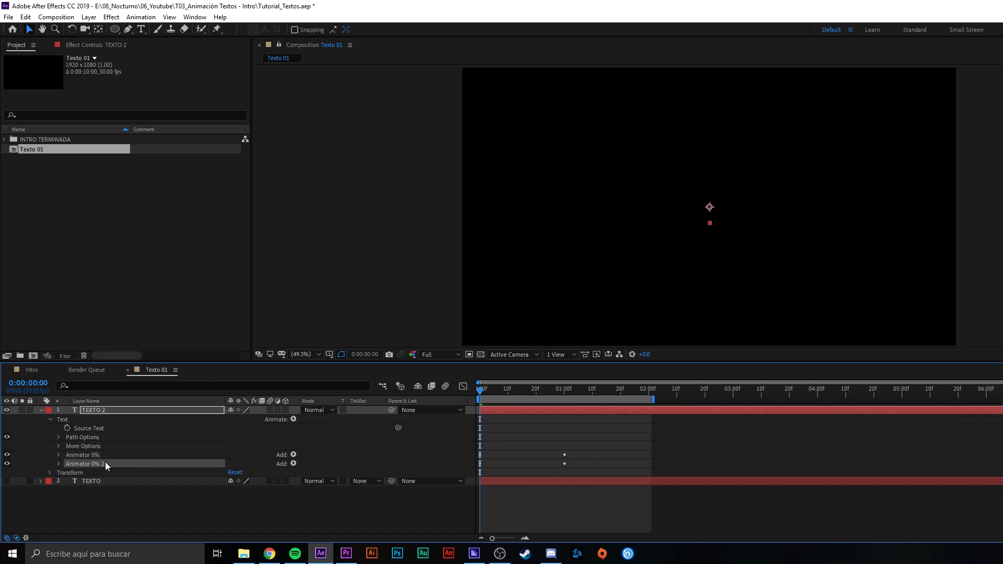
key(Return)
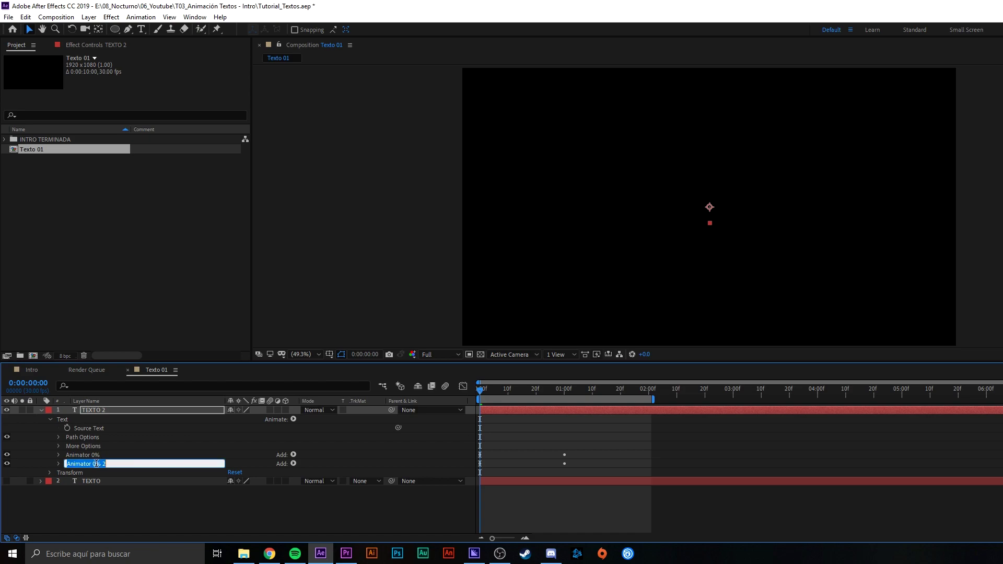
drag(96, 464, 135, 465)
key(BackSpace)
text(120)
text(%)
key(Return)
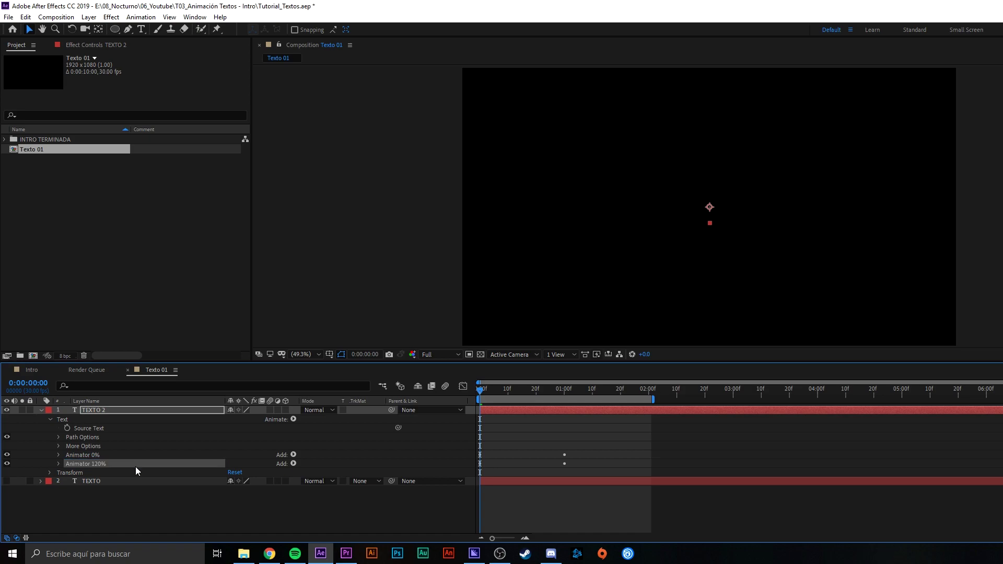
- Set Animator 120%'s Scale to 120% and reveal TEXTO 2's keyframed properties with U
click(59, 464)
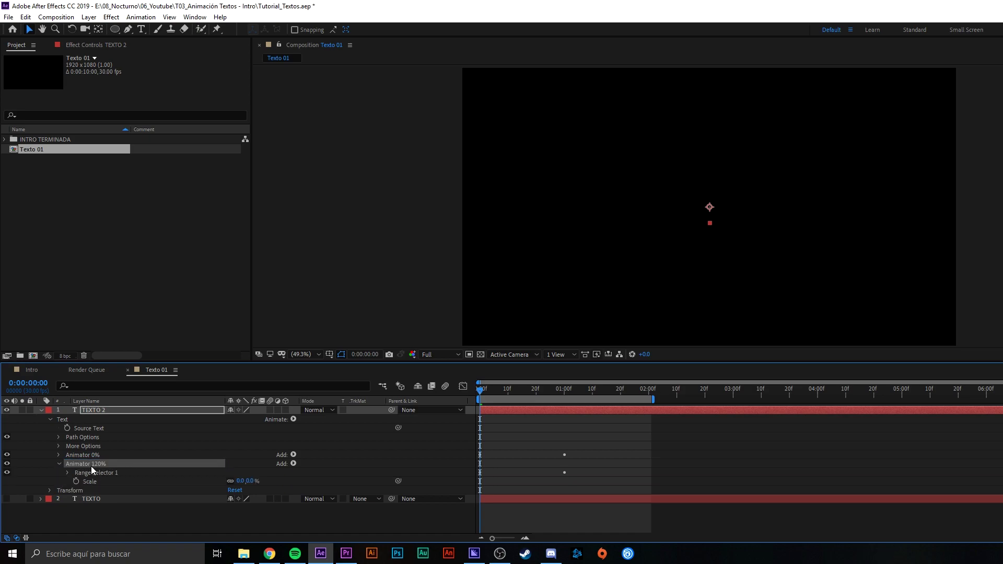
click(59, 464)
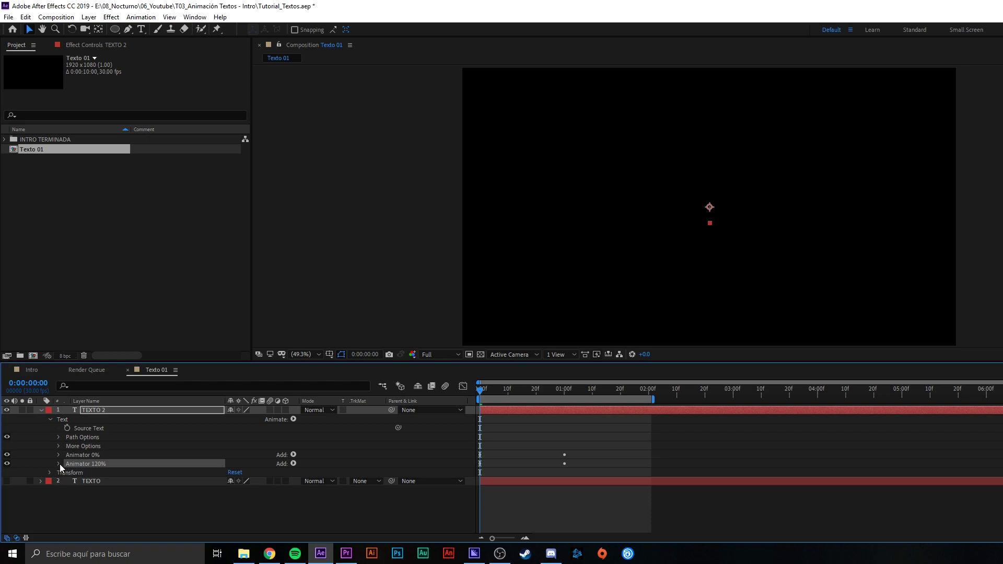
click(61, 465)
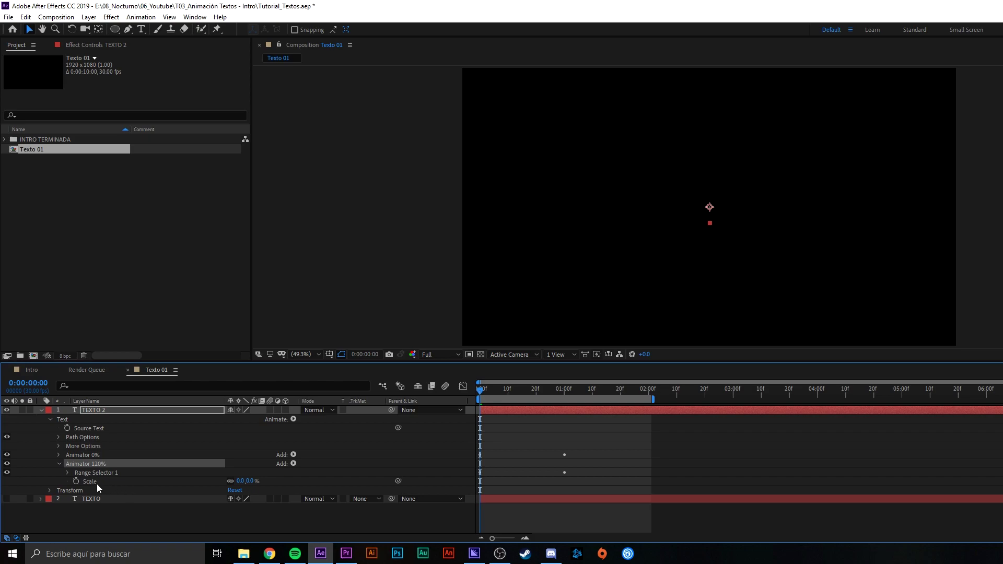
text(120)
key(Return)
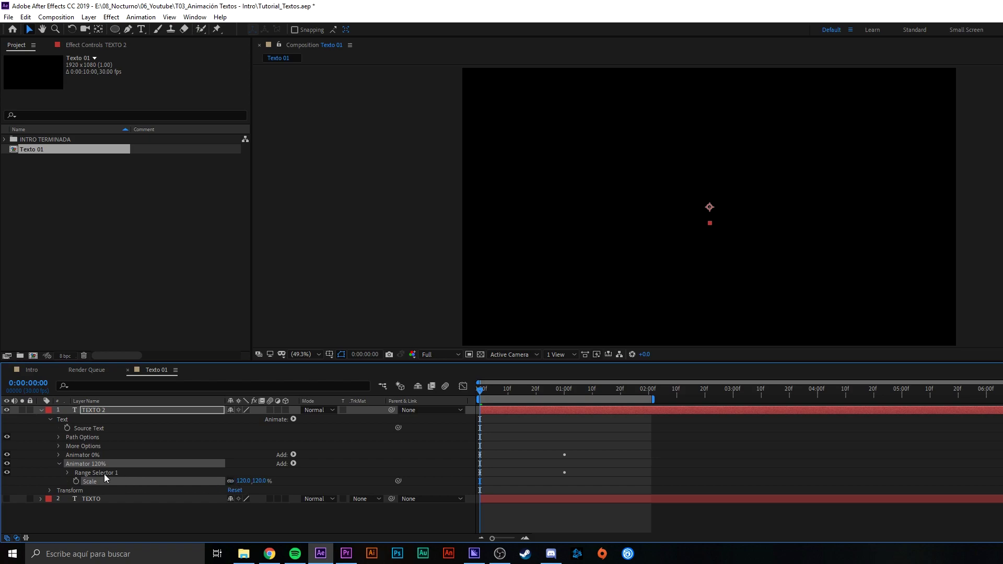
click(67, 472)
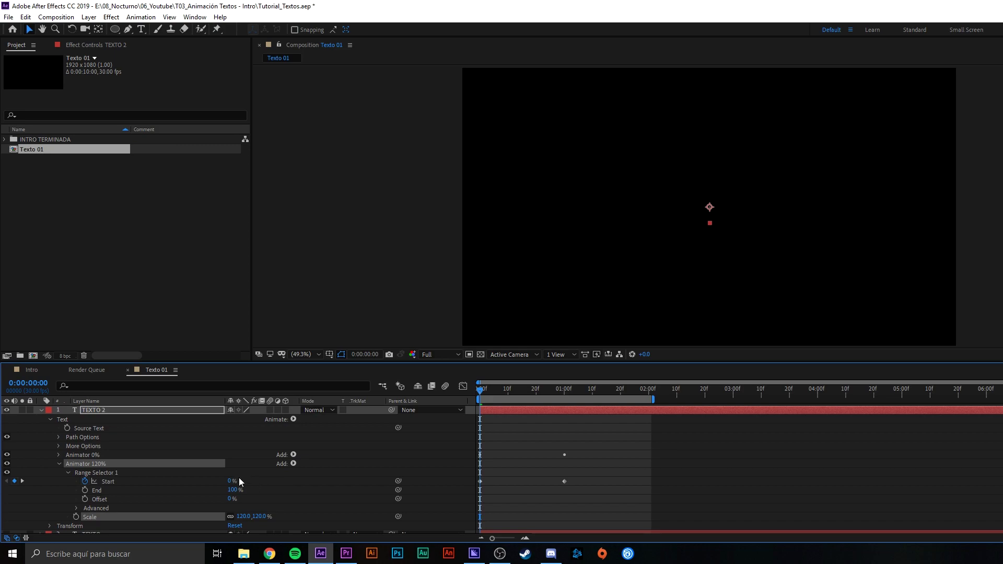
click(503, 411)
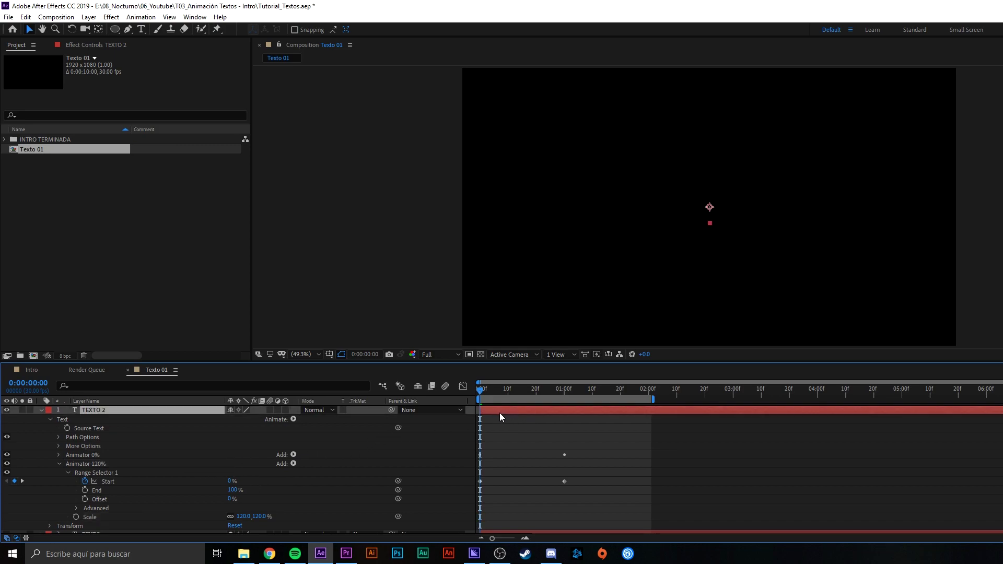
key(u)
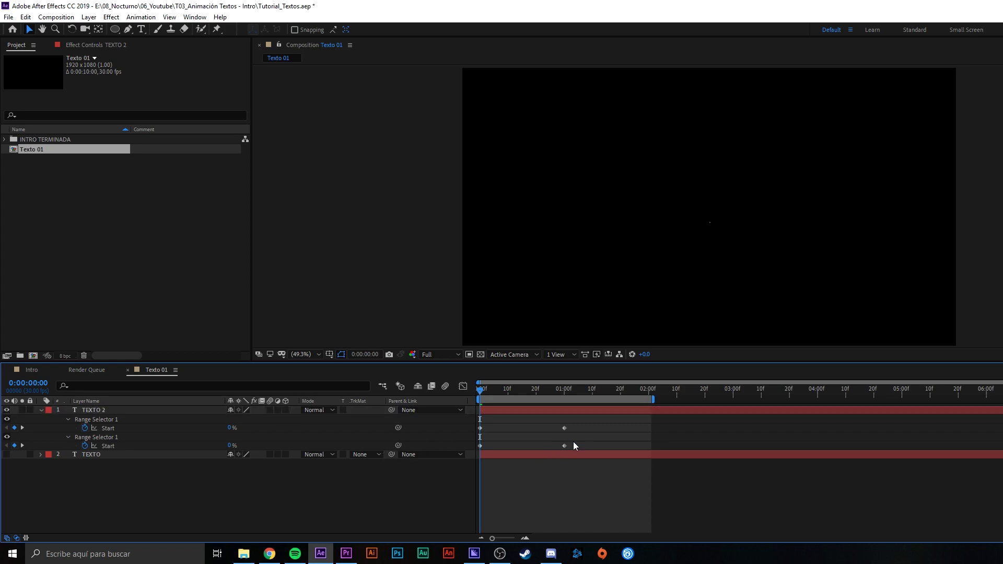
- Shift Animator 120%'s Start keyframes a few frames later than Animator 0%'s and preview
drag(573, 440, 474, 452)
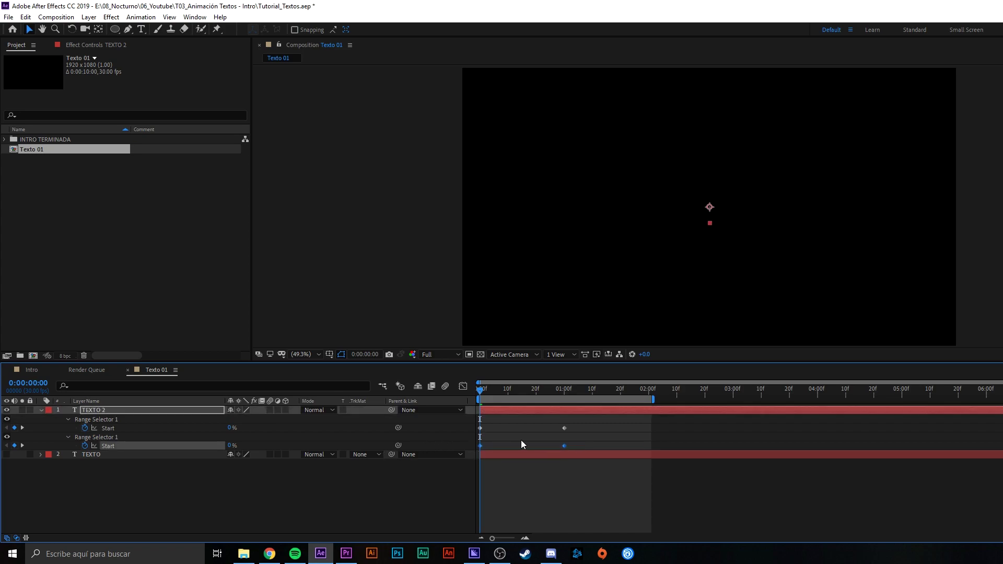
click(165, 409)
key(u)
key(u)
key(u)
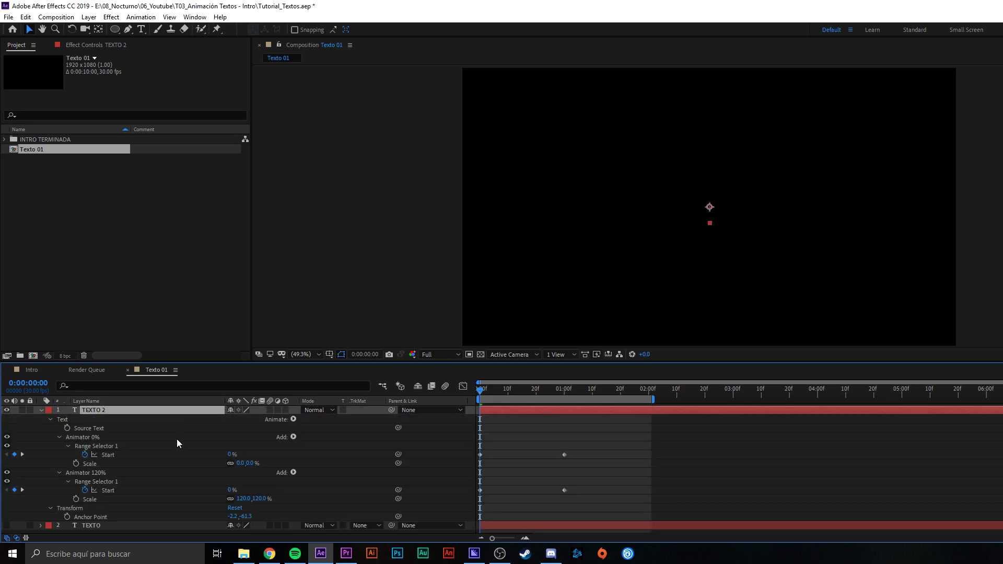
click(125, 472)
mouse_move(590, 482)
mouse_down()
mouse_move(472, 496)
mouse_move(491, 491)
mouse_up()
click(499, 472)
key(space)
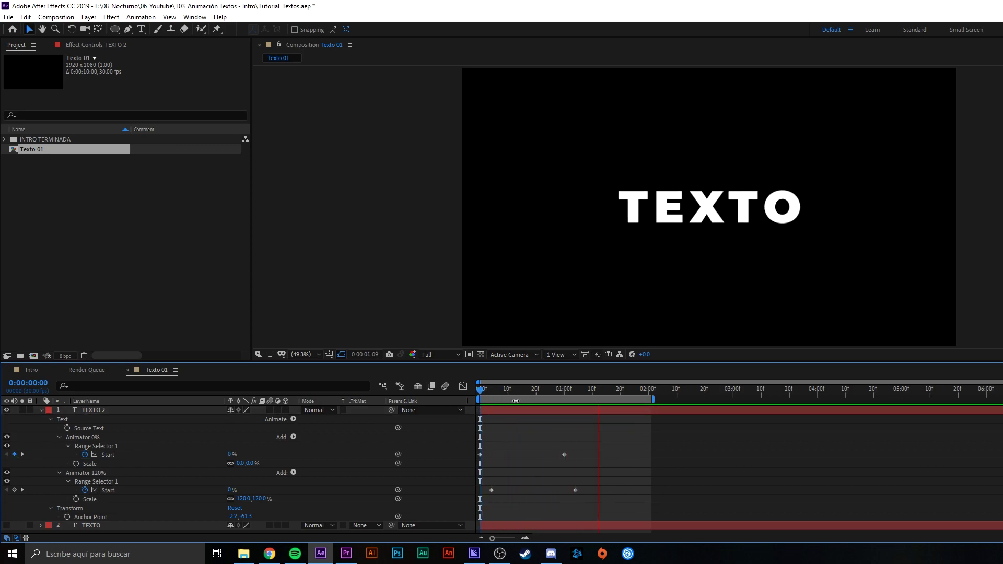
key(space)
- Pull both animators' ending Start keyframes earlier, to around 18f, and preview the faster pop-in
drag(604, 454, 561, 497)
drag(564, 455, 530, 457)
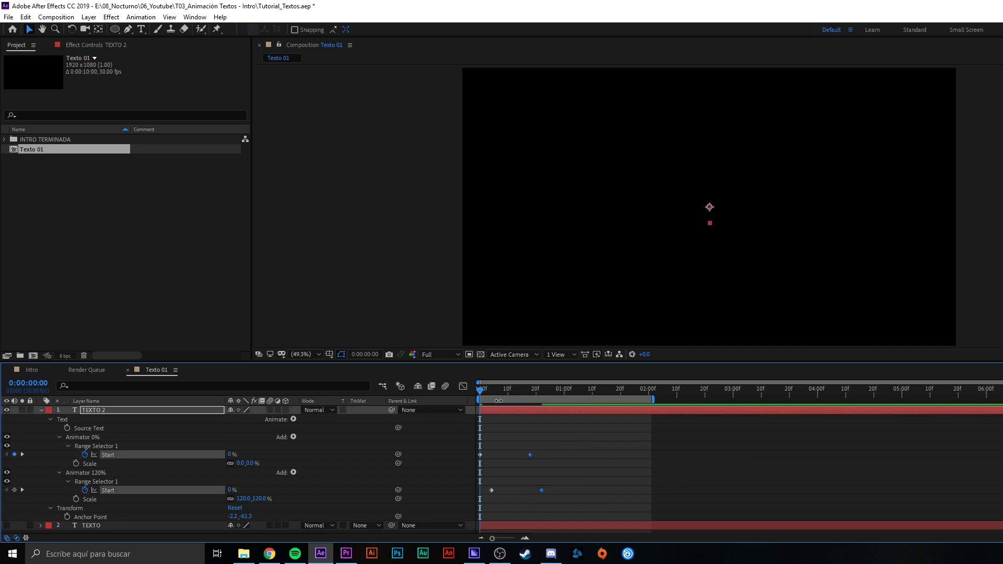
mouse_move(530, 454)
mouse_down()
mouse_move(572, 455)
mouse_move(518, 455)
mouse_up()
key(space)
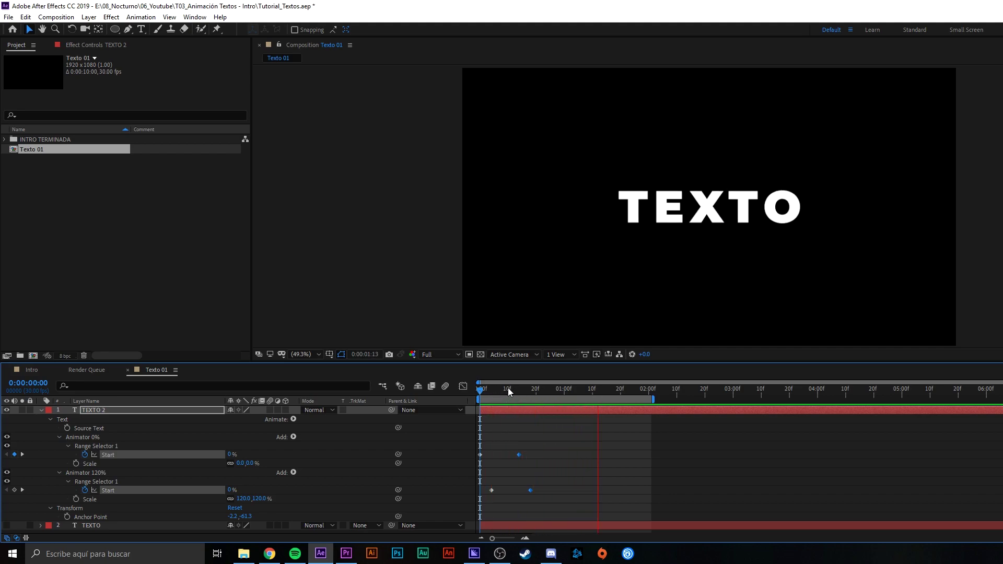
click(109, 410)
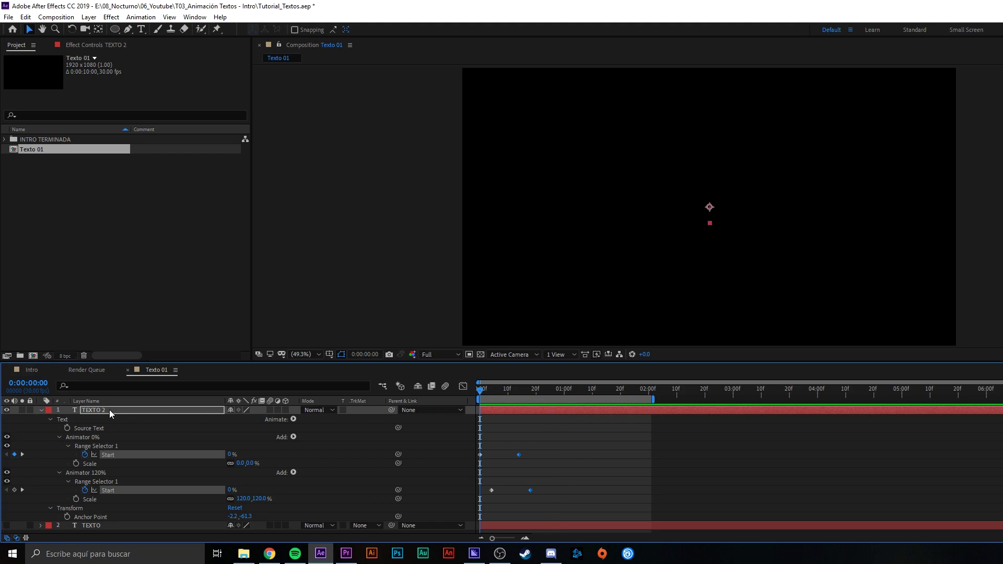
key(ctrl+a)
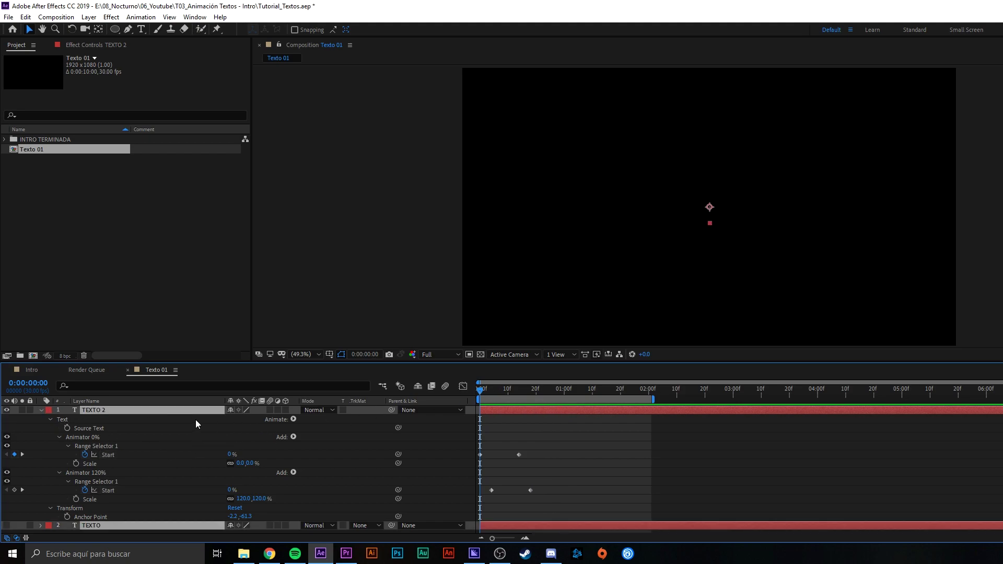
click(196, 418)
click(293, 421)
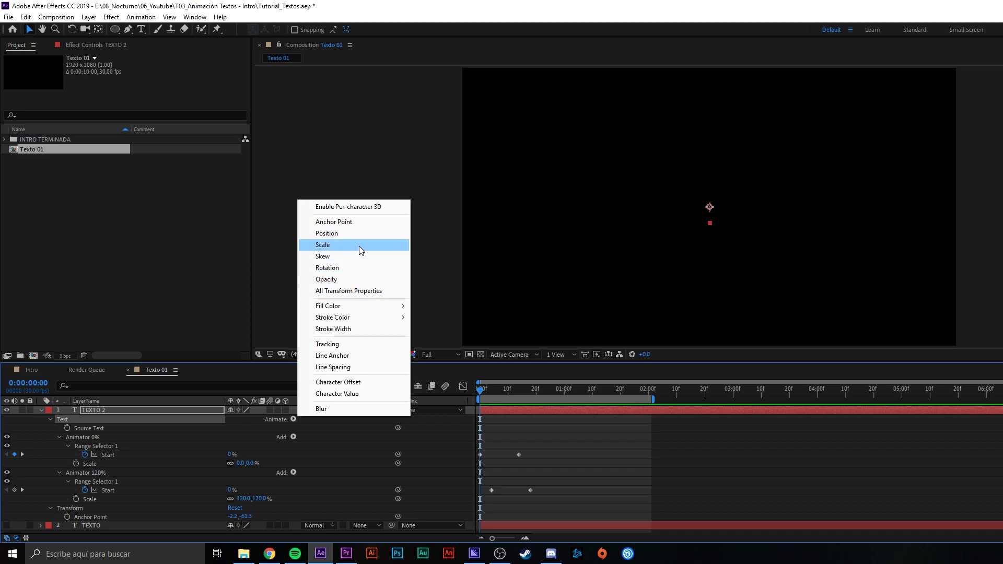
mouse_move(351, 309)
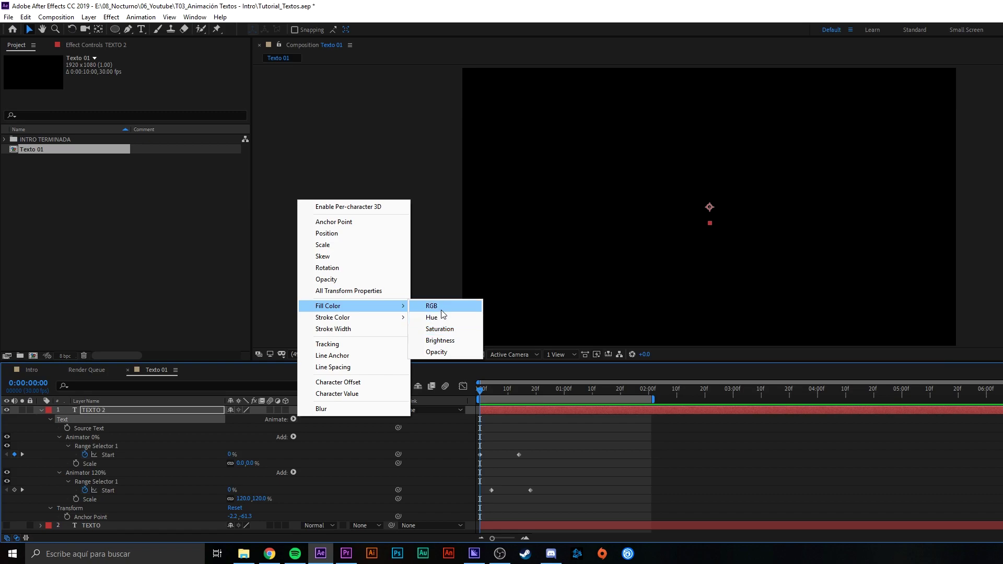
click(506, 431)
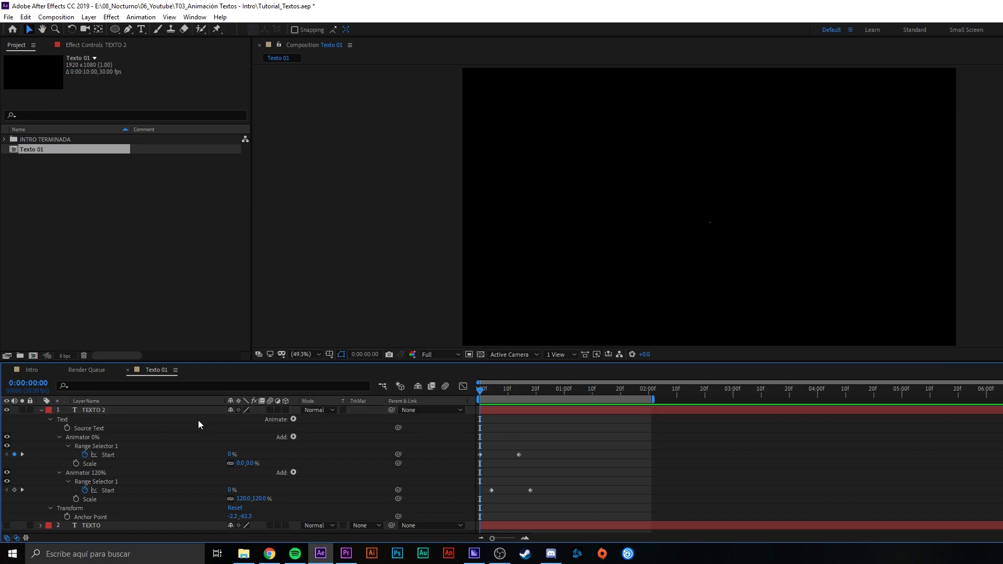
key(space)
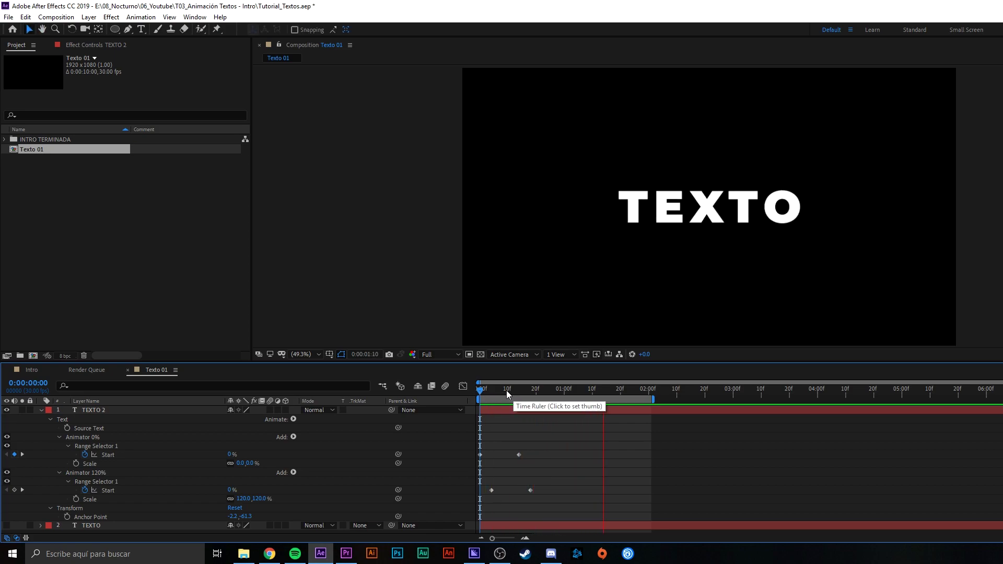
key(space)
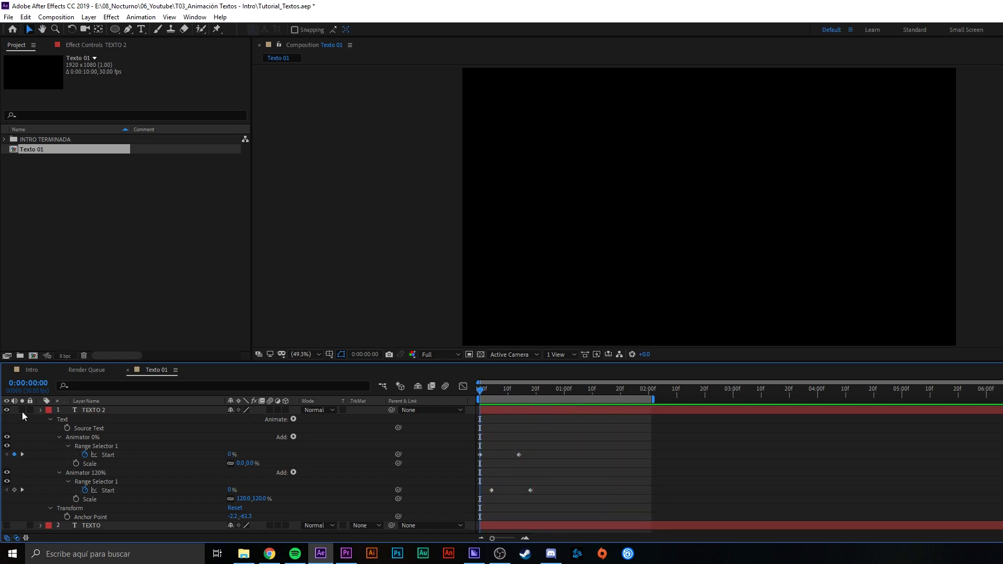
- Hide TEXTO 2, preview the original TEXTO animation twice, then hide TEXTO as well
key(ctrl+grave)
click(7, 410)
click(6, 418)
key(space)
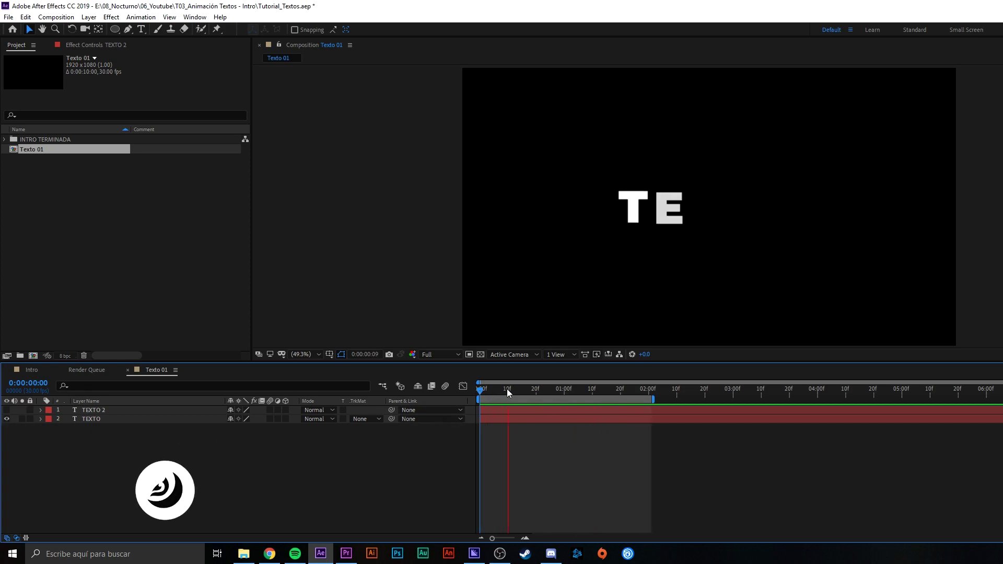
key(space)
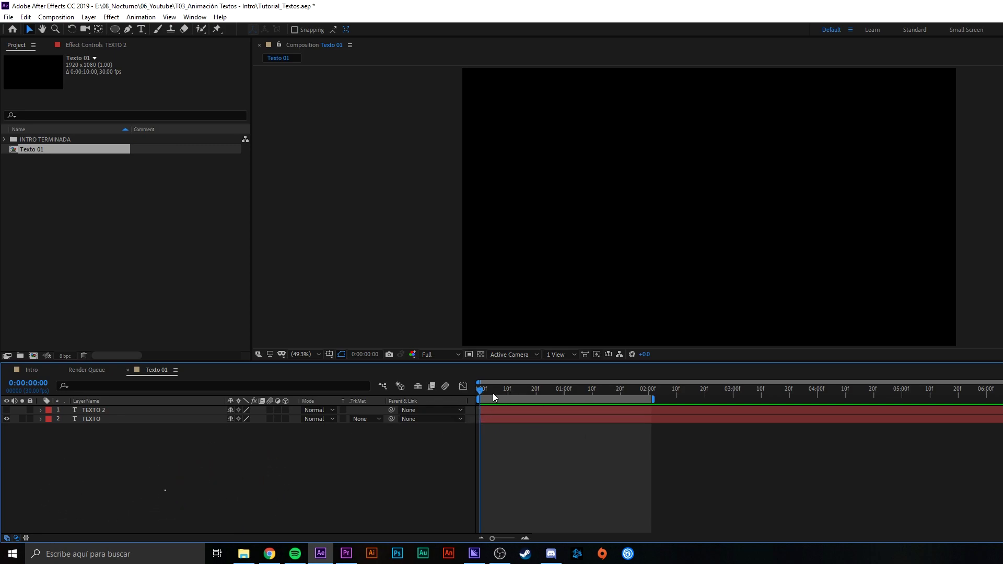
key(space)
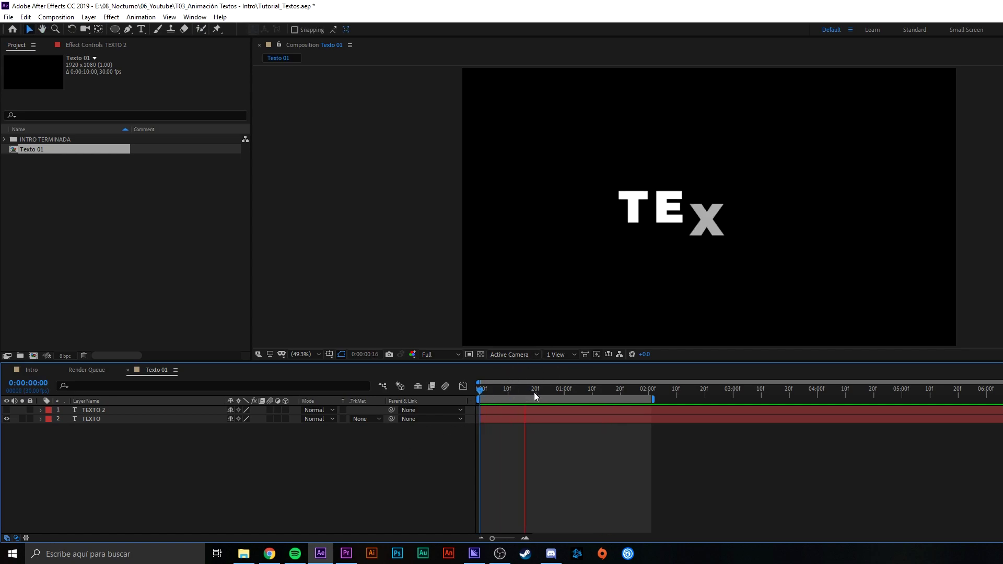
key(space)
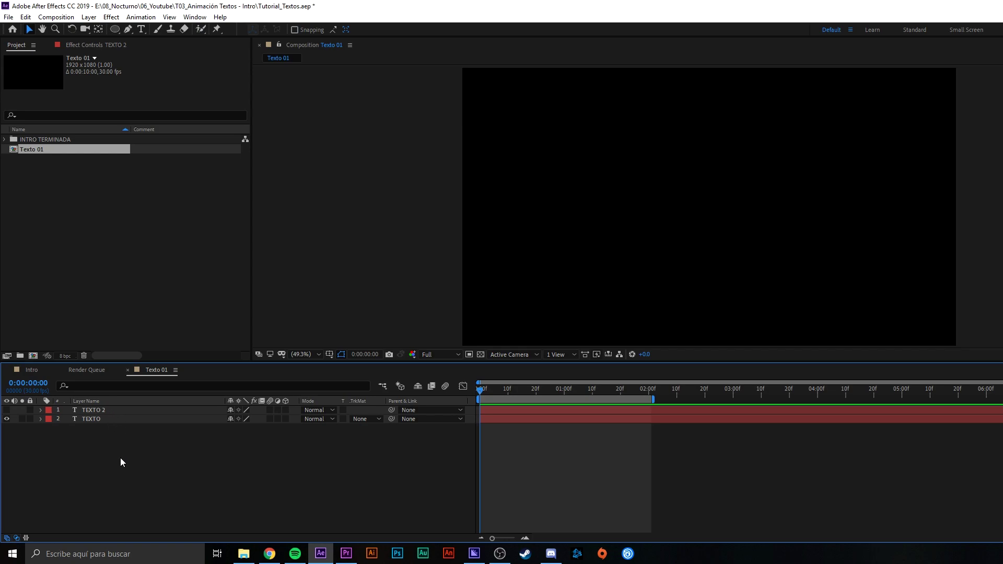
key(ctrl+a)
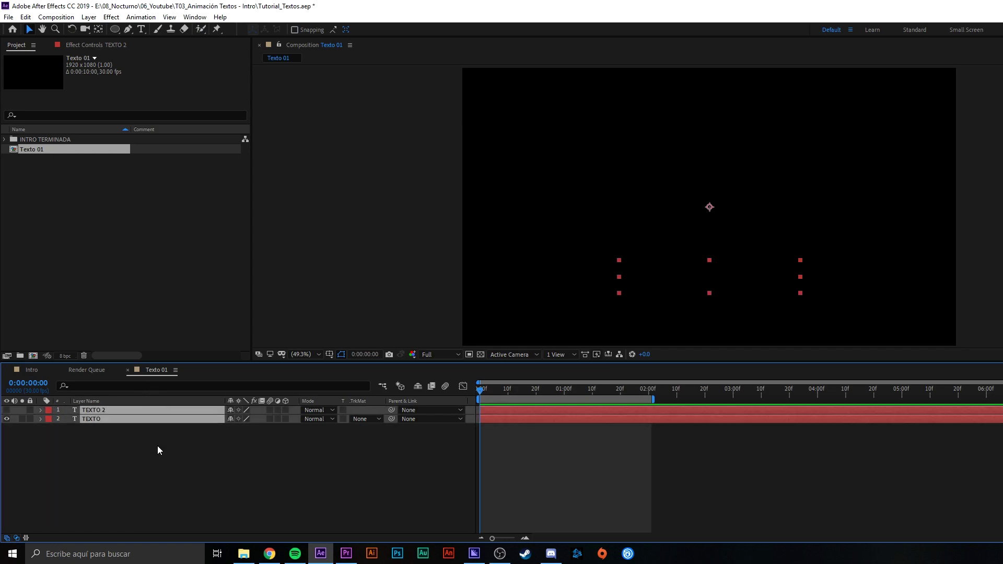
click(157, 446)
click(6, 419)
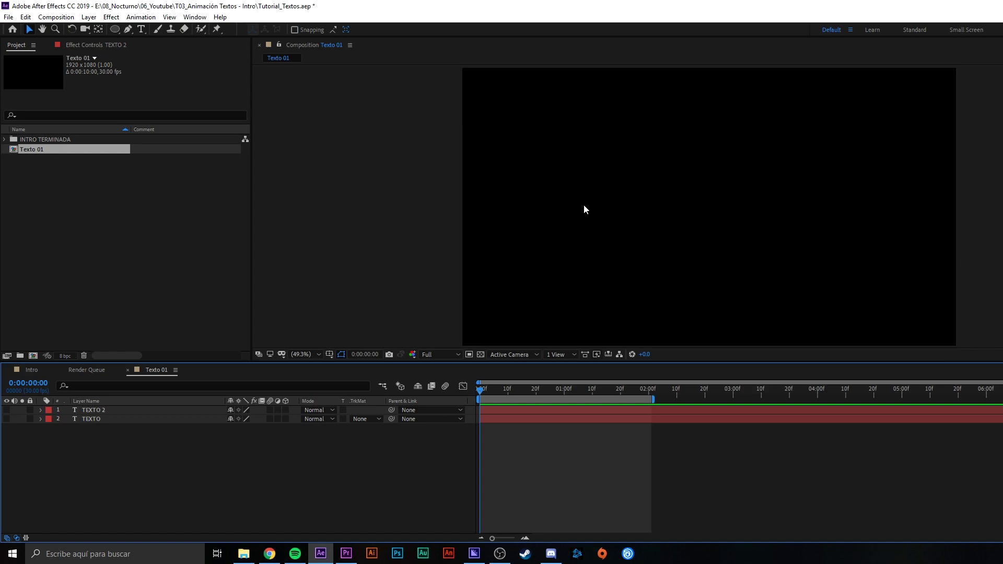
- Create a BOUNCE text layer in capitals, drag it to the frame's centre and preview
key(ctrl+t)
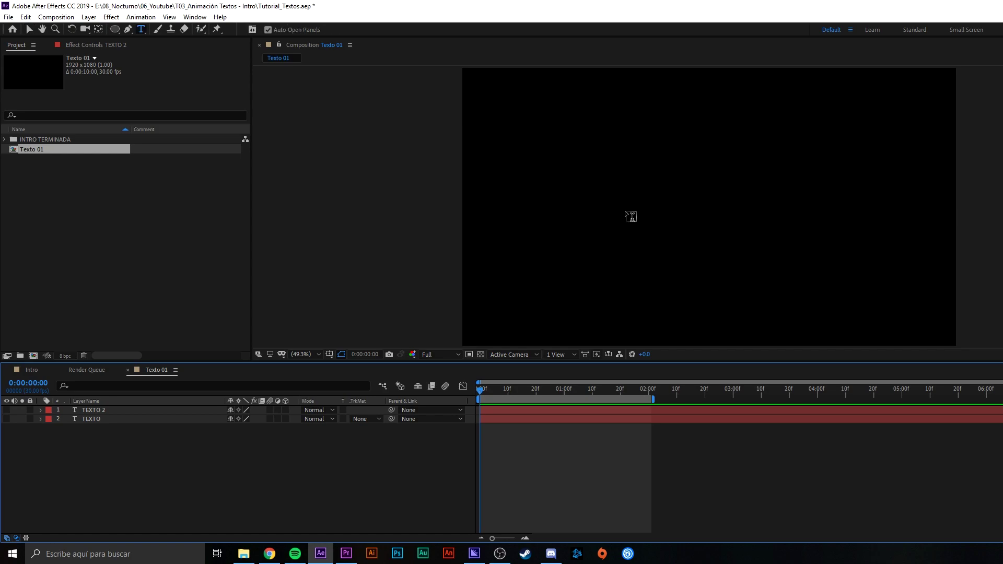
click(625, 222)
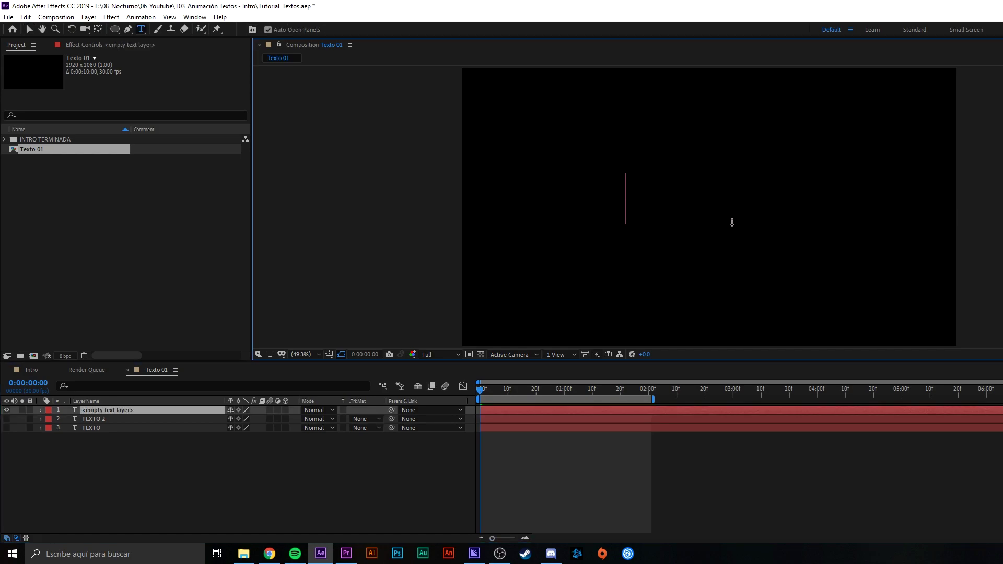
text(bounce)
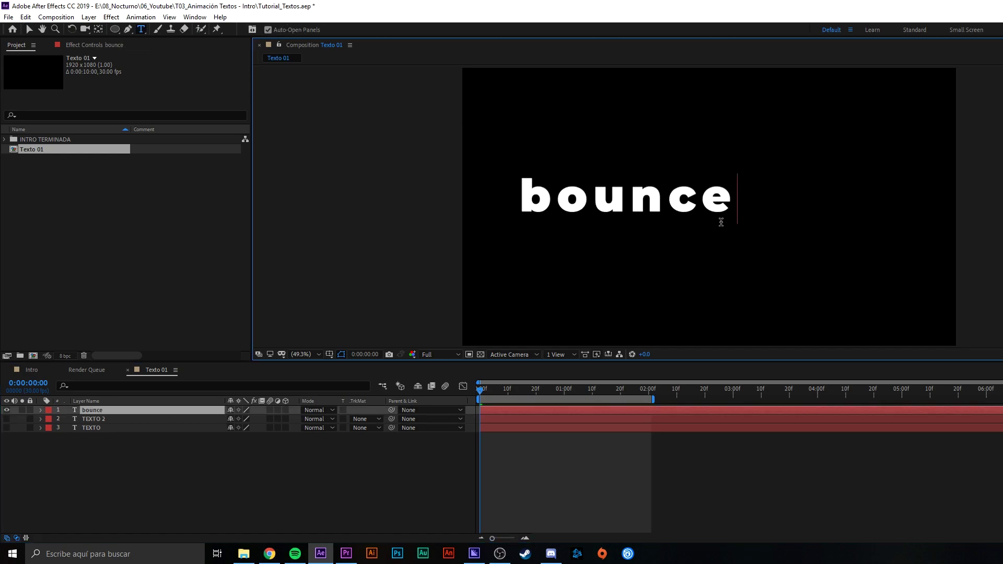
double_click(692, 218)
text(BOUNCE)
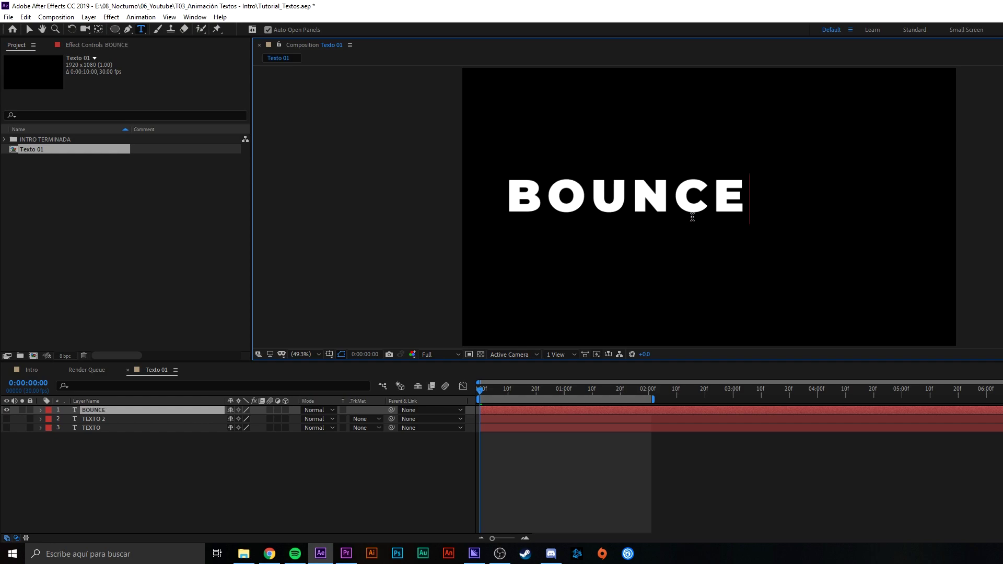
click(28, 29)
drag(664, 195, 725, 197)
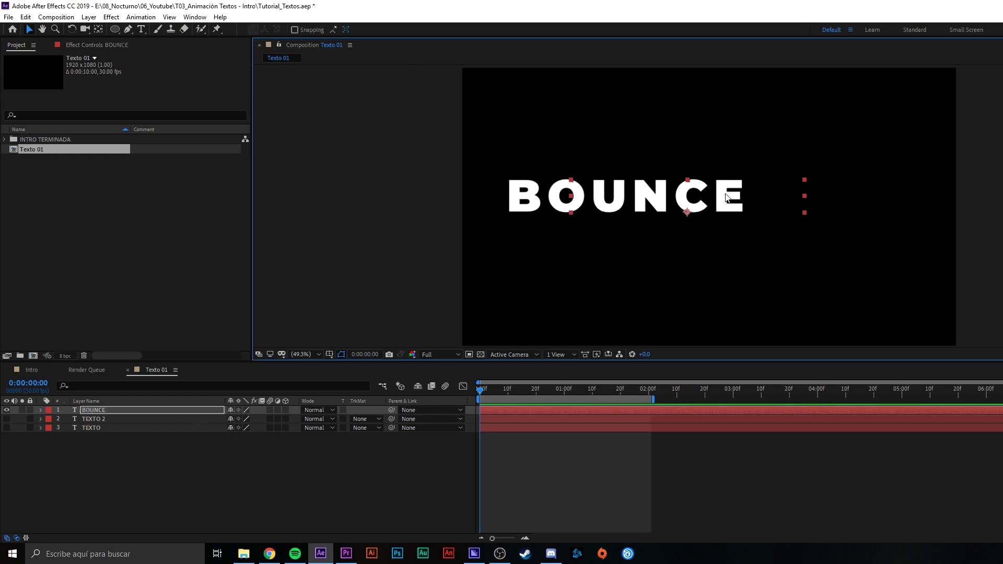
key(Caps_Lock)
key(Caps_Lock)
key(space)
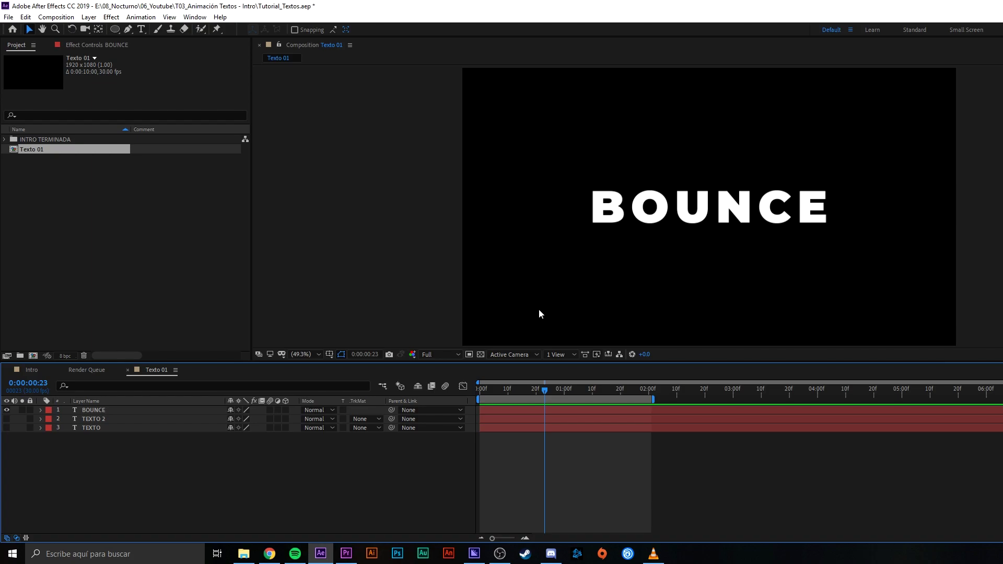
click(270, 553)
- Select the Rebote de Texto code from delay = .02 to its closing brace, then return to After Effects
scroll(678, 292, up, 2)
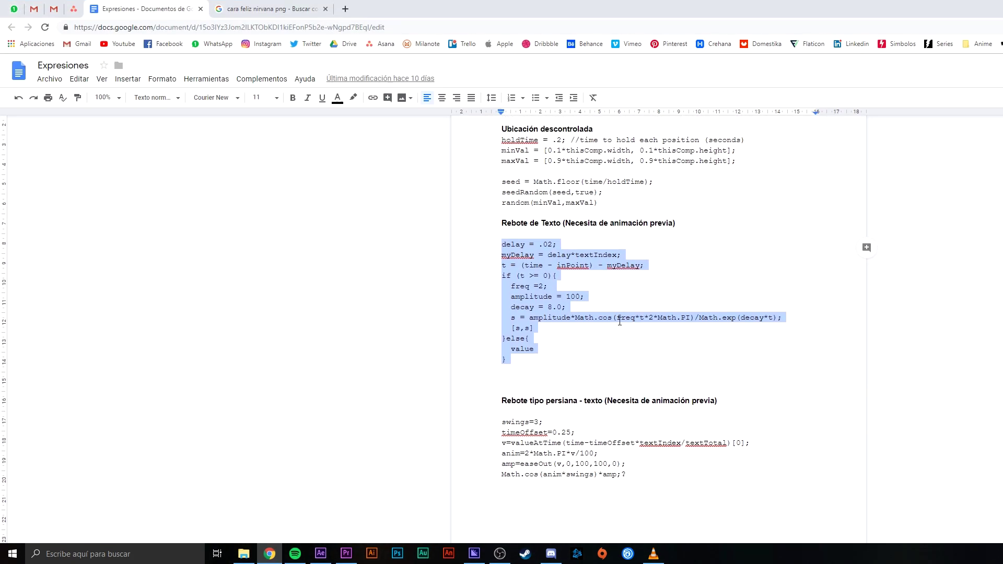
scroll(619, 321, down, 1)
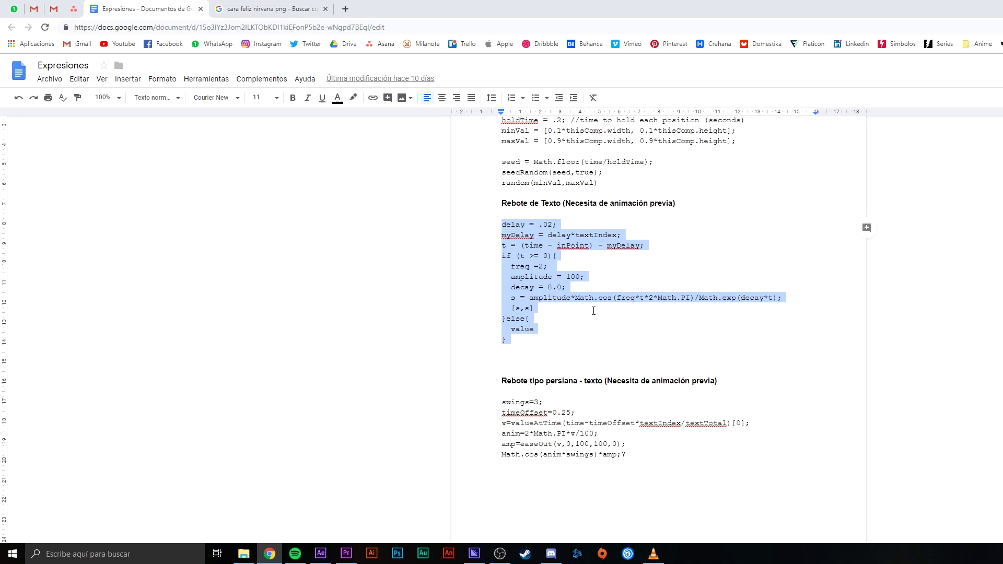
click(575, 319)
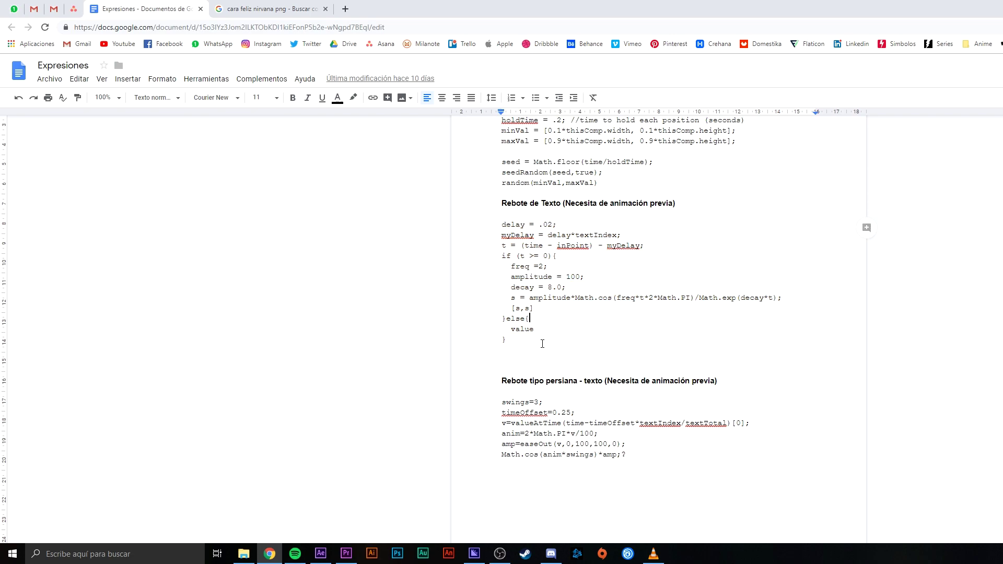
drag(500, 224, 528, 342)
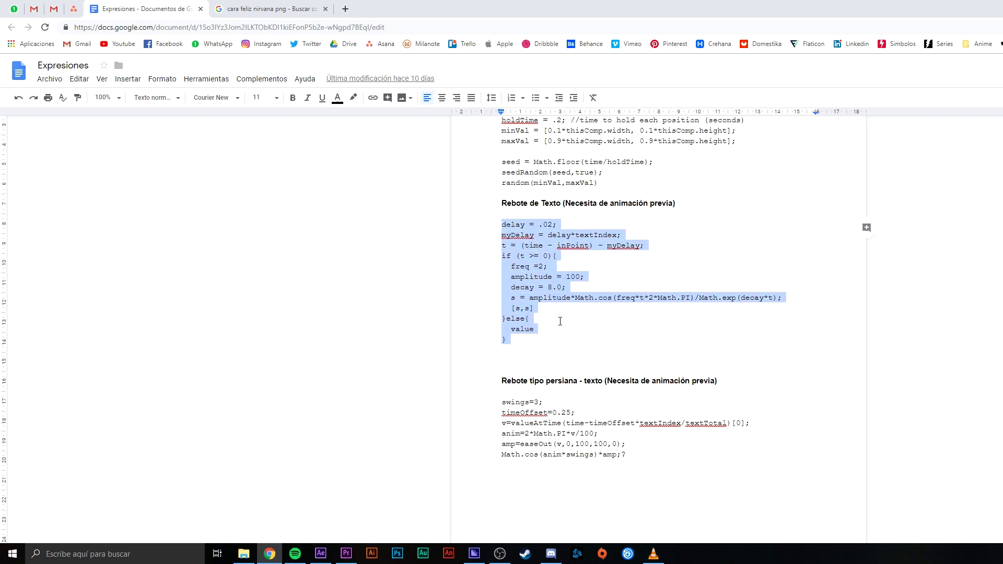
drag(517, 340, 502, 225)
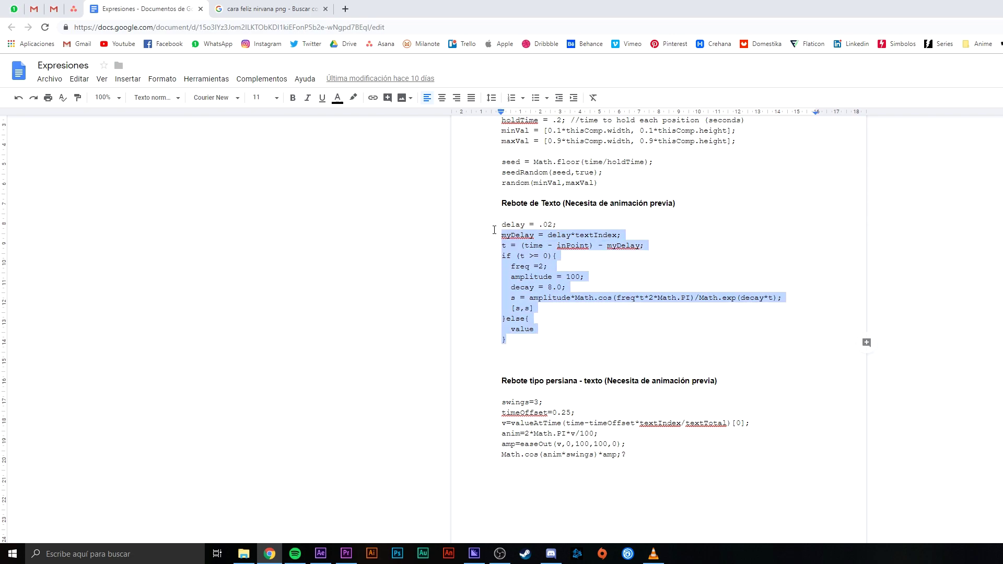
key(alt+Tab)
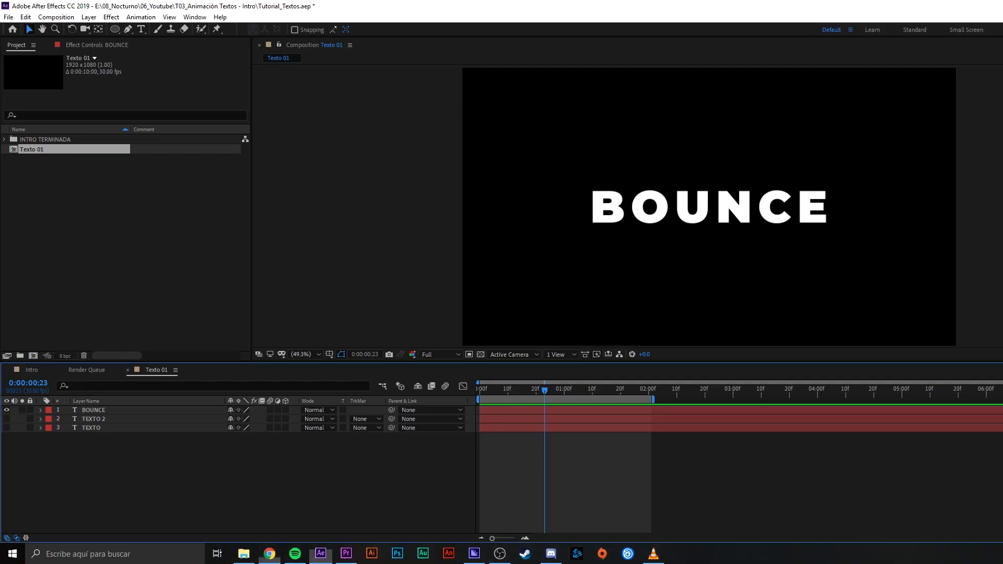
- Add an Animate > Scale animator to the BOUNCE layer and select its Scale value for editing
click(677, 217)
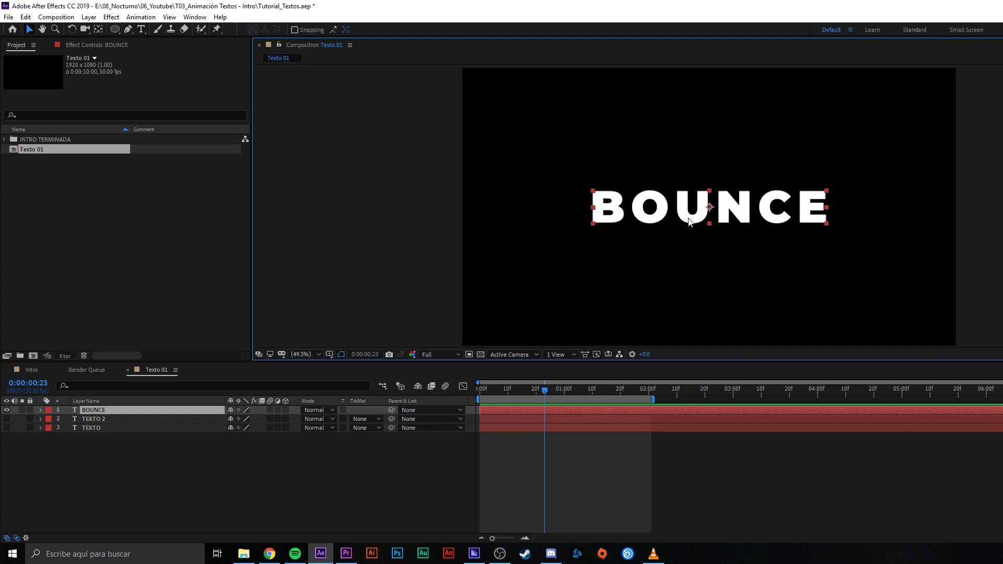
click(39, 410)
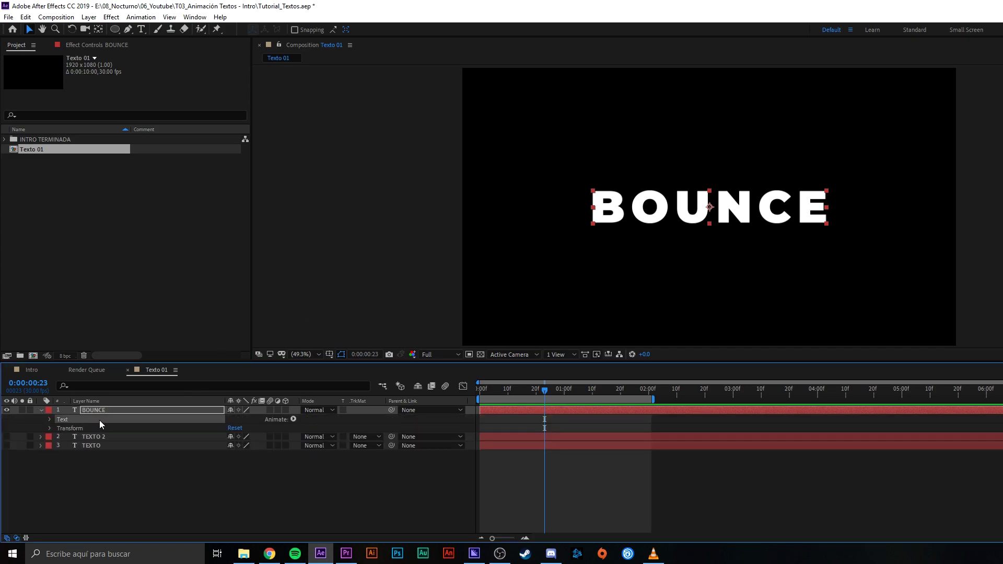
click(293, 419)
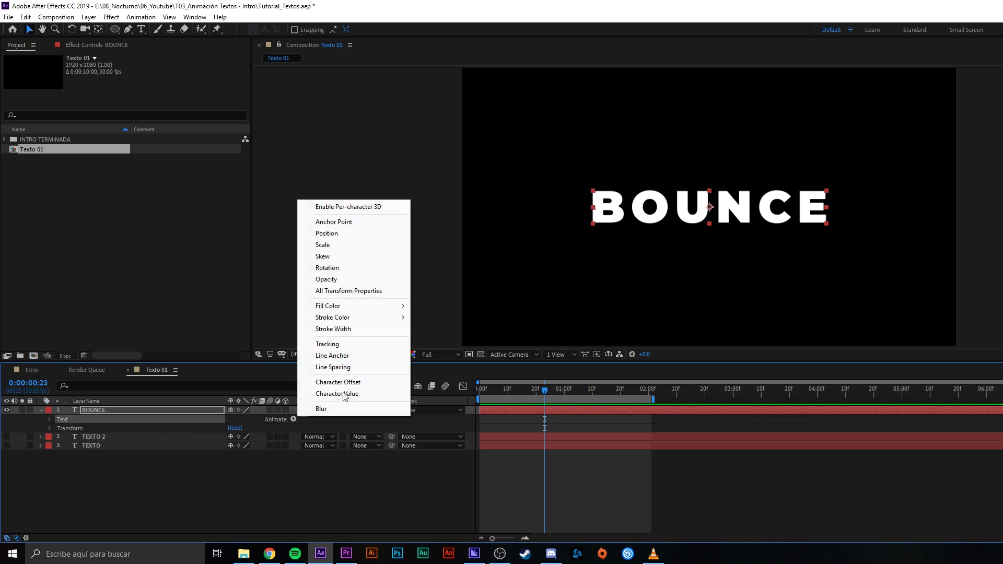
click(341, 245)
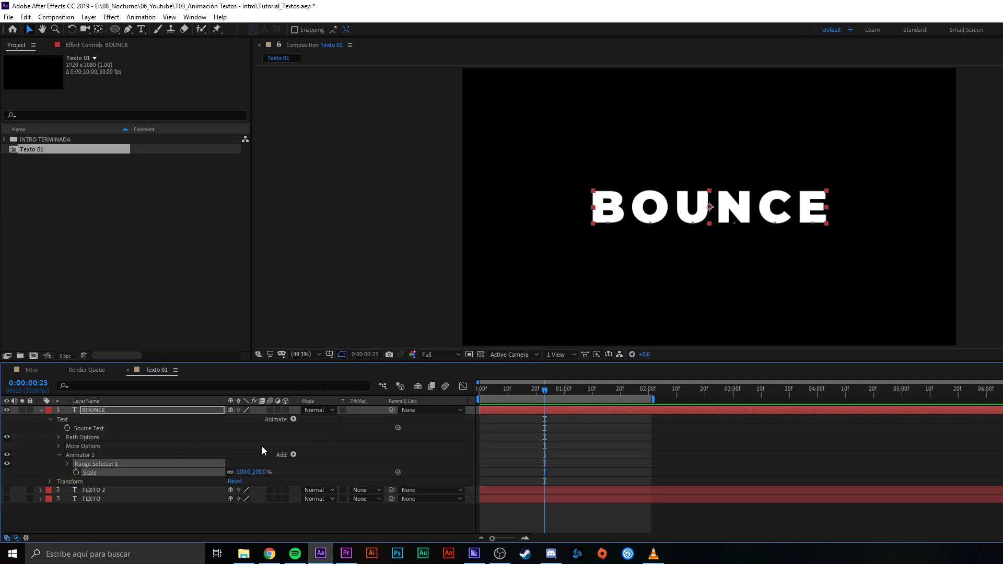
click(101, 459)
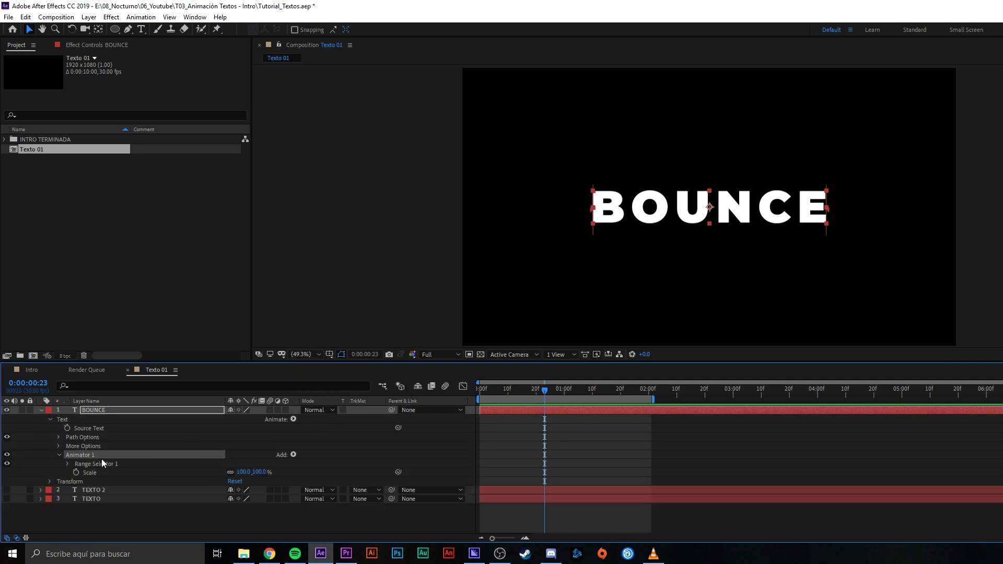
click(102, 472)
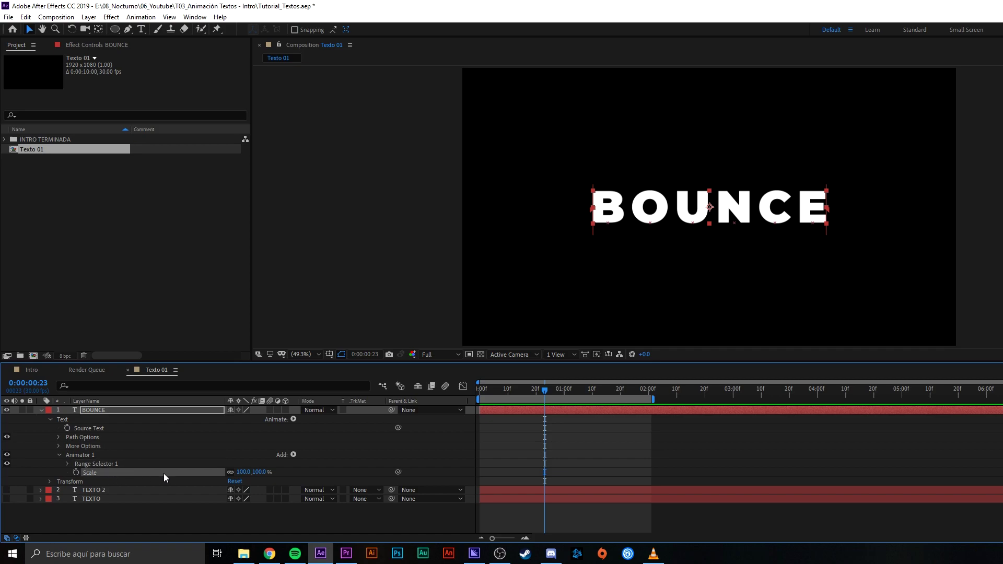
click(245, 472)
- Set Animator 1's Scale to 0% and add an Expression selector via Add > Selector
text(0)
key(Return)
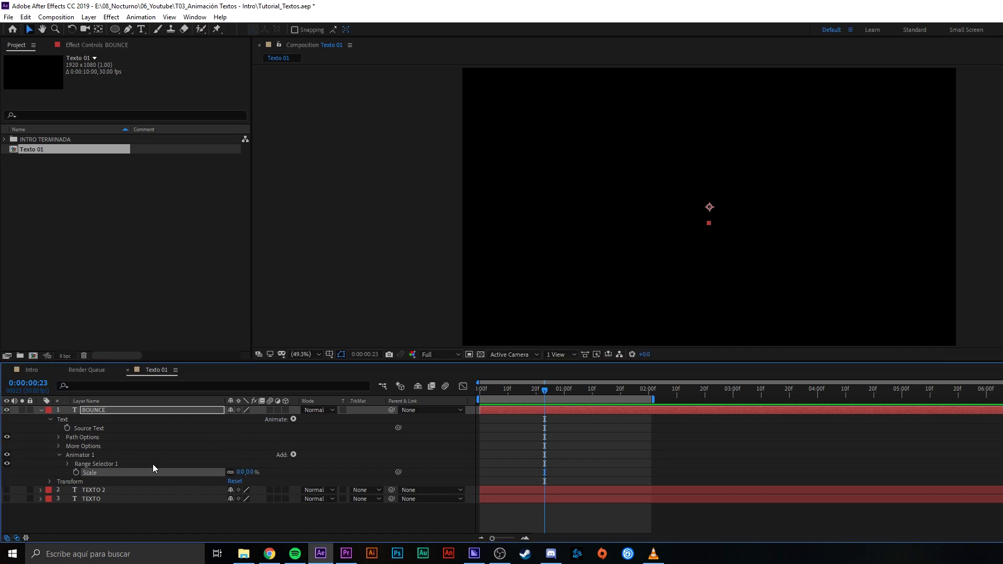
click(90, 455)
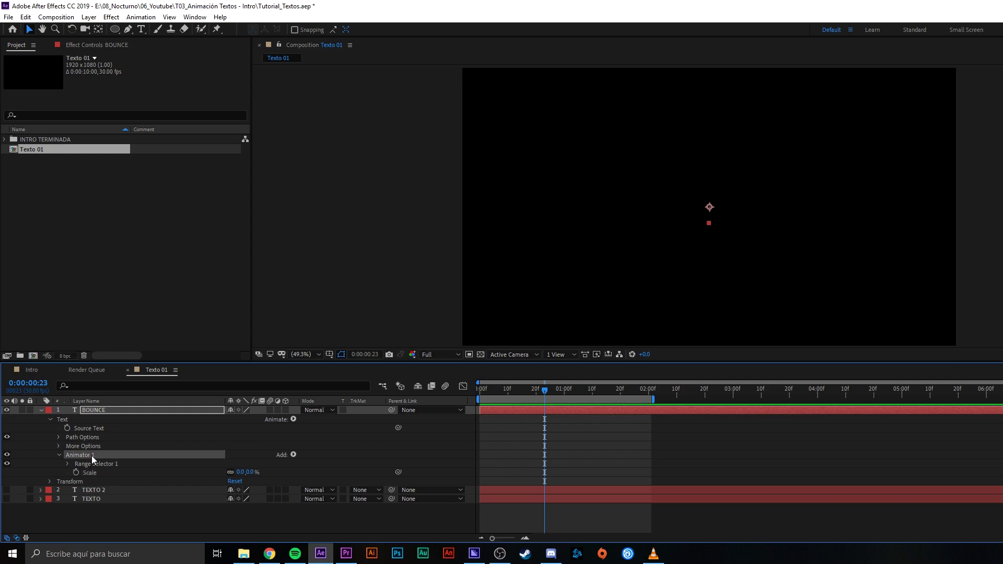
click(293, 455)
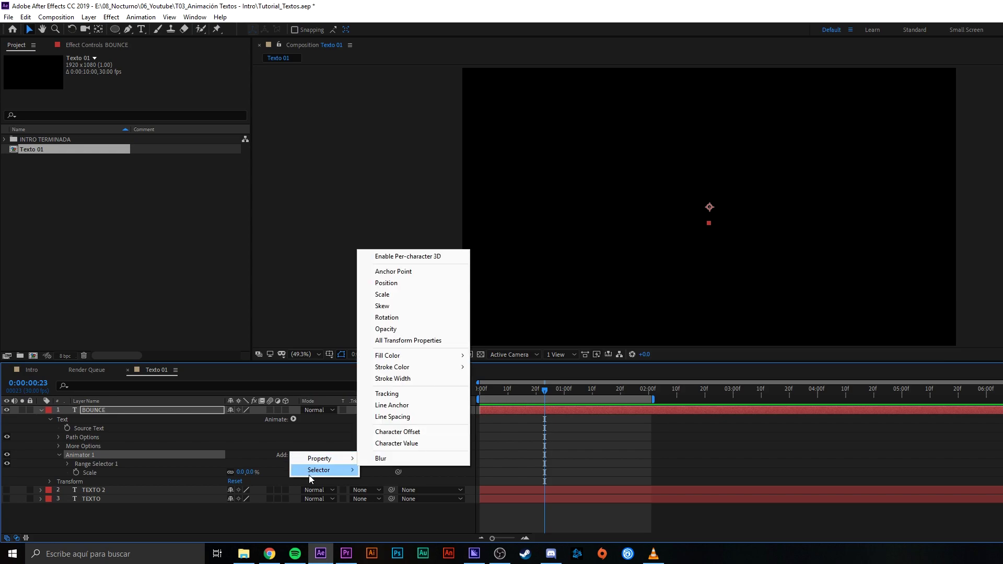
mouse_move(342, 475)
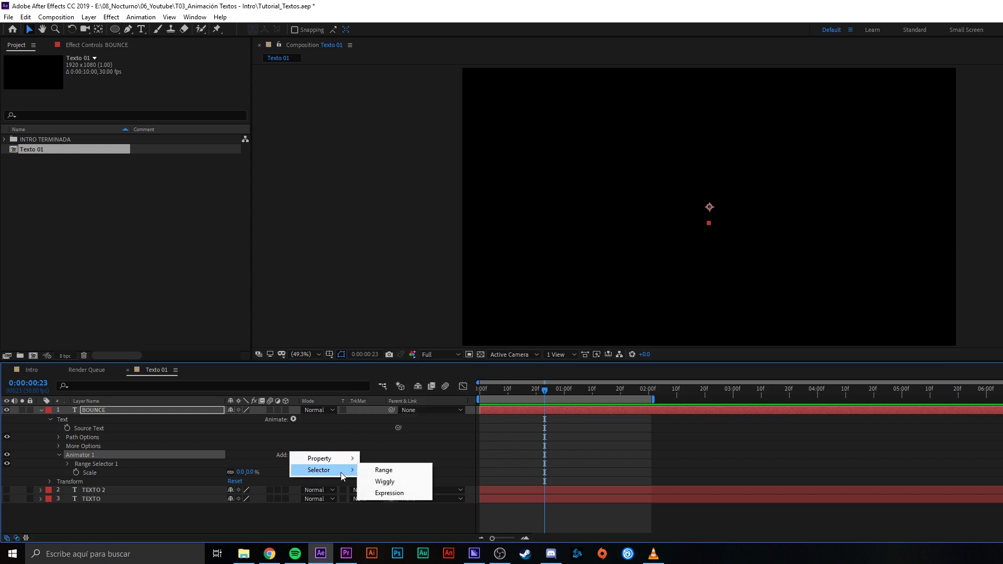
click(401, 494)
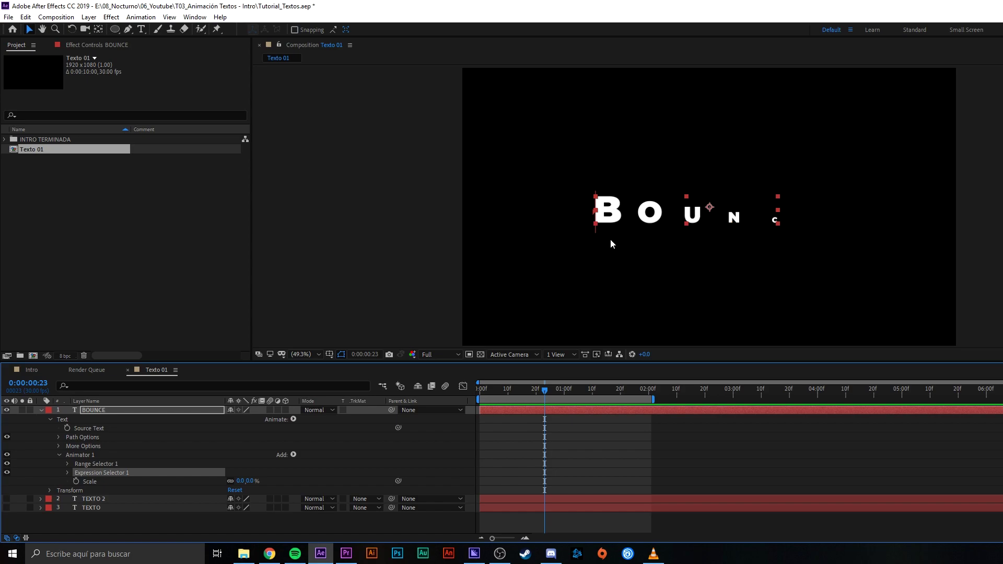
- Enable an expression on Expression Selector 1's Amount and delete all its default code
click(66, 473)
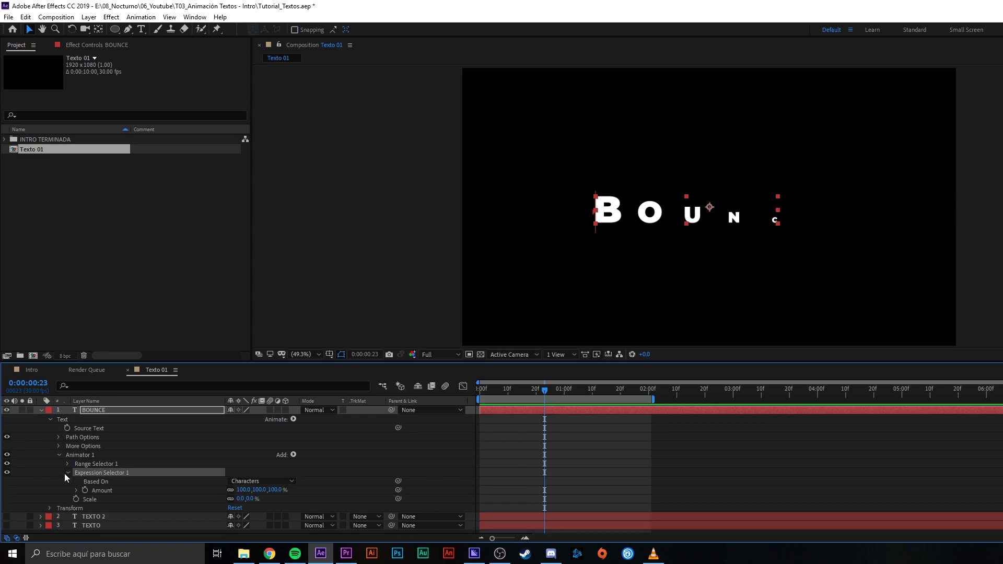
click(98, 490)
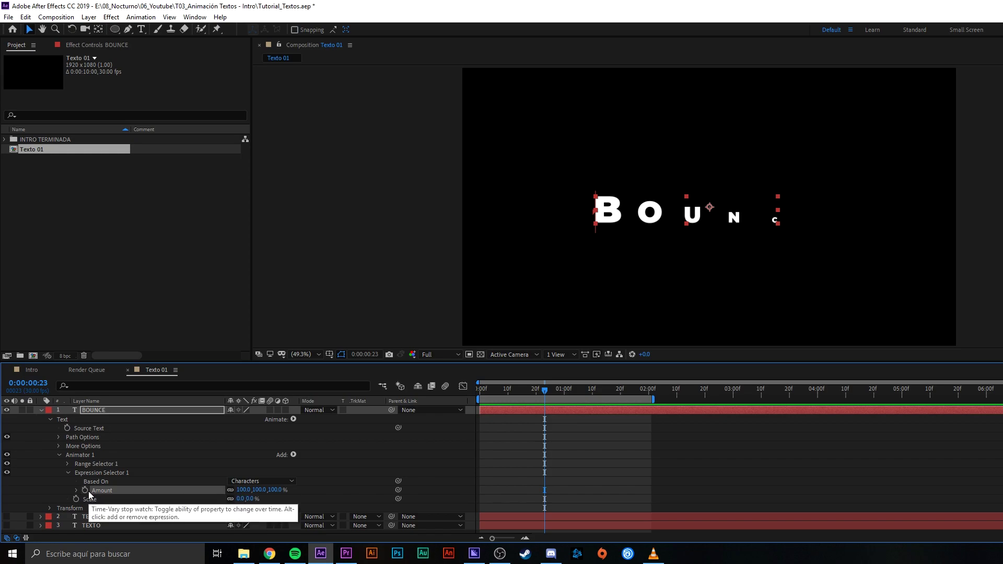
alt+click(86, 490)
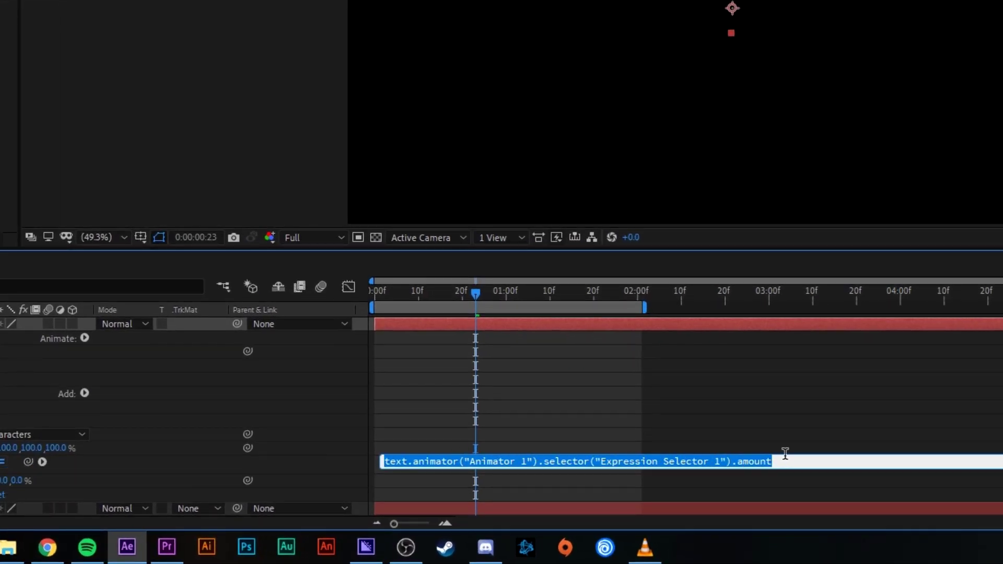
click(797, 465)
drag(801, 463, 400, 475)
key(BackSpace)
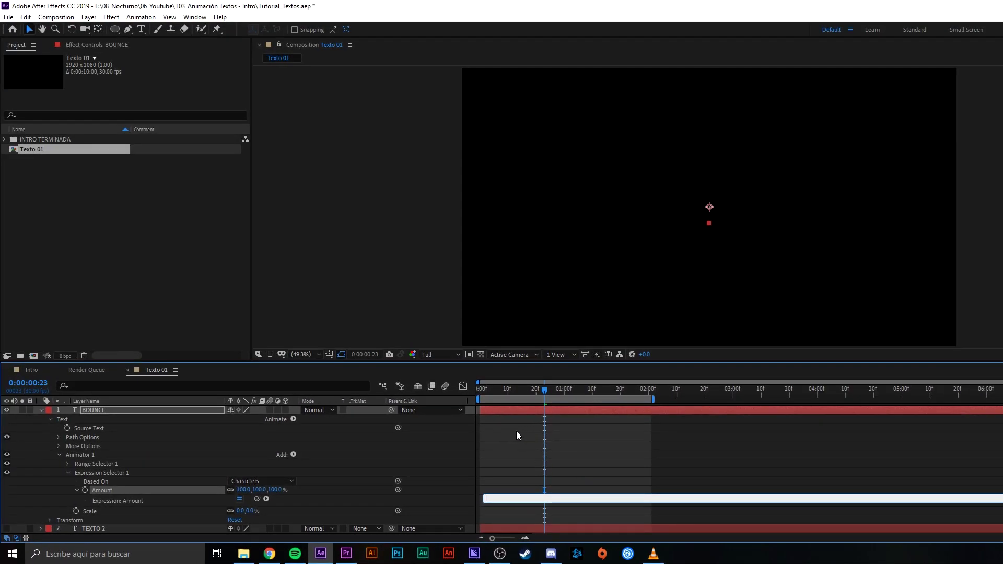
- Paste the bounce expression into BOUNCE's Amount, preview the letter pop-in from frame 0, then hide BOUNCE
key(ctrl+v)
click(598, 440)
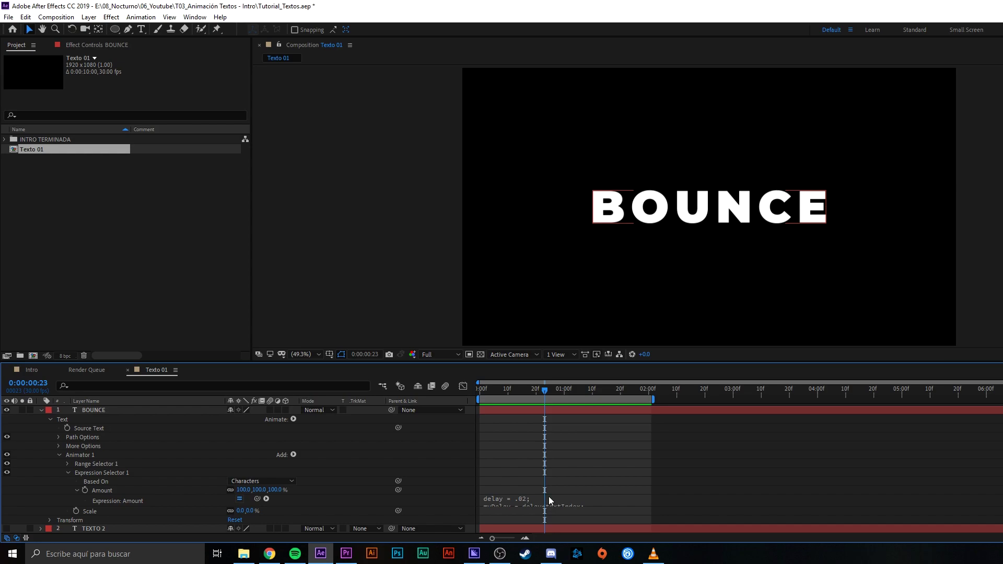
drag(546, 391, 441, 394)
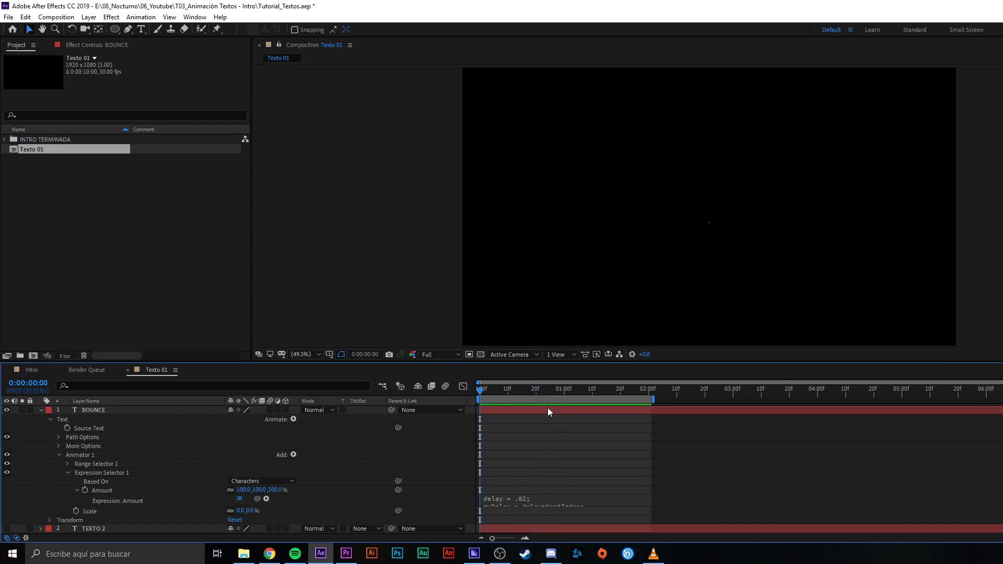
key(space)
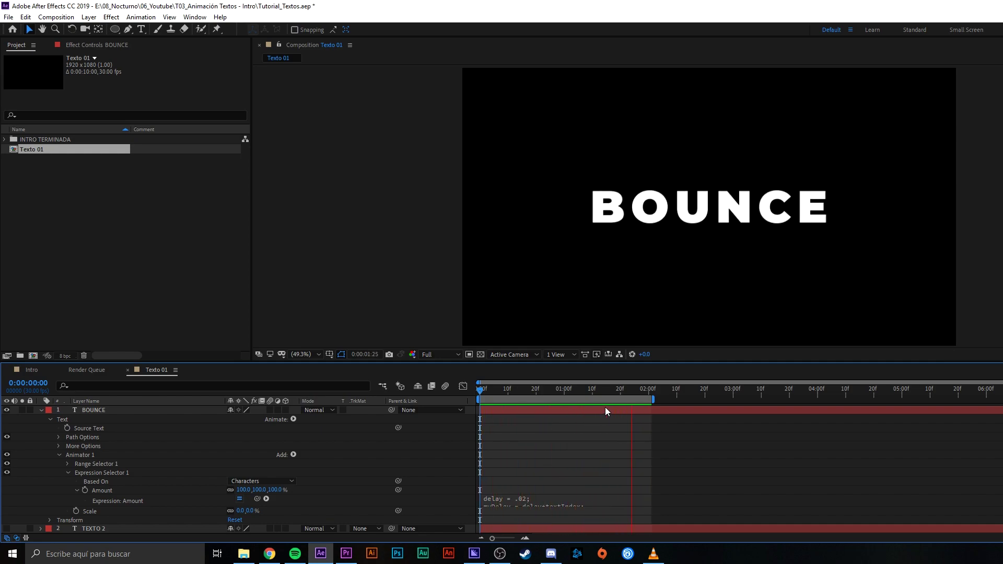
key(space)
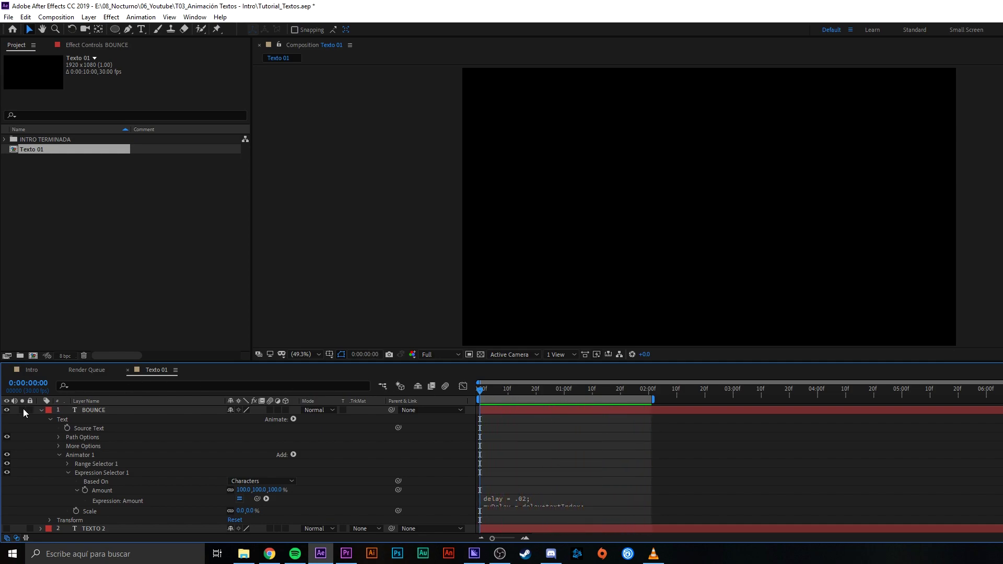
click(41, 410)
click(7, 410)
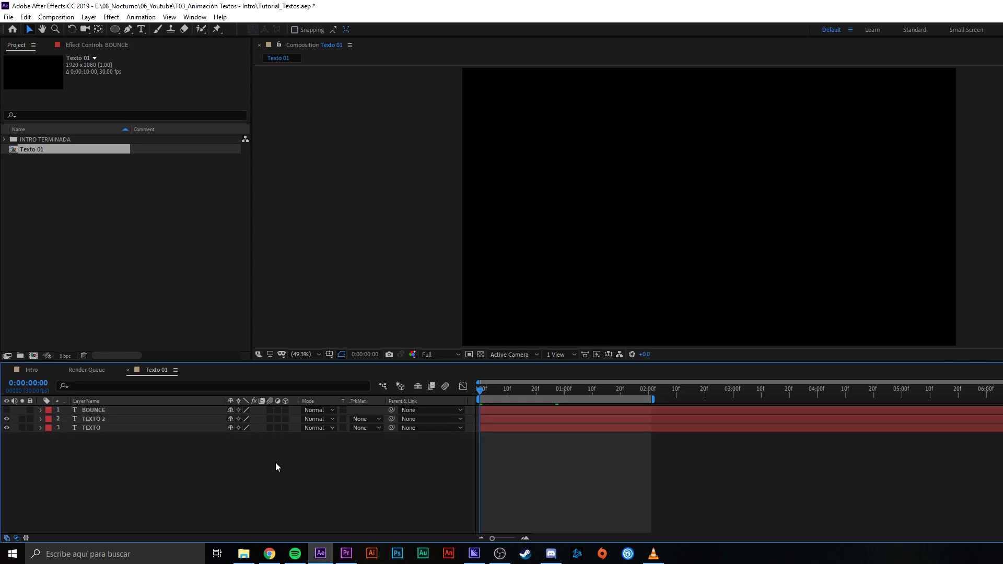
- Hide the TEXTO layer, preview the remaining text, and select TEXTO 2 where TEXTO is fully shown
click(7, 428)
key(space)
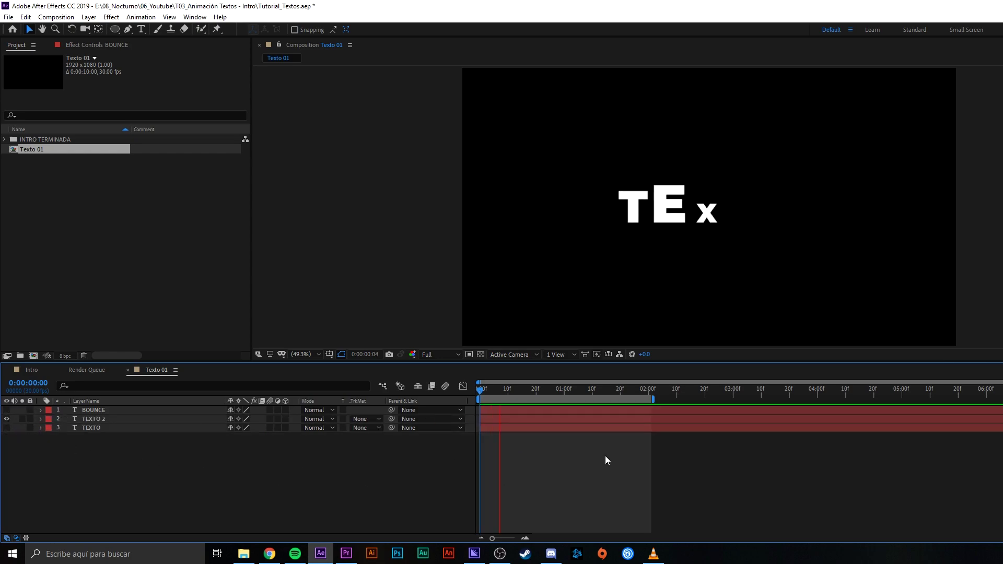
key(space)
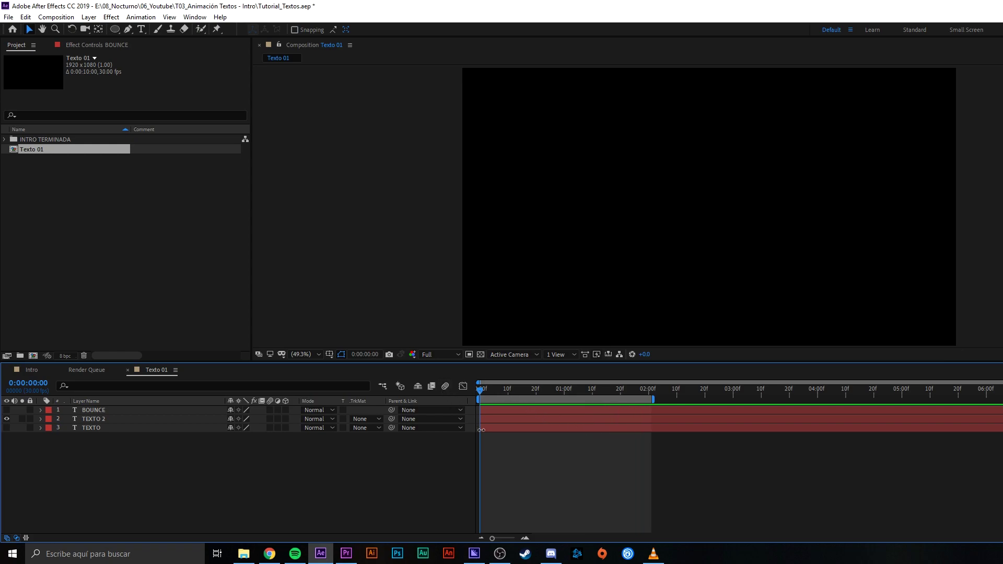
drag(481, 430, 569, 430)
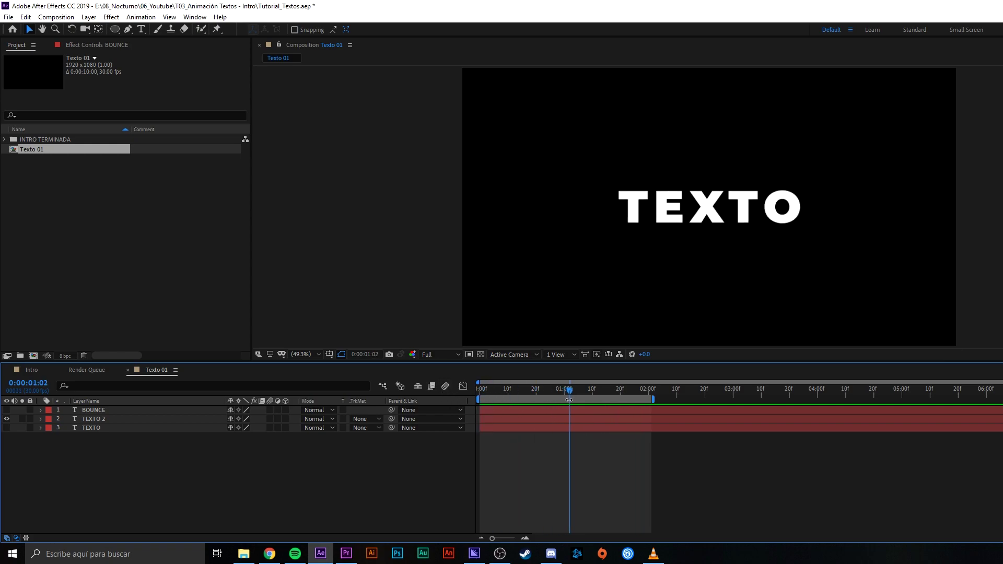
click(116, 419)
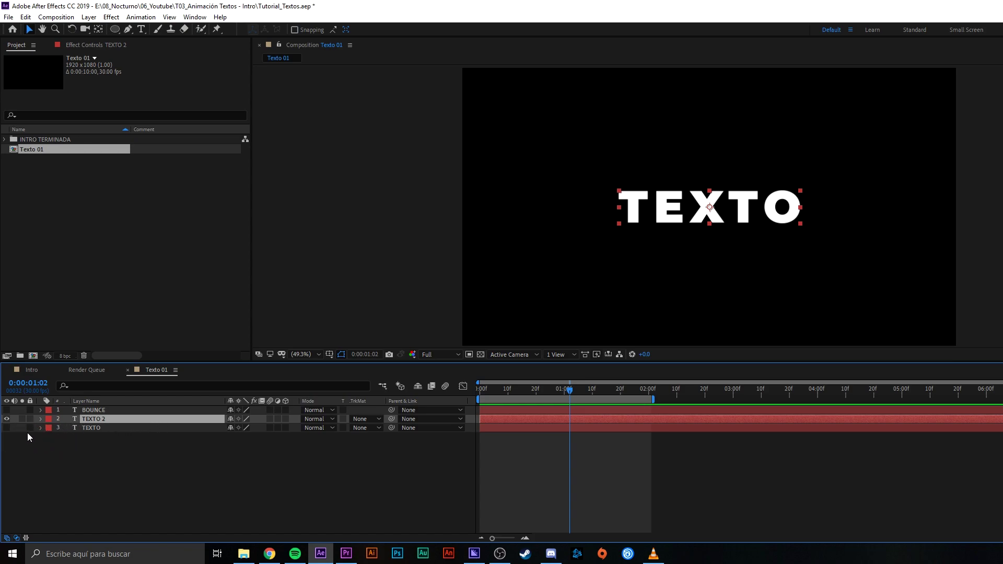
- Hide TEXTO 2, turn BOUNCE back on, and preview the BOUNCE animation
click(41, 418)
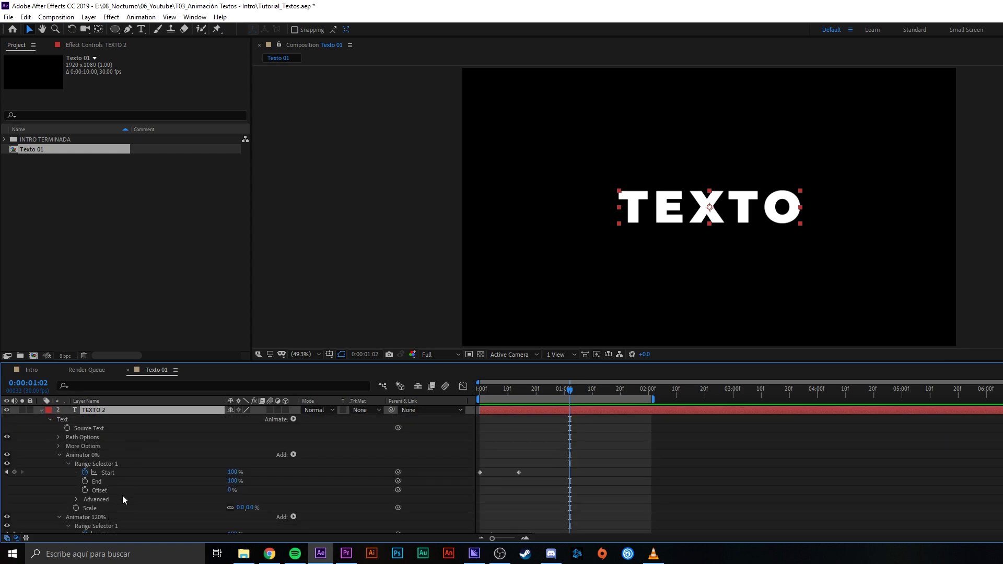
key(ctrl+z)
click(41, 419)
click(96, 465)
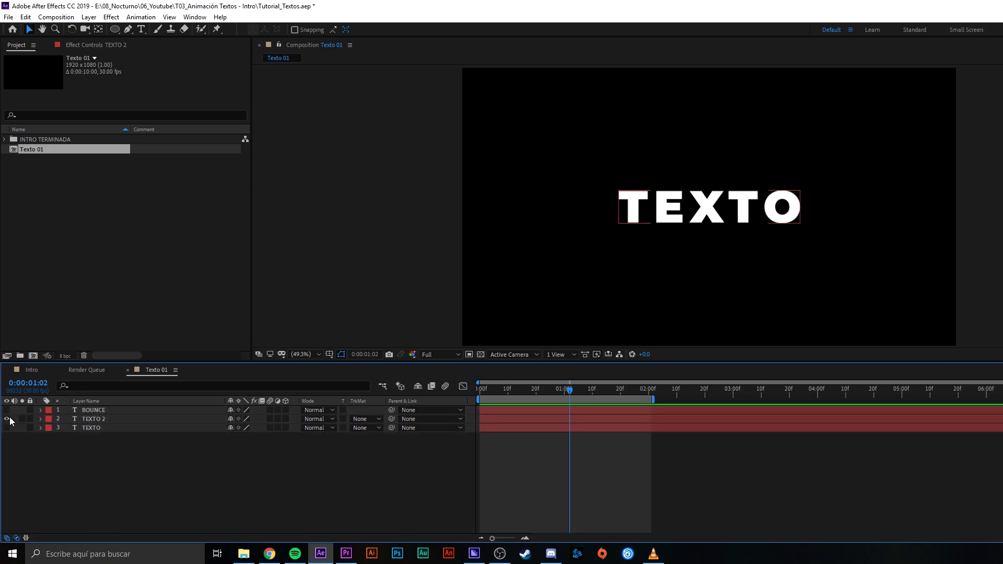
click(6, 419)
click(6, 410)
key(space)
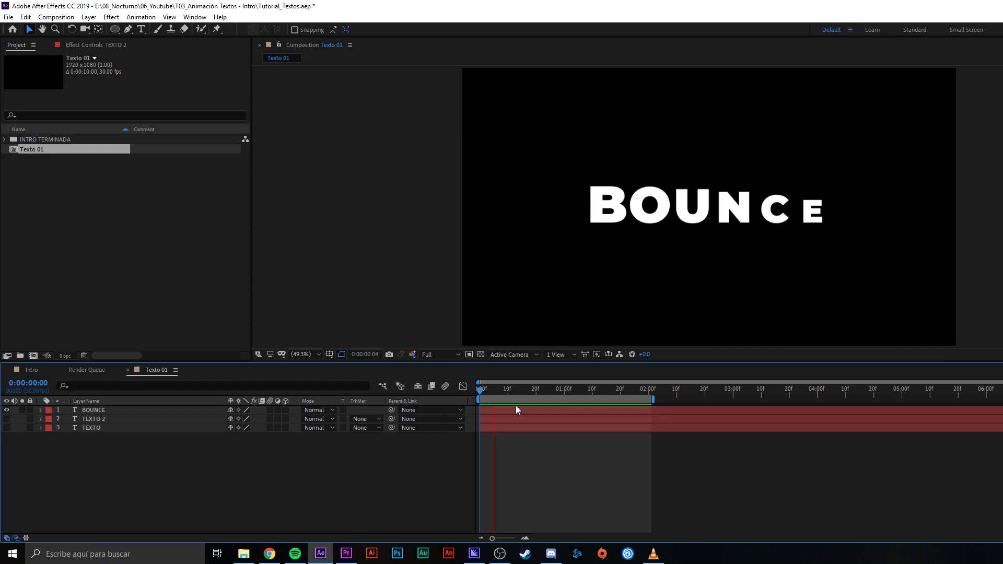
key(space)
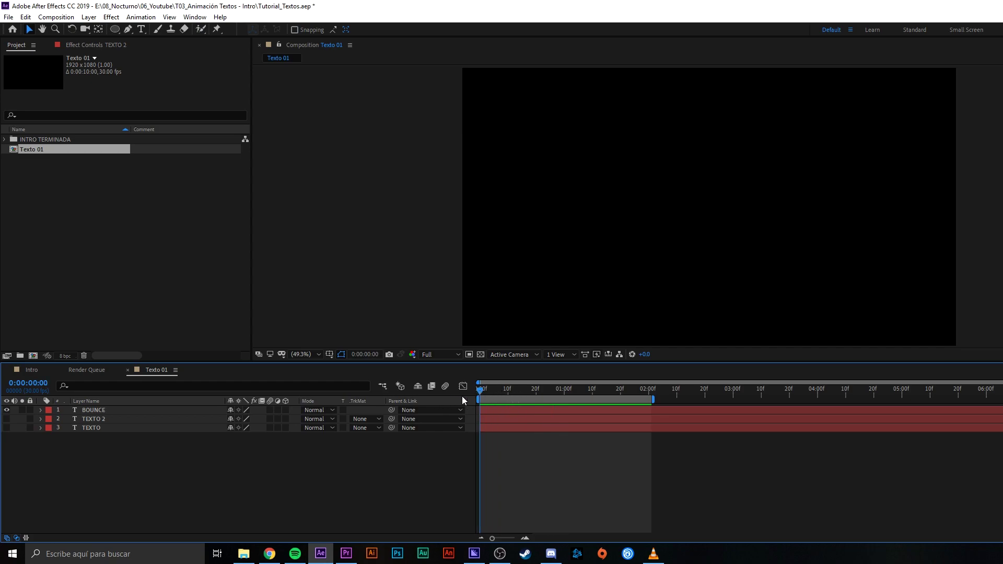
key(space)
key(space)
key(space)
key(space)
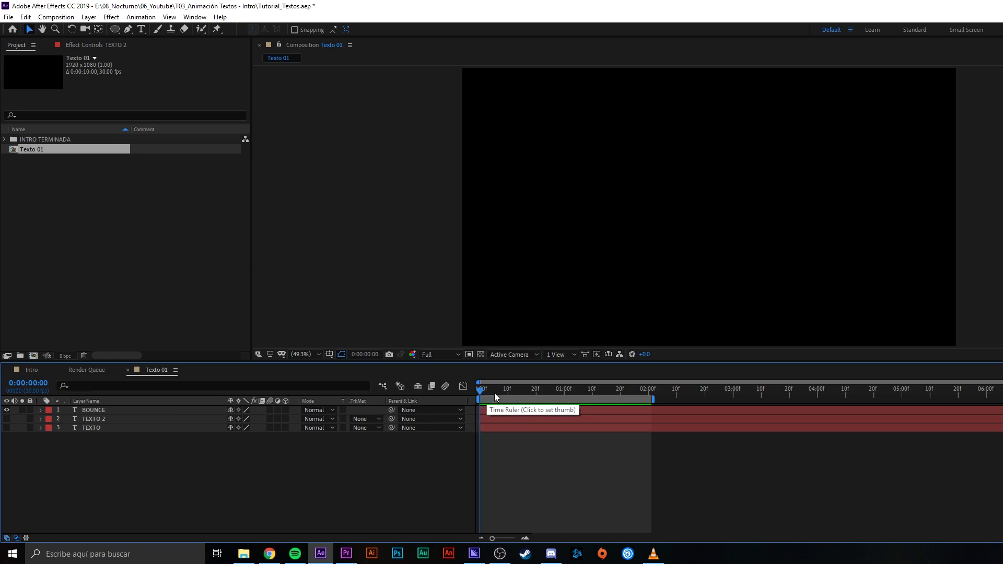
- At frame 10, select the BOUNCE layer and reveal its Scale expression
key(shift+Page_Down)
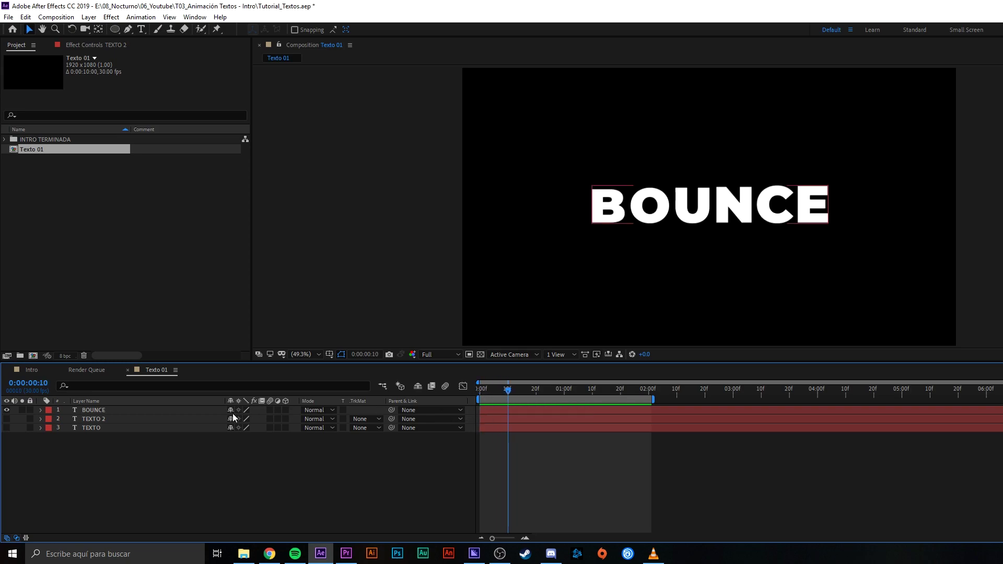
click(125, 410)
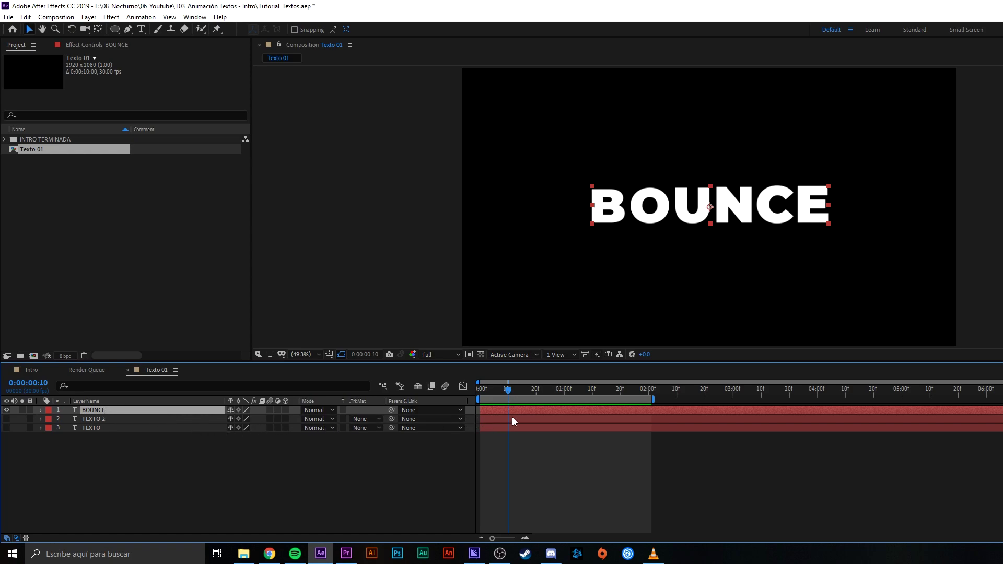
key(e)
key(e)
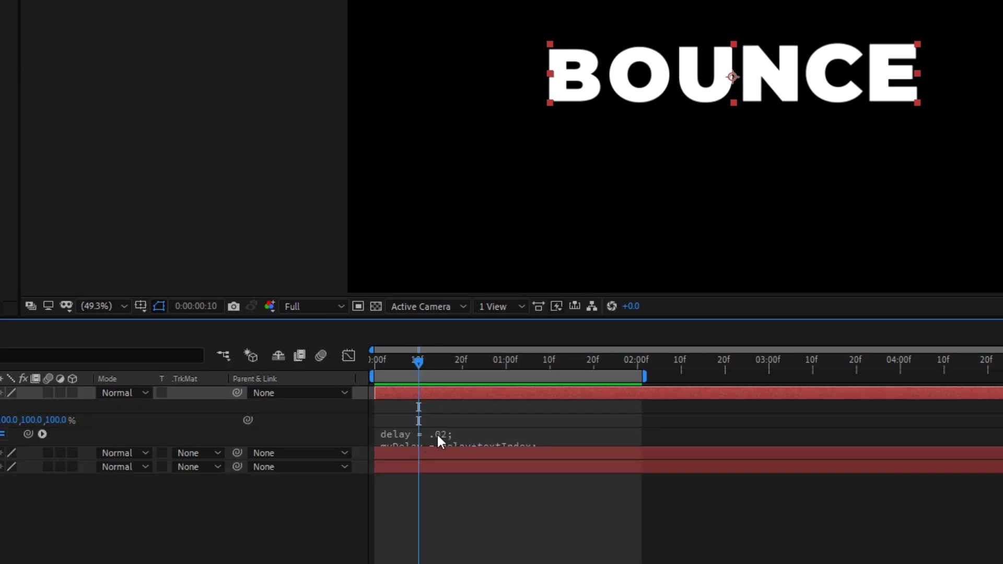
click(462, 436)
scroll(472, 483, down, 1)
scroll(472, 483, up, 1)
click(441, 445)
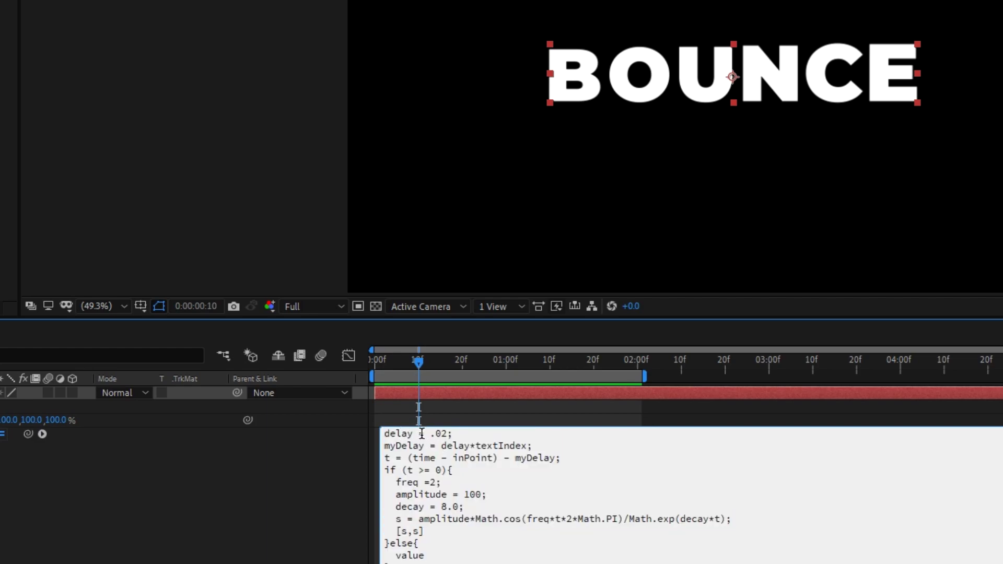
drag(445, 433, 377, 435)
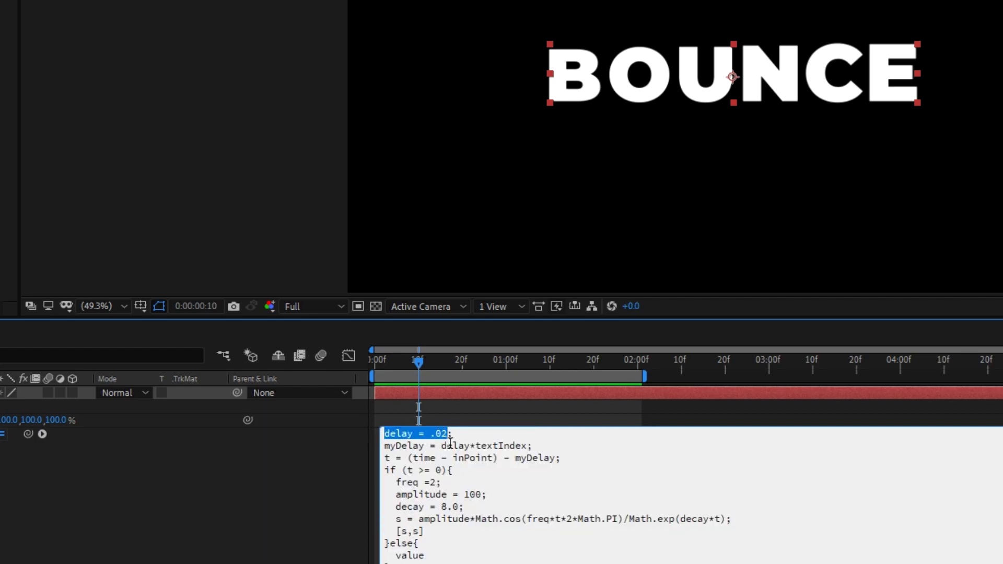
mouse_move(385, 505)
mouse_down()
mouse_move(402, 500)
mouse_move(395, 494)
mouse_up()
mouse_move(464, 507)
mouse_down()
mouse_move(414, 507)
mouse_move(395, 482)
mouse_up()
drag(470, 519, 396, 489)
drag(464, 507, 396, 482)
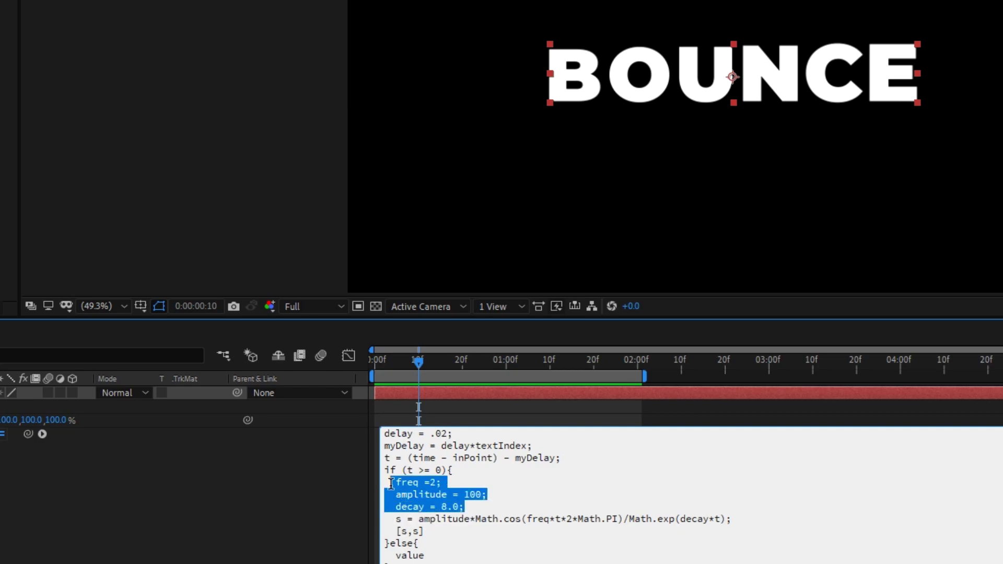
drag(452, 433, 396, 432)
click(448, 434)
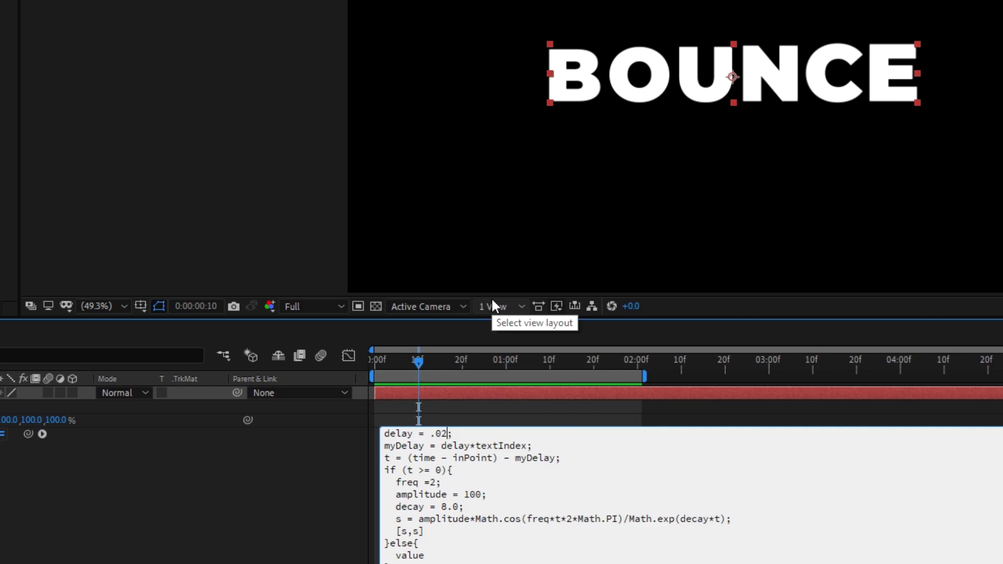
drag(419, 361, 375, 361)
key(space)
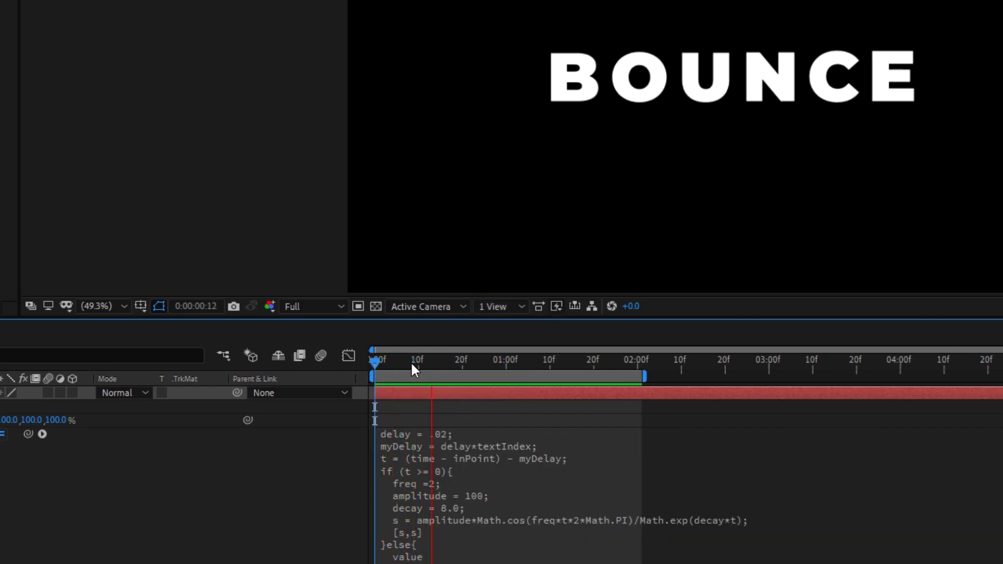
- Change the expression's delay from .02 to .09 and preview the more staggered pop-in
click(418, 361)
double_click(443, 434)
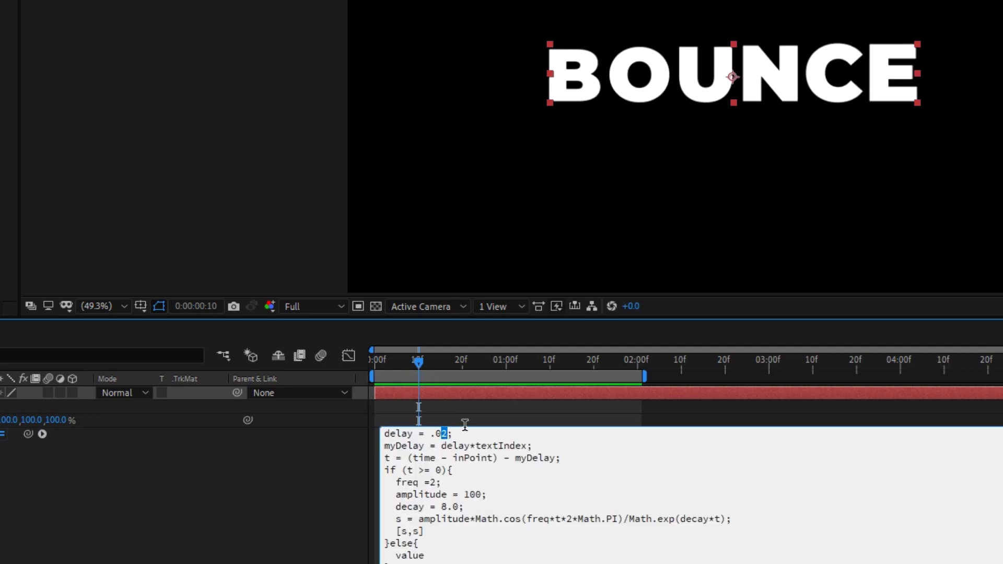
text(9)
click(465, 425)
key(space)
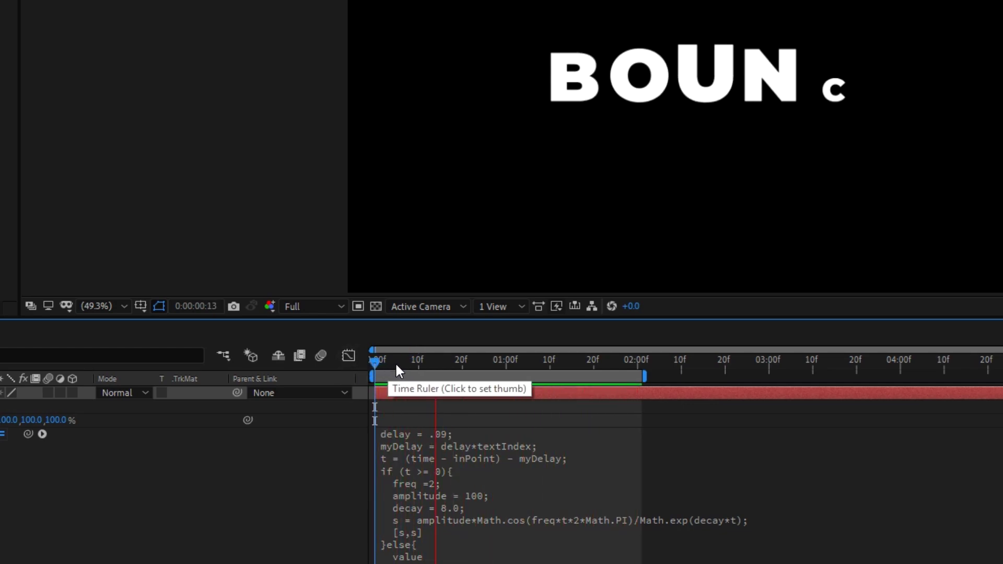
key(space)
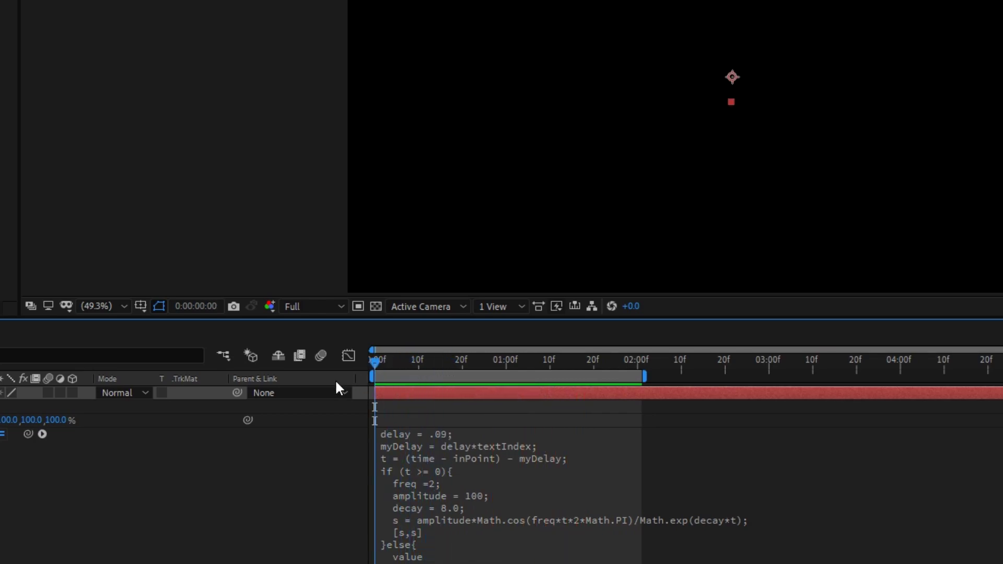
- Check frames 14, 17 and 6, then select the decay value 8 in the expression
click(449, 434)
click(437, 375)
click(461, 444)
click(470, 496)
click(452, 367)
key(space)
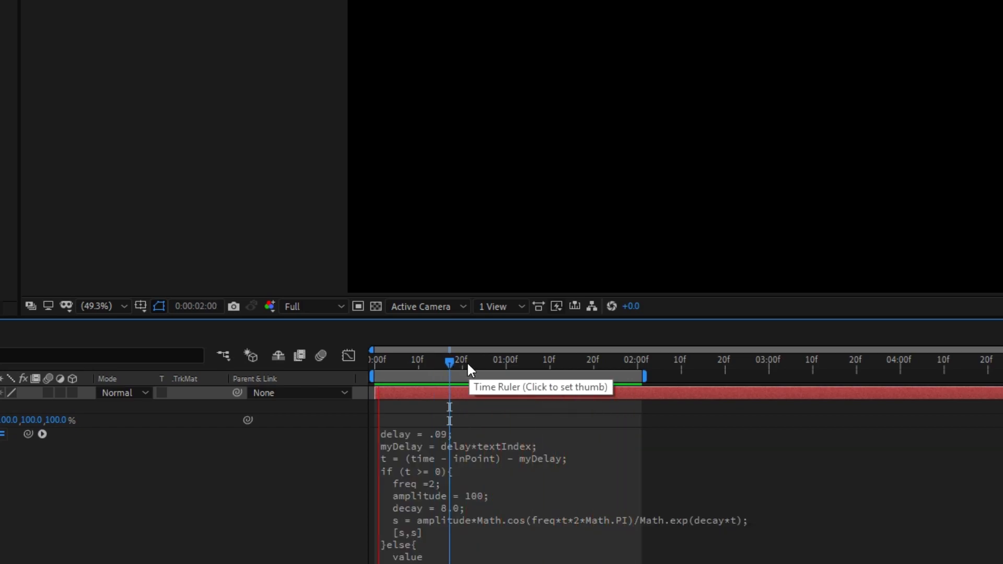
drag(459, 365, 407, 371)
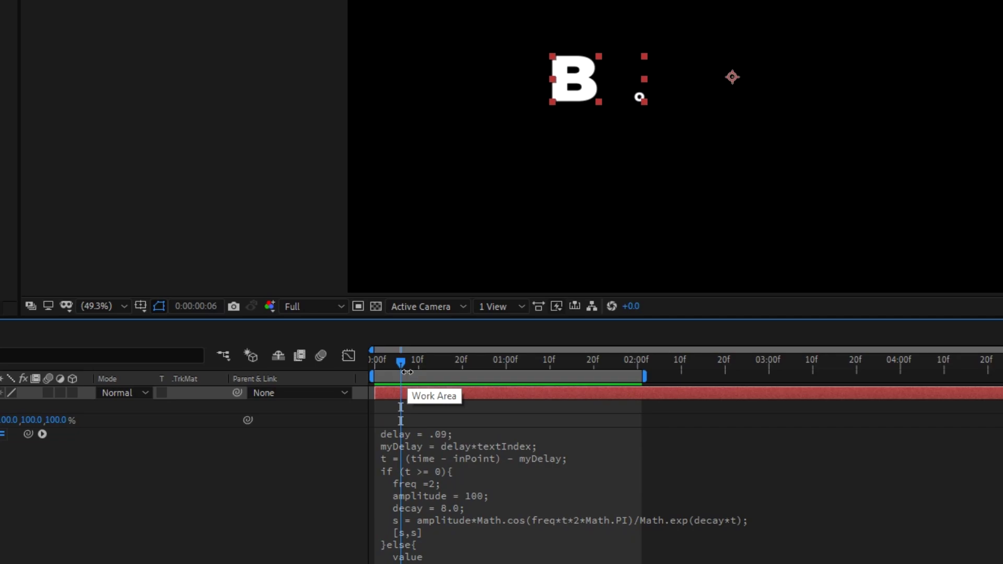
click(437, 492)
click(440, 493)
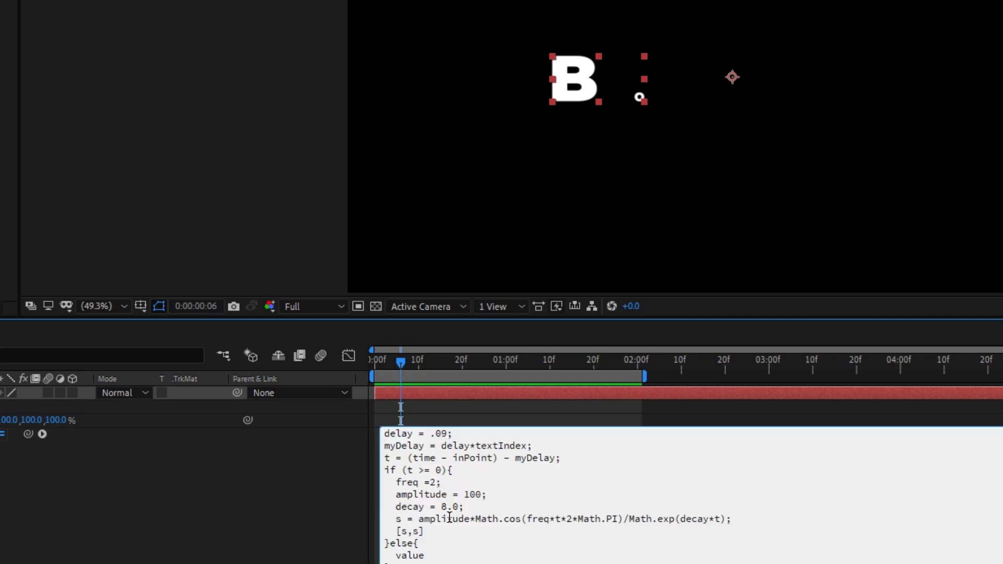
drag(447, 506, 441, 506)
- Try decay values 15 and then 3 in the expression, previewing each
text(15)
click(412, 370)
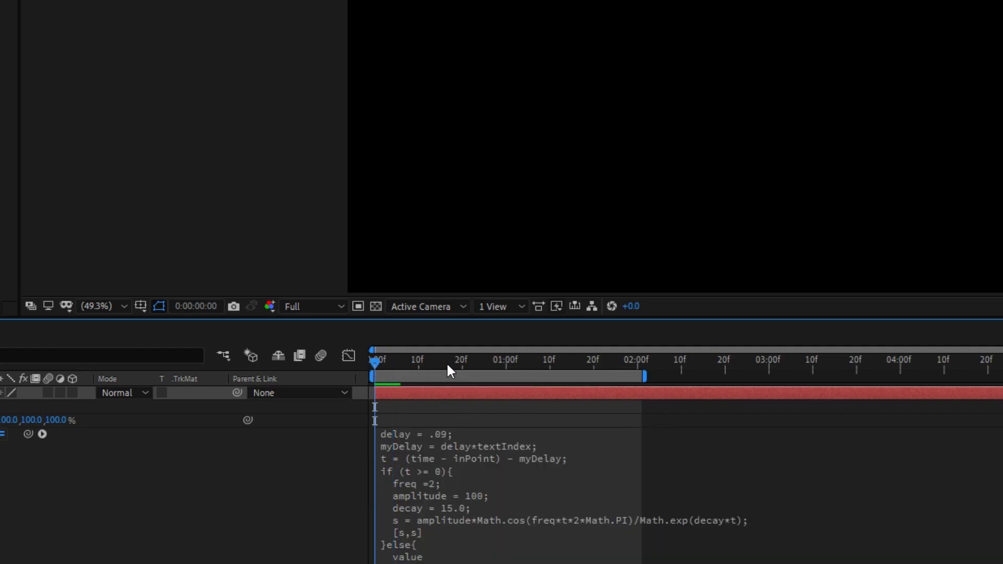
key(space)
key(space)
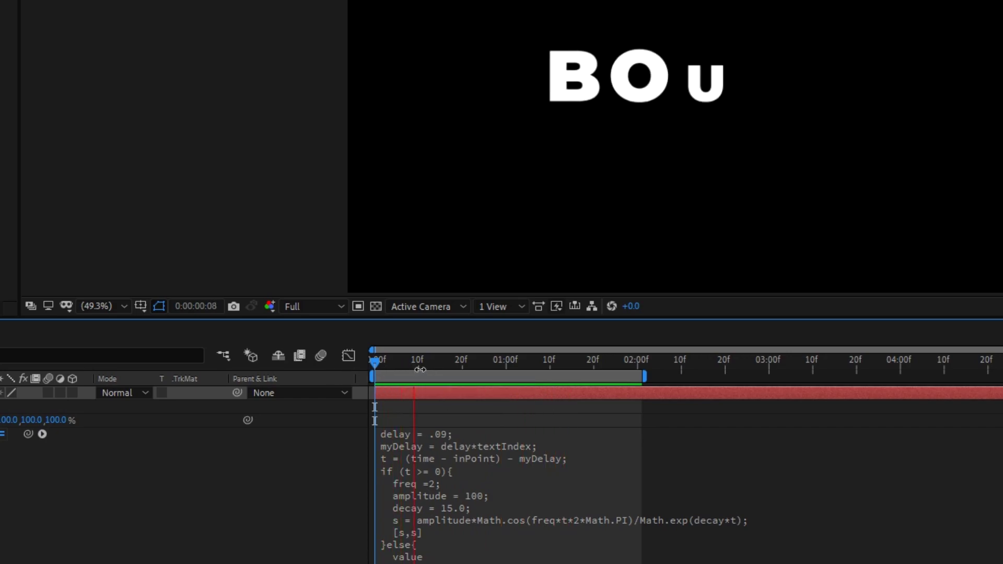
click(464, 482)
double_click(452, 507)
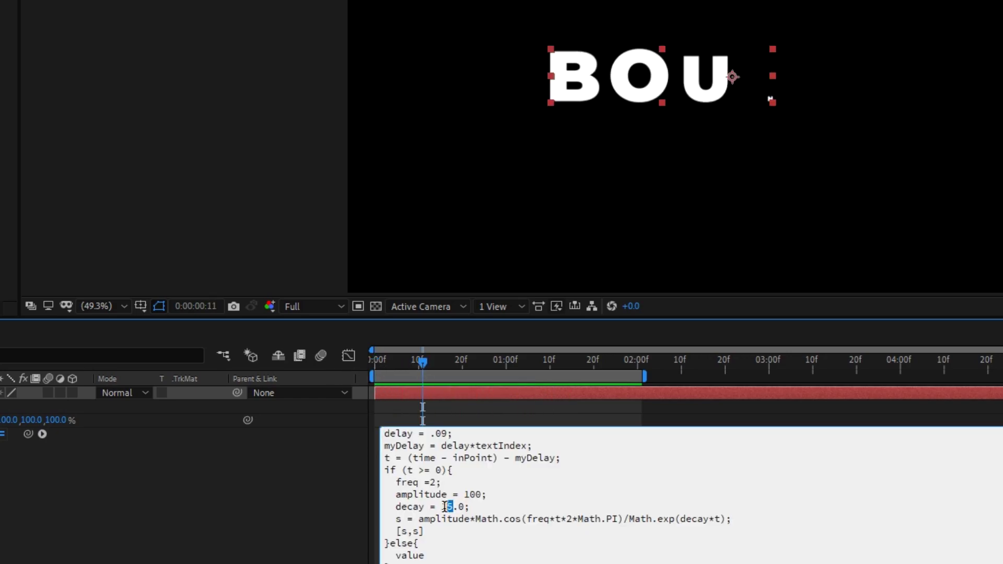
text(3)
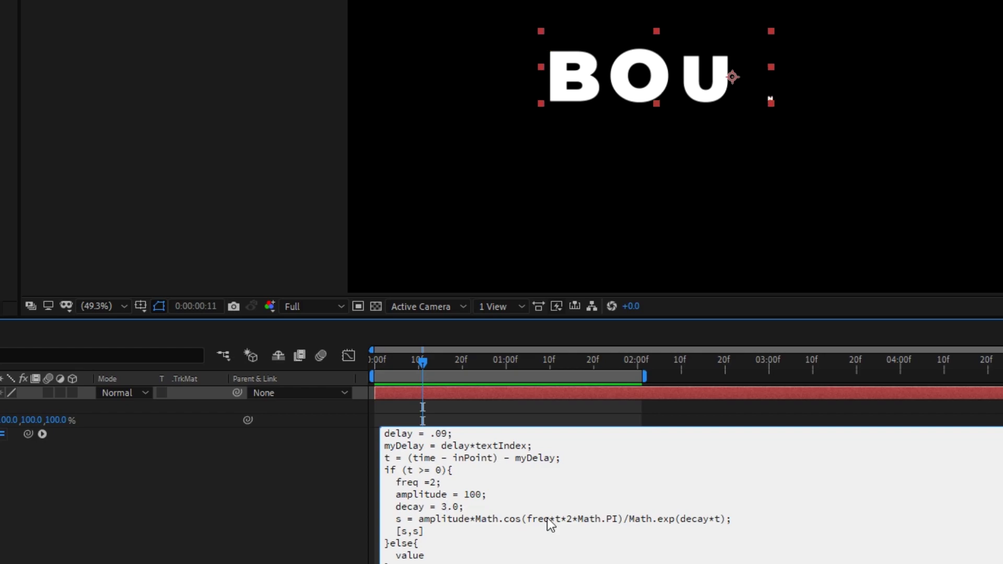
click(328, 393)
key(space)
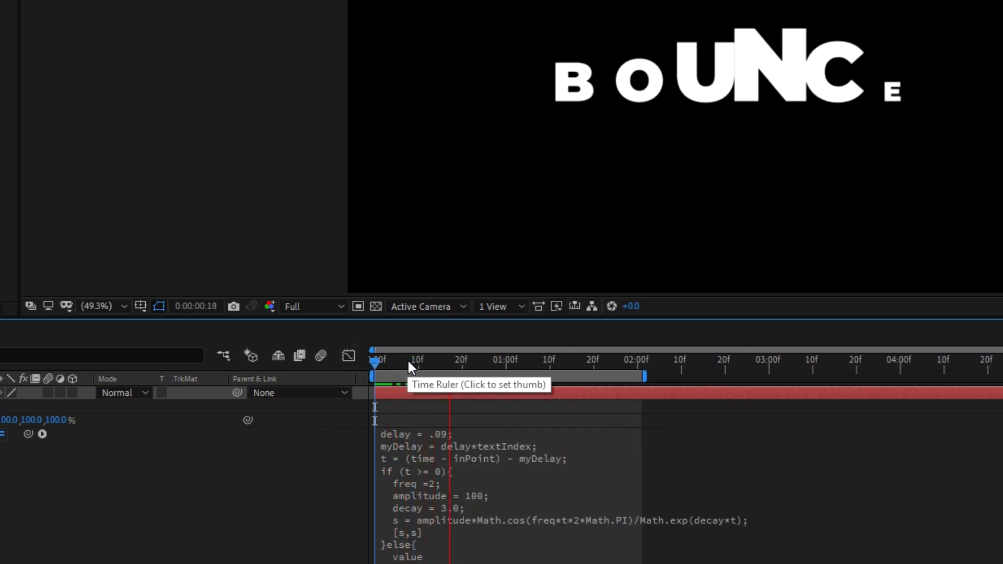
click(444, 360)
- Keep decay at 8.0, raise amplitude from 100 to 150, and preview the bigger overshoot
click(447, 507)
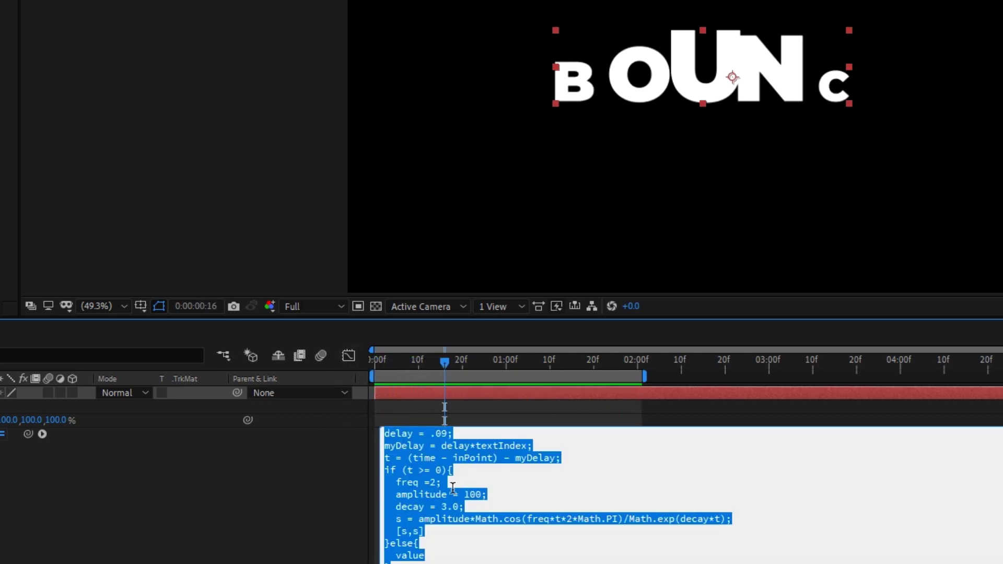
click(442, 507)
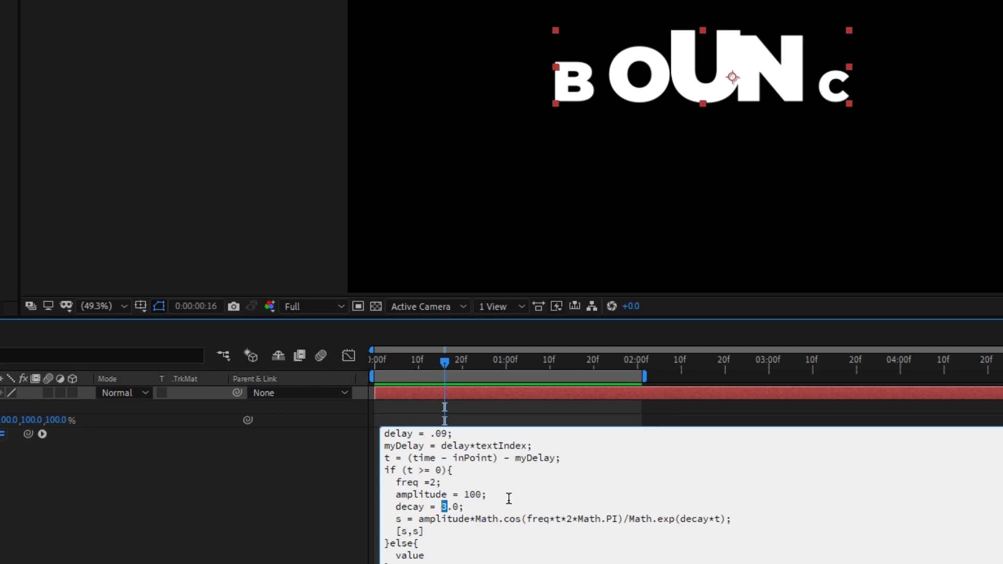
text(8)
drag(480, 488, 473, 490)
text(5)
key(KP_Enter)
key(space)
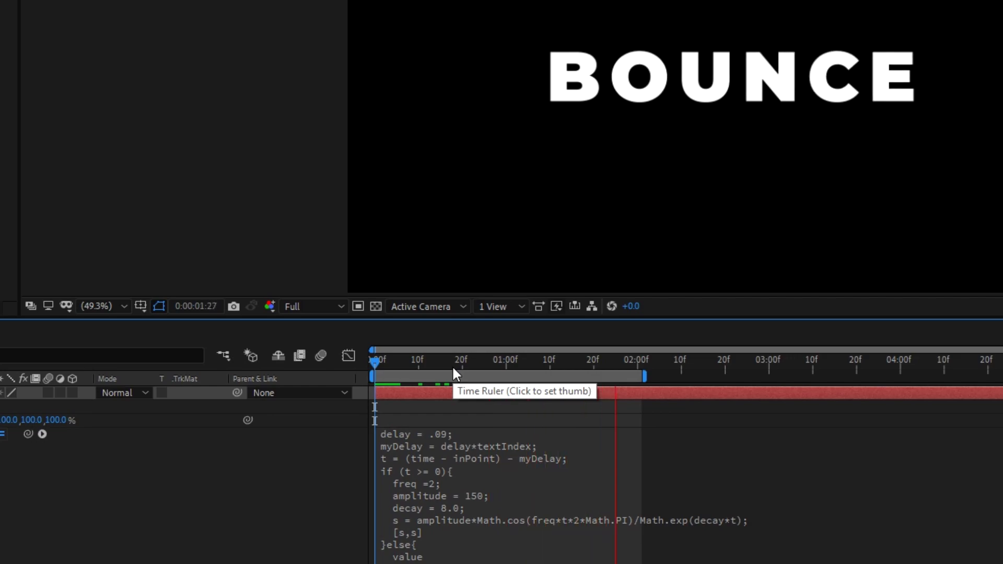
click(434, 360)
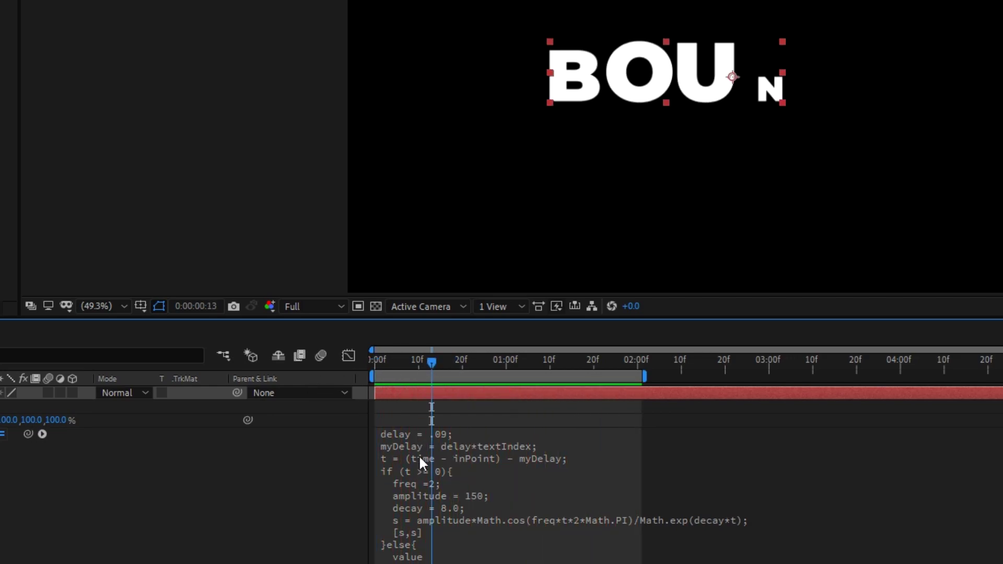
click(418, 455)
click(436, 481)
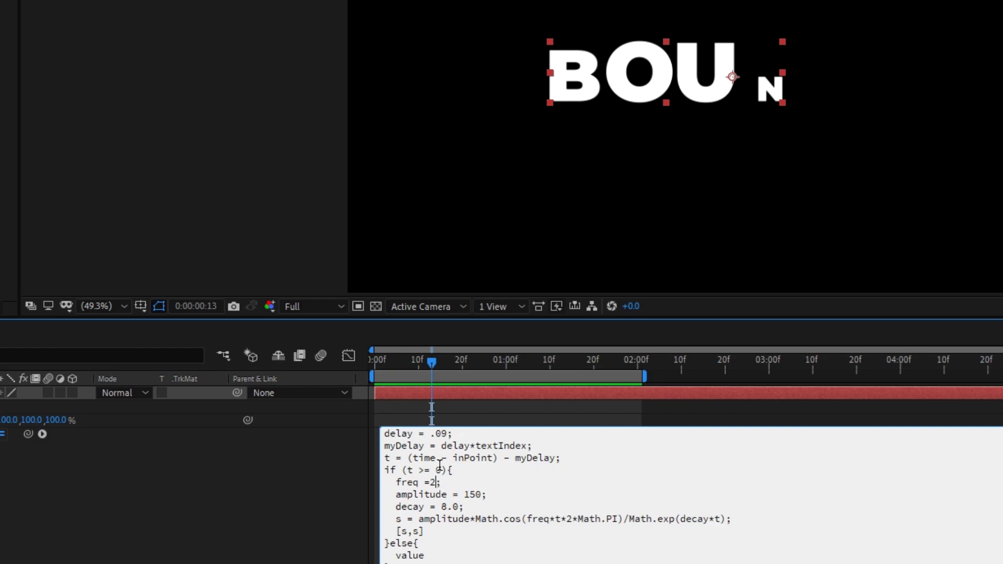
- Set the expression's freq to 10 and preview it from the start
key(BackSpace)
text(10)
key(KP_Enter)
drag(432, 361, 381, 368)
key(space)
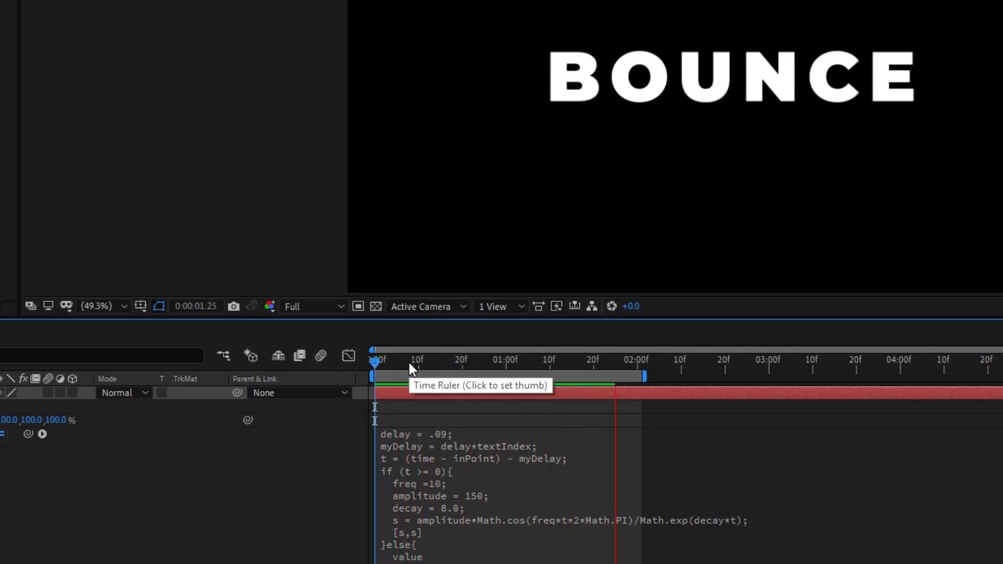
click(421, 360)
- Change freq to 5 and replay the bounce preview from the start
click(435, 468)
click(440, 481)
text(5)
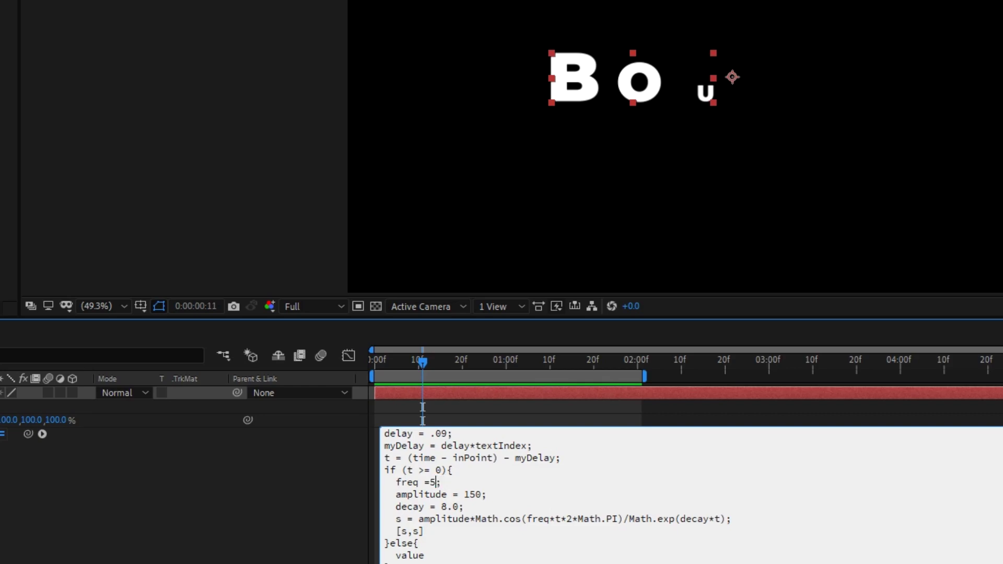
key(KP_Enter)
key(Home)
key(space)
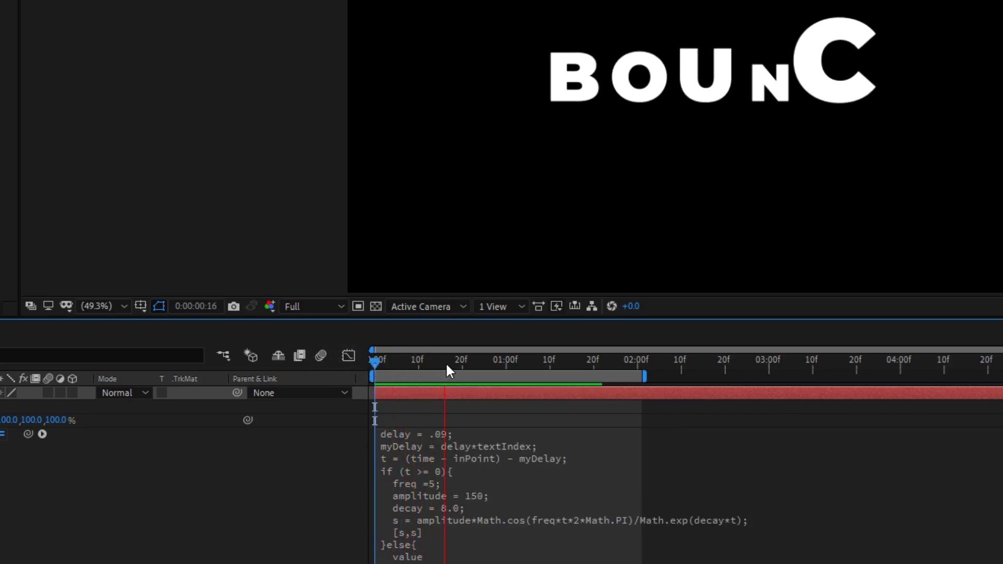
key(space)
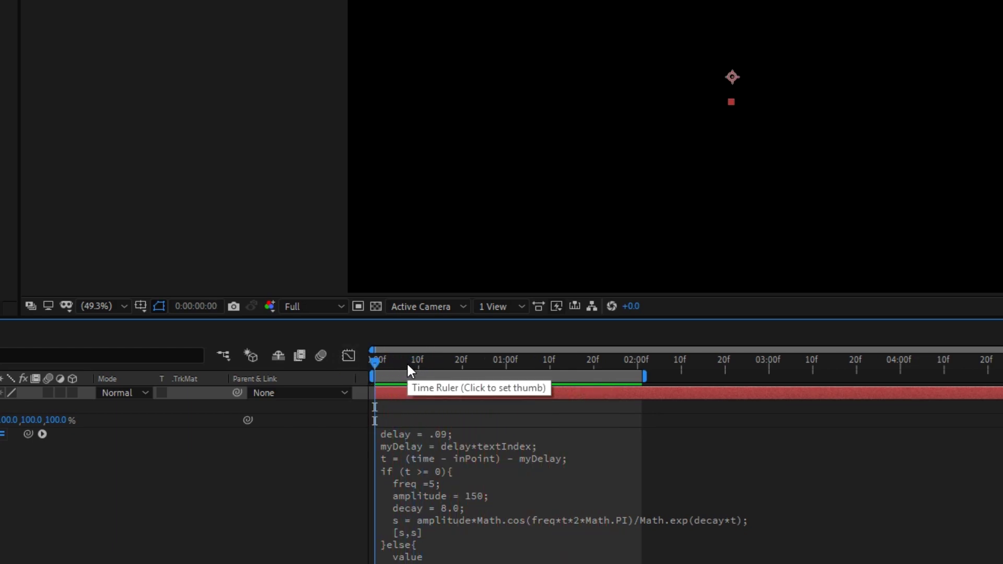
key(space)
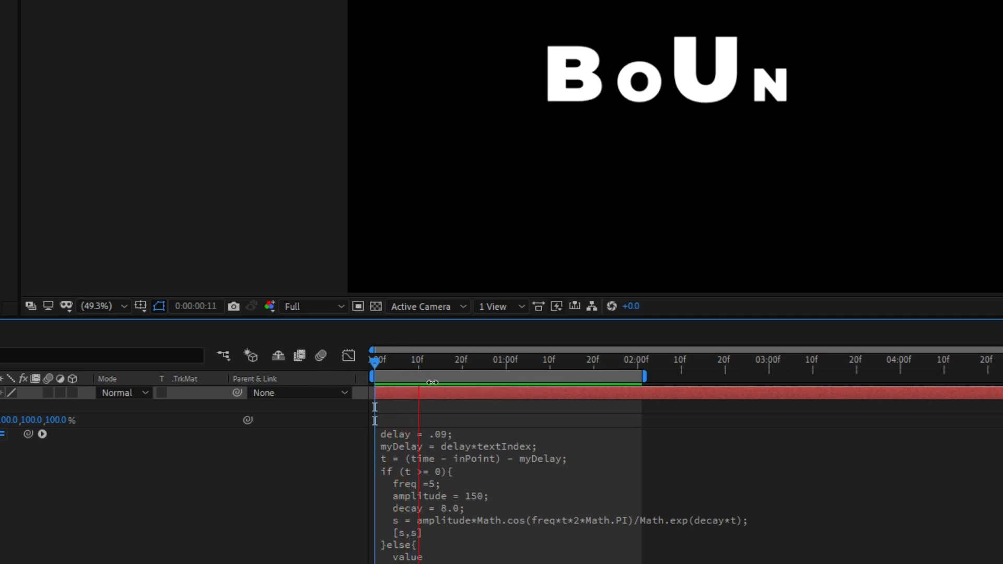
click(434, 480)
- Set freq back to 2, amplitude to 100 and delay to .01
click(435, 479)
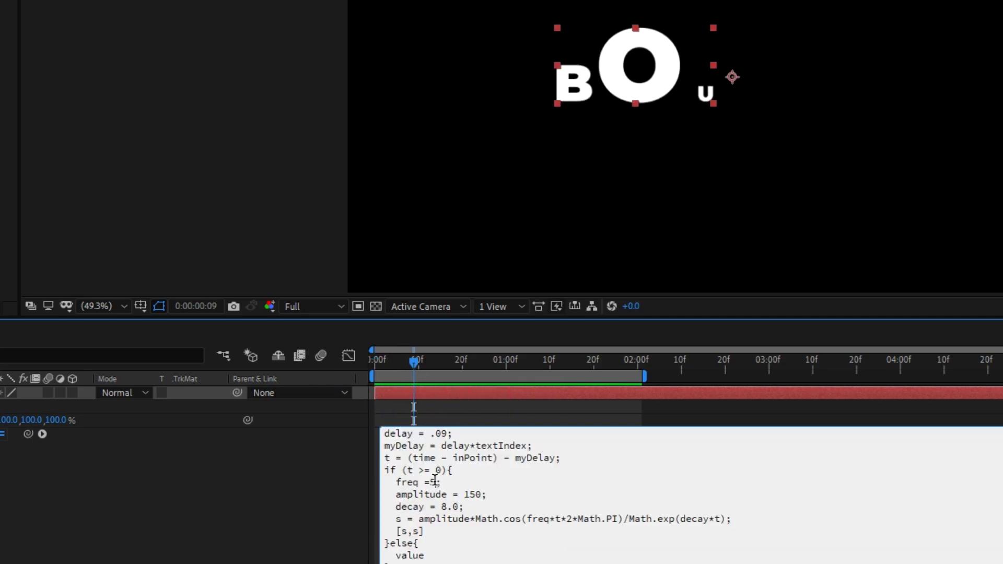
key(BackSpace)
text(2)
drag(486, 481, 462, 506)
click(482, 491)
text(1)
click(384, 401)
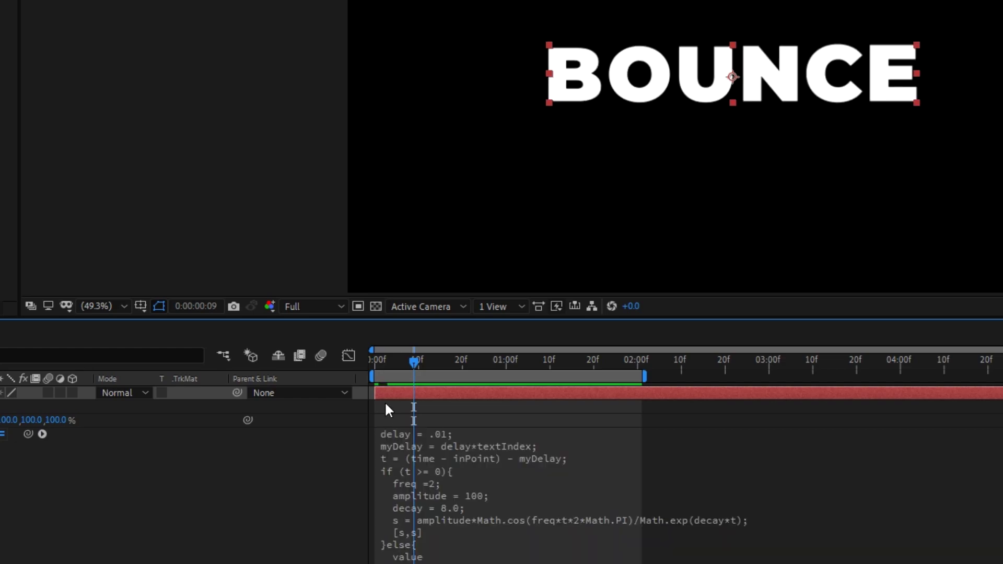
- Change the delay from .01 to .09 and preview the staggered letter pop-in
key(Home)
key(space)
click(453, 367)
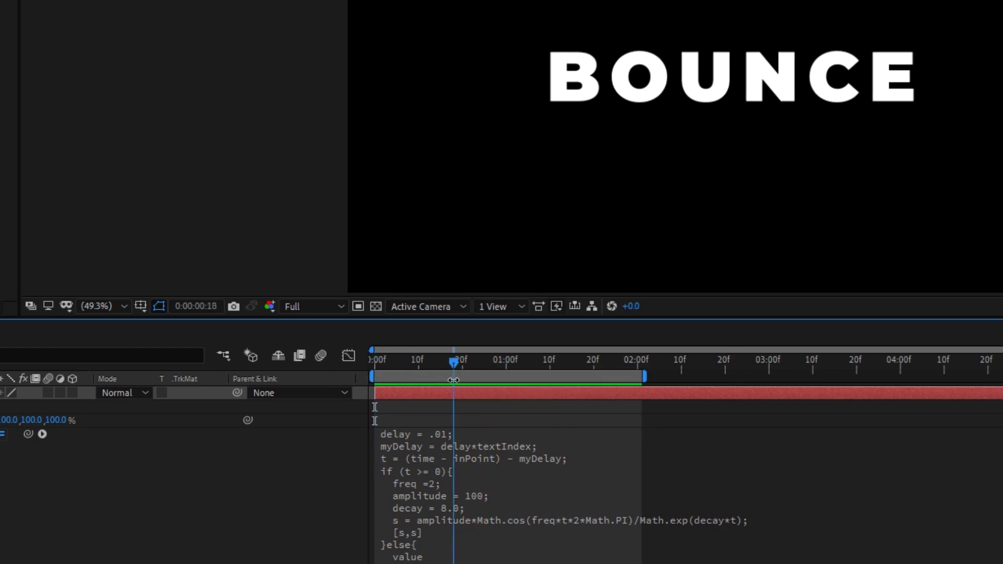
click(449, 433)
click(449, 433)
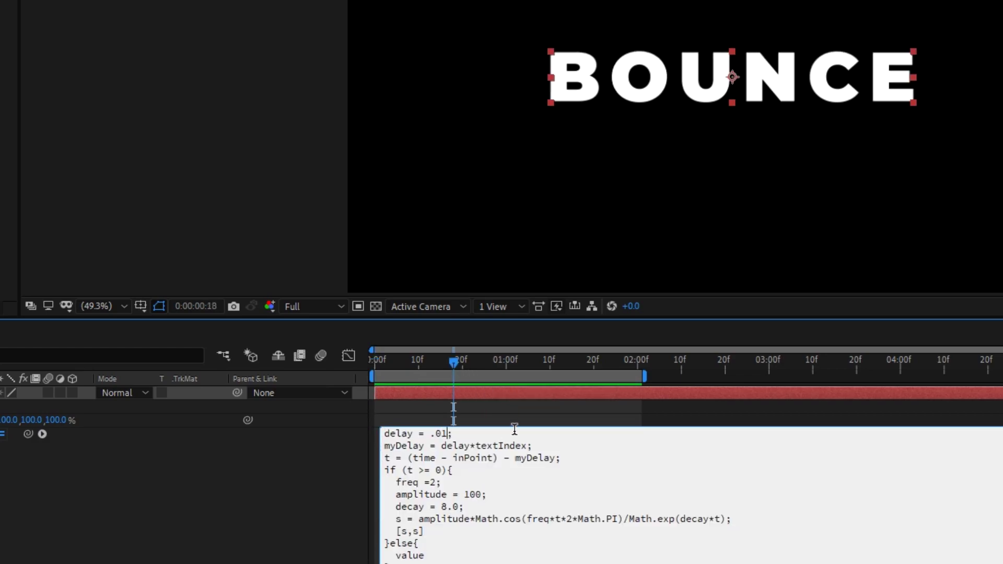
text(9)
click(419, 343)
key(space)
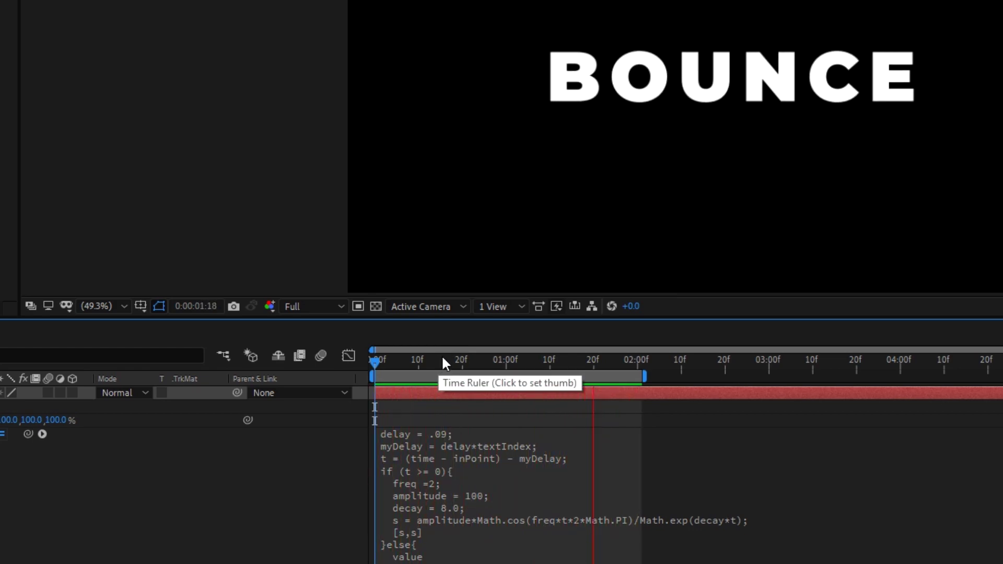
key(space)
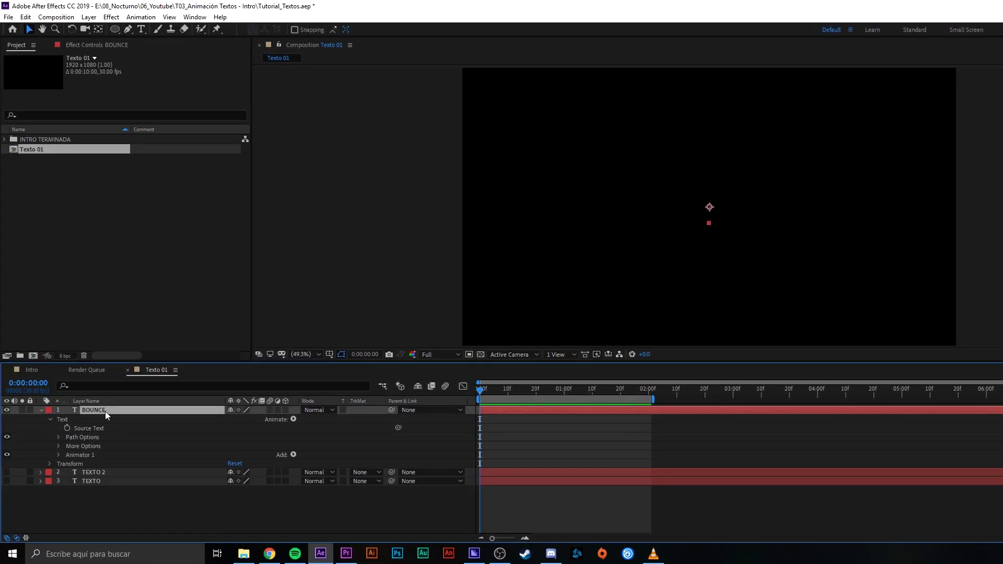
- Duplicate BOUNCE as BOUNCE 2 and delete its Animator 1
key(ctrl+d)
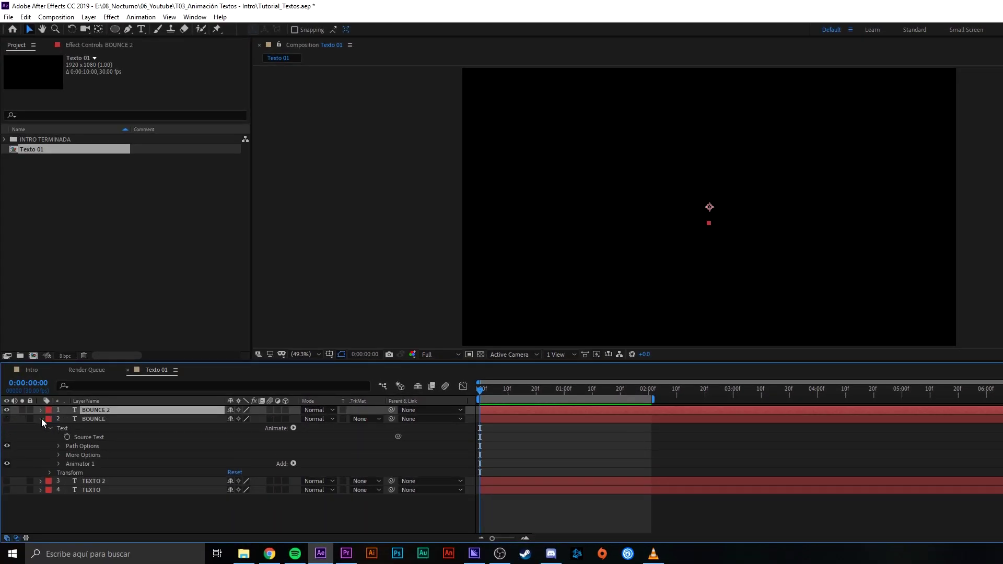
click(41, 419)
click(41, 410)
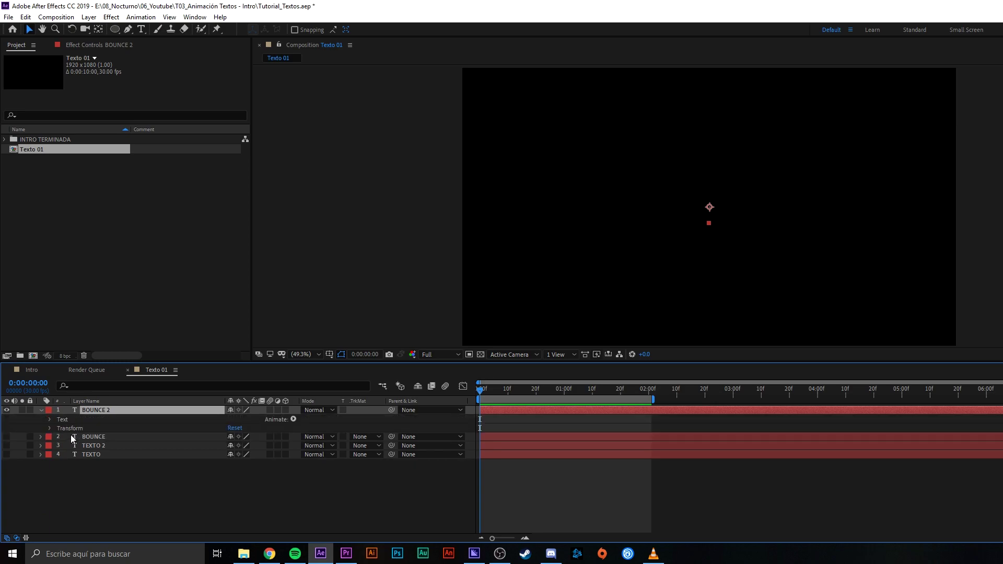
click(50, 419)
click(83, 452)
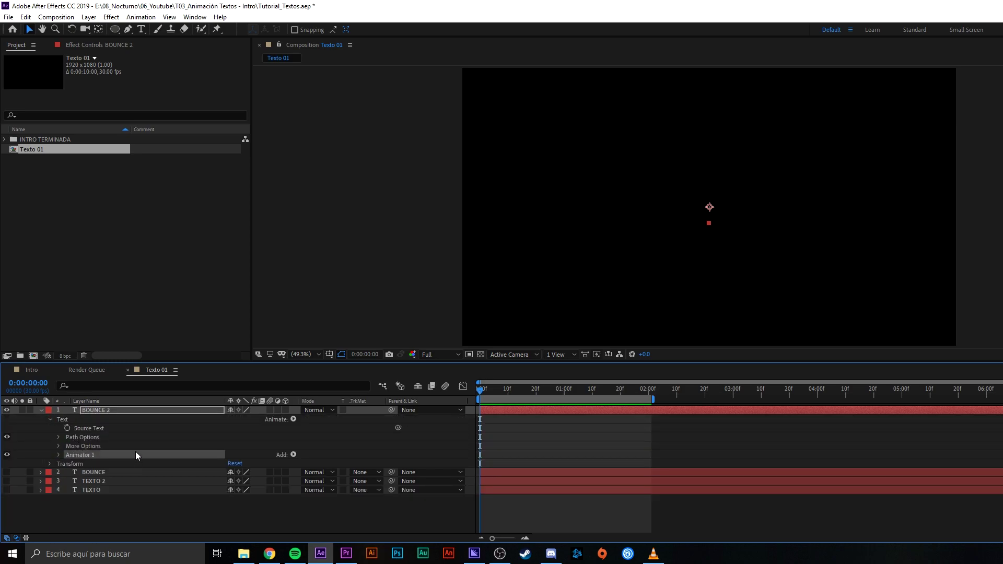
key(Delete)
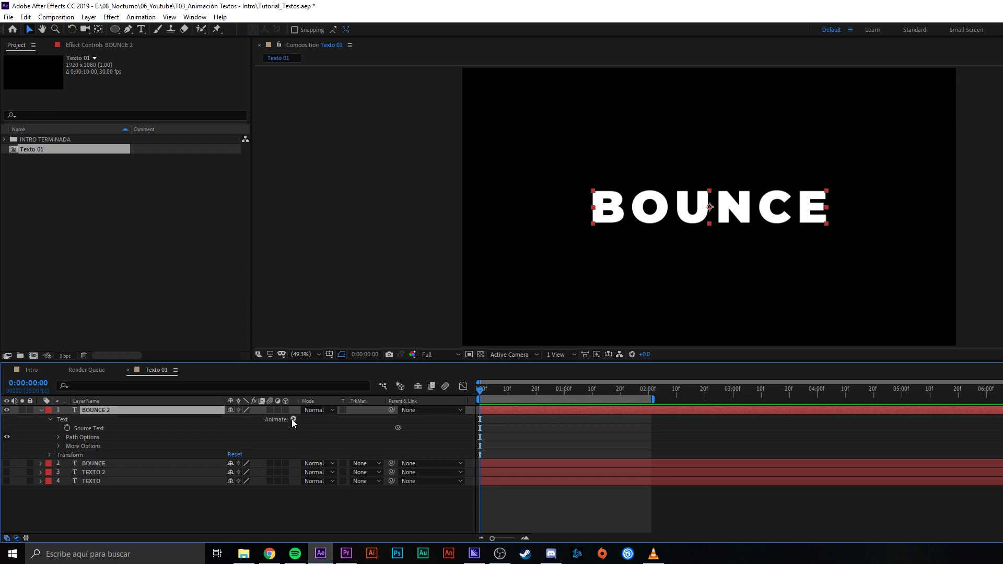
- Add a Position text animator to BOUNCE 2 with Position 342,0
click(293, 420)
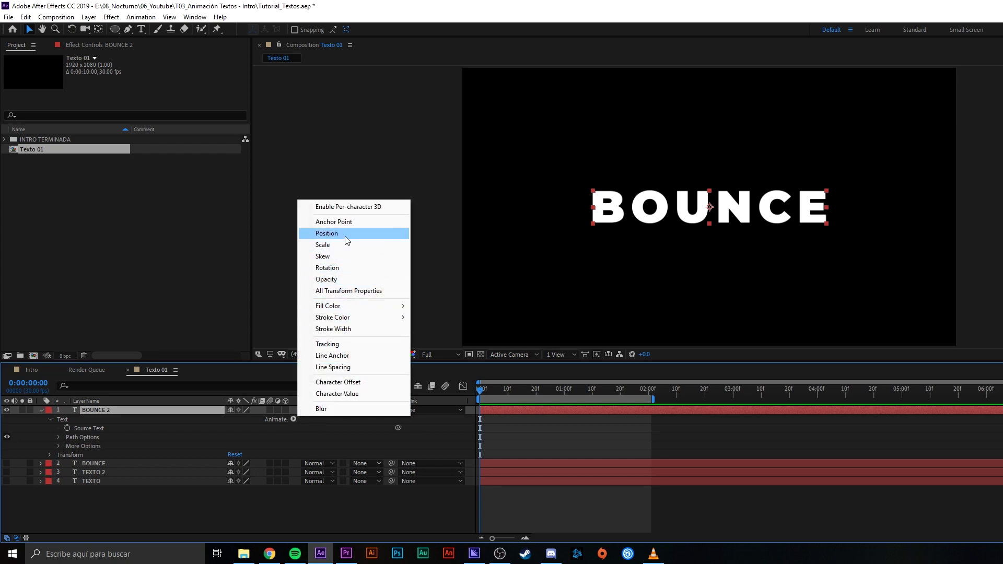
click(346, 235)
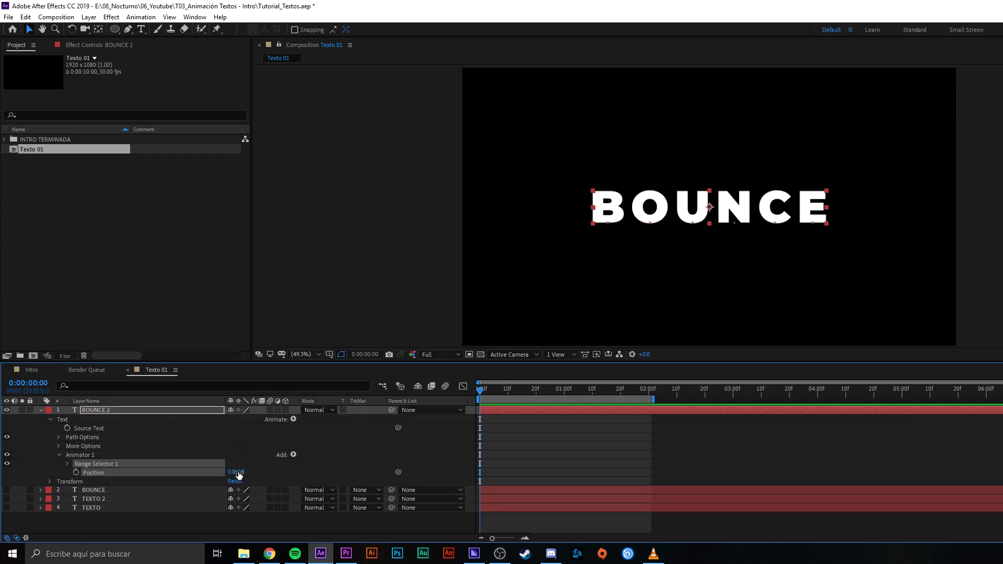
drag(233, 472, 398, 470)
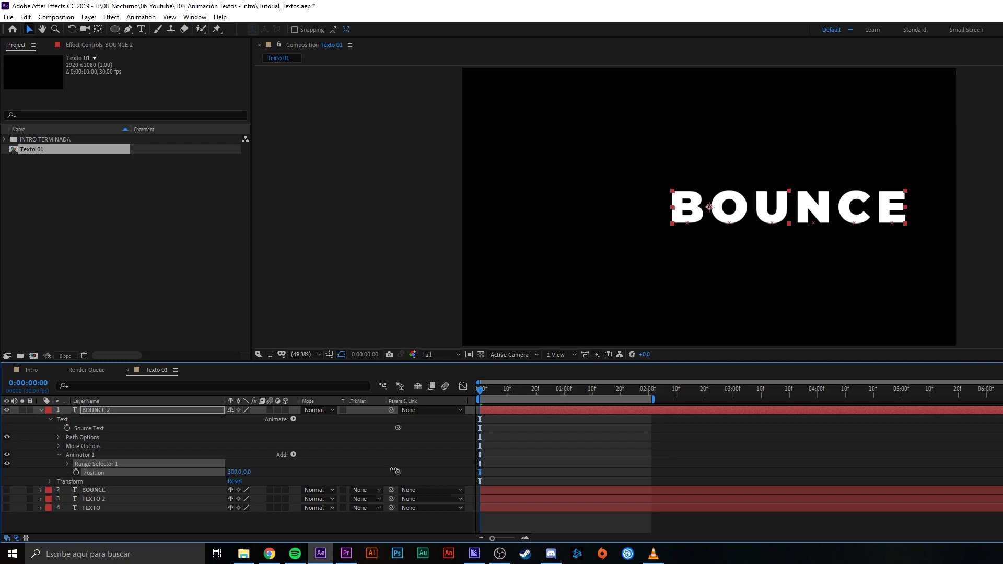
drag(398, 471, 407, 471)
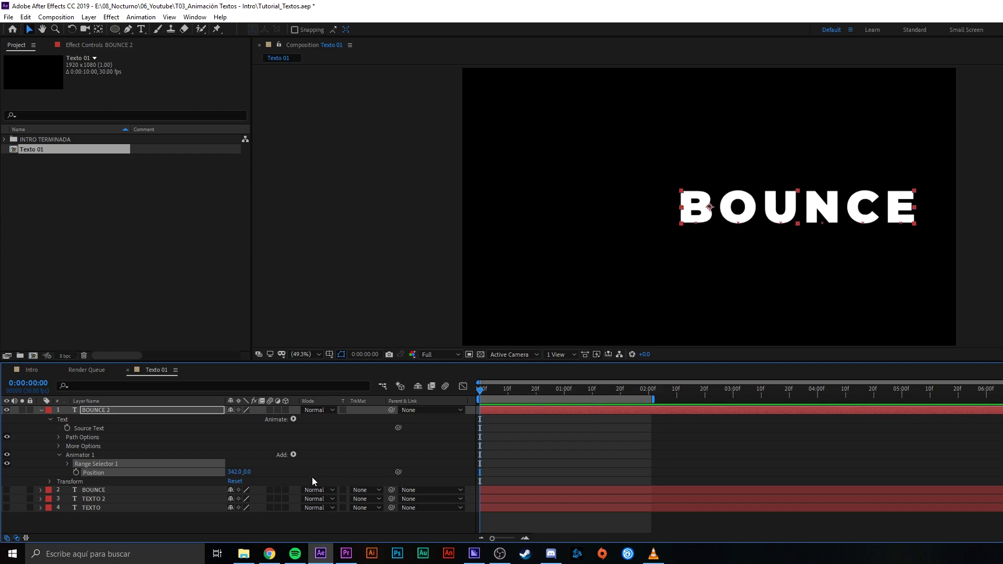
click(159, 455)
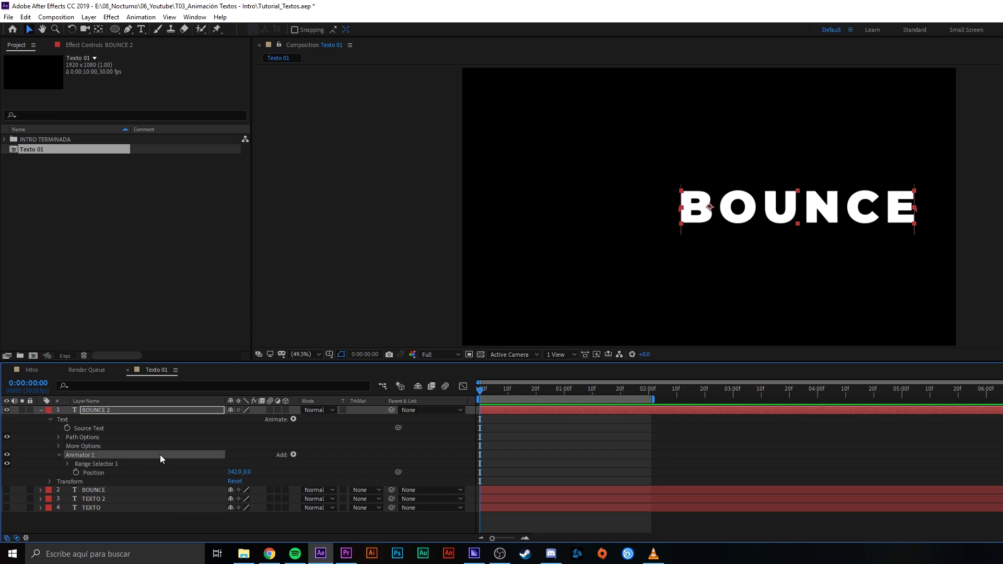
- Add an Expression Selector to BOUNCE 2's Animator 1
click(293, 454)
mouse_move(316, 478)
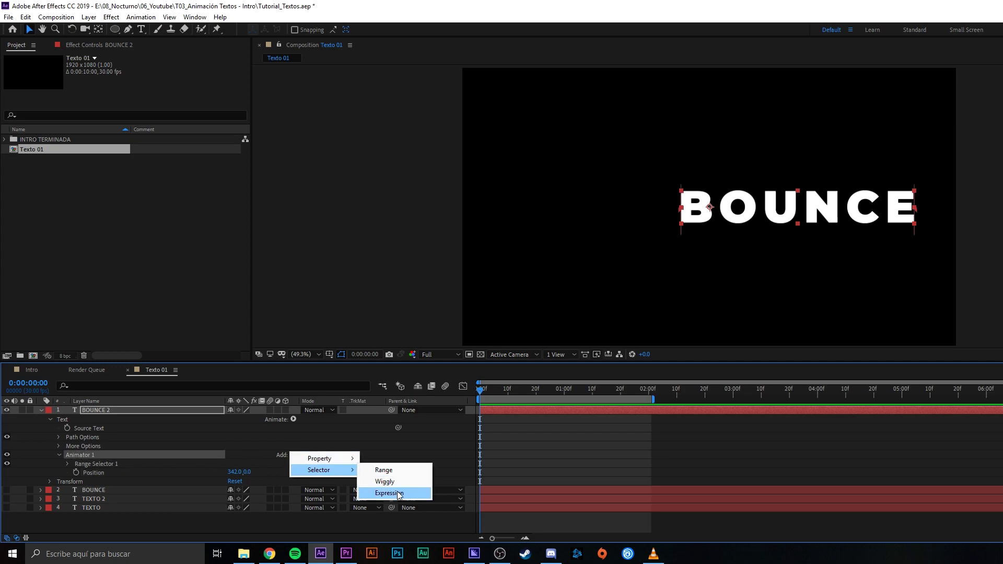
click(374, 490)
click(67, 472)
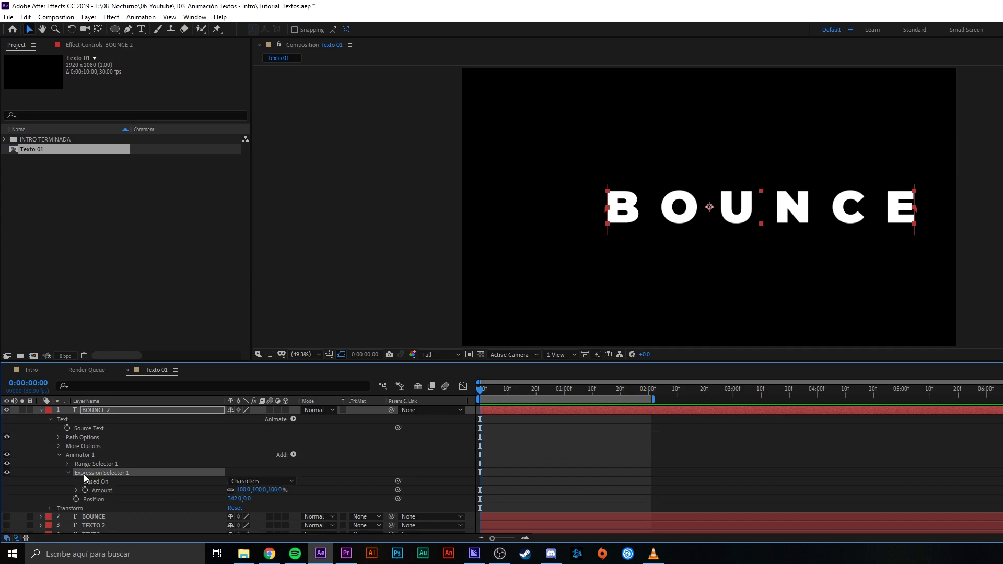
- Paste the bounce expression (delay .02) into the selector's Amount and preview the slide-in
scroll(109, 473, down, 1)
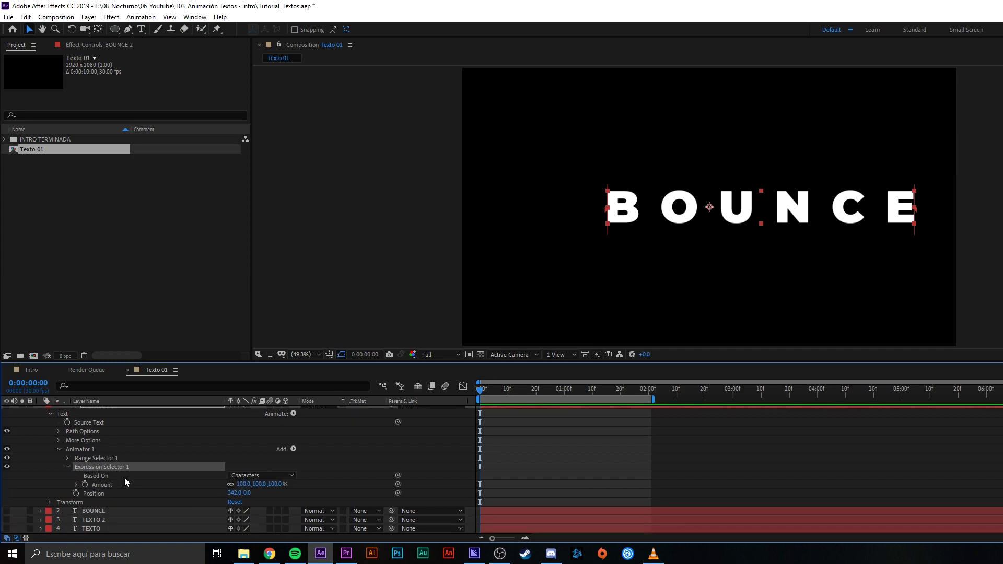
click(107, 484)
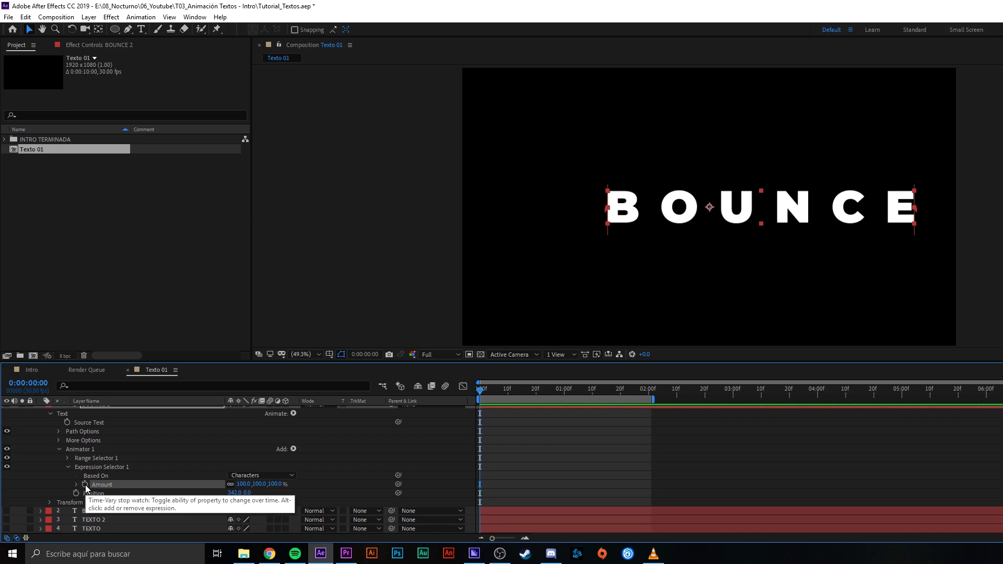
alt+click(85, 484)
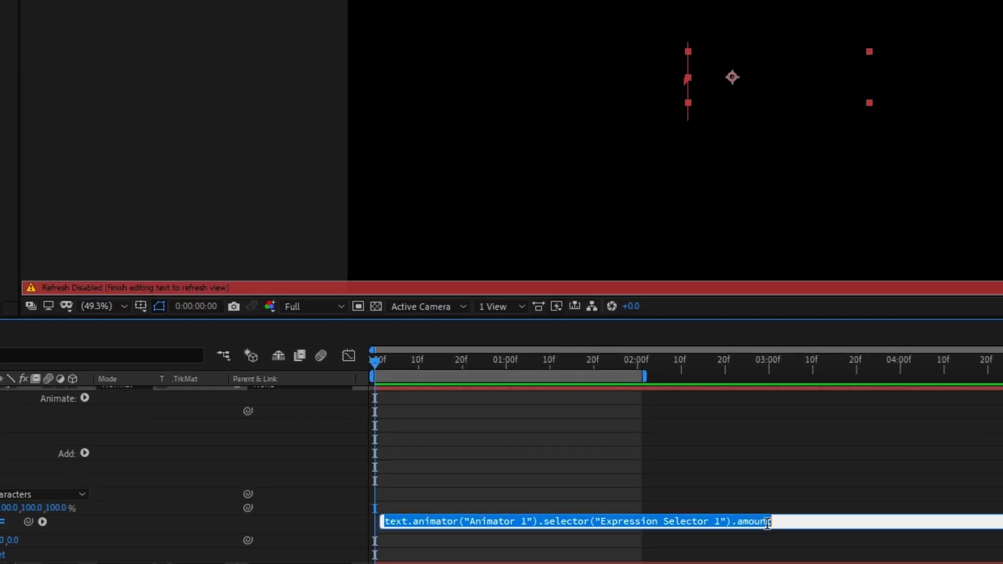
drag(767, 521, 384, 521)
key(ctrl+v)
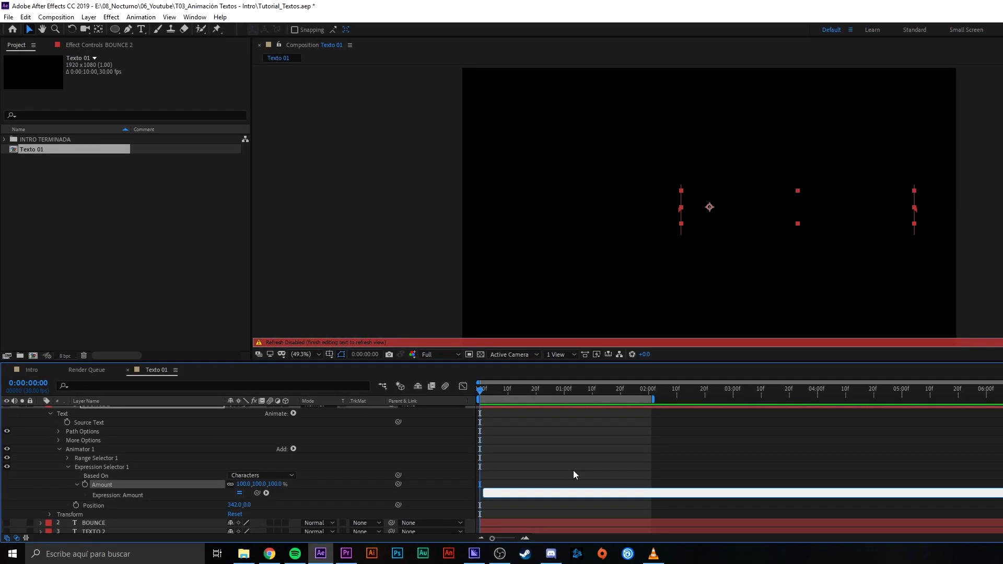
click(572, 470)
key(space)
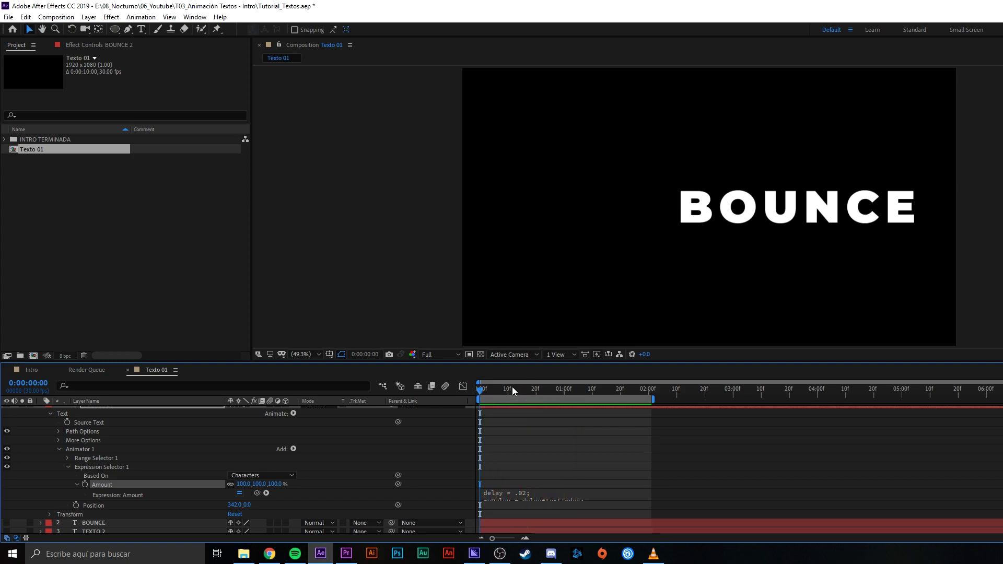
key(space)
scroll(283, 432, up, 1)
click(149, 411)
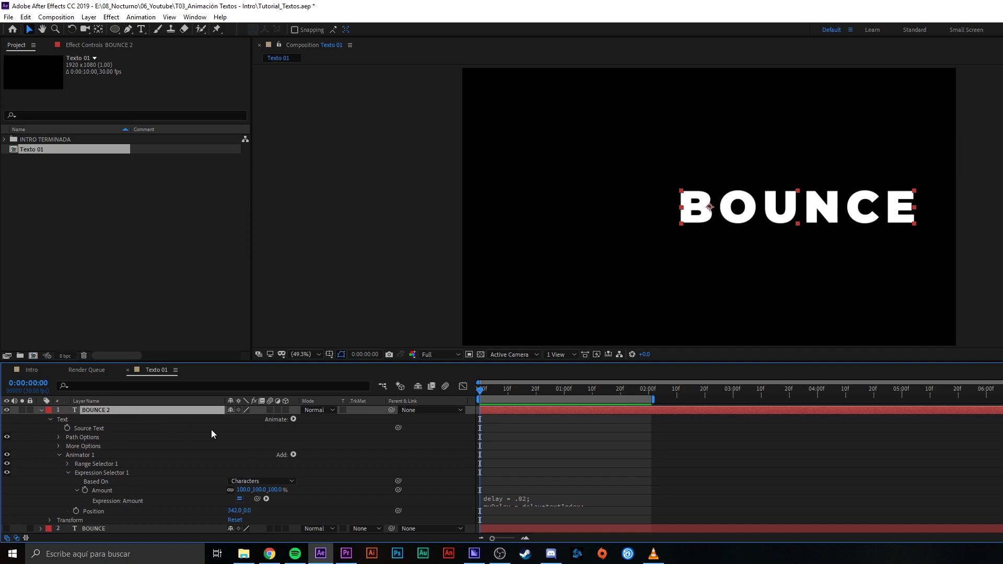
- Add a Scale property of 0% to BOUNCE 2's Animator 1
click(95, 454)
click(293, 454)
mouse_move(321, 460)
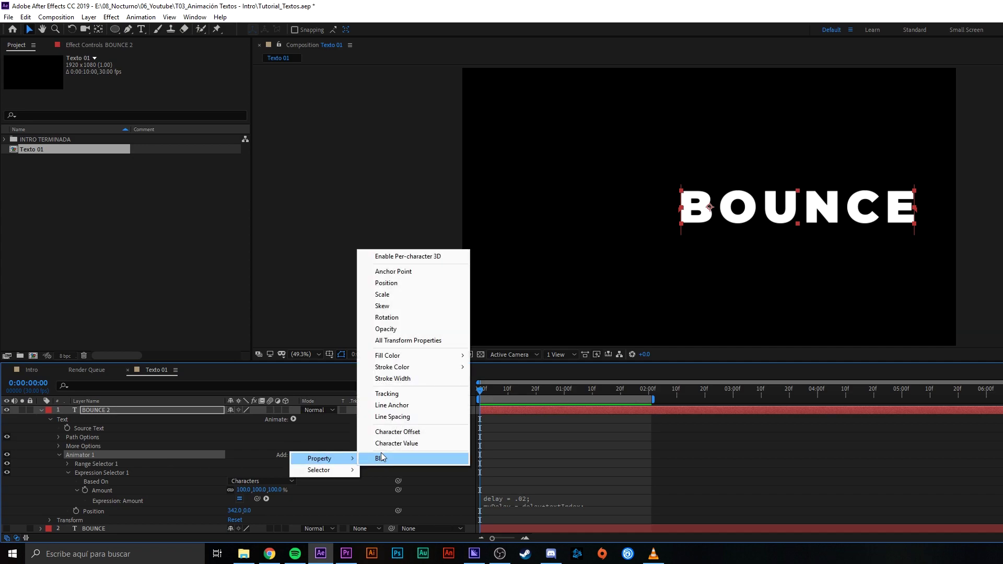
click(403, 294)
scroll(125, 501, down, 2)
click(244, 493)
click(248, 494)
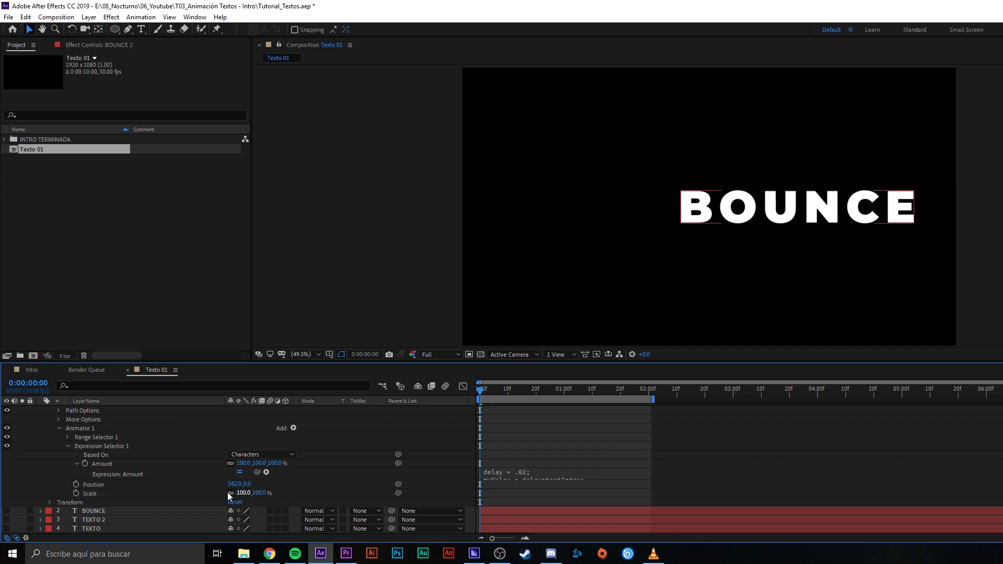
click(139, 488)
click(244, 492)
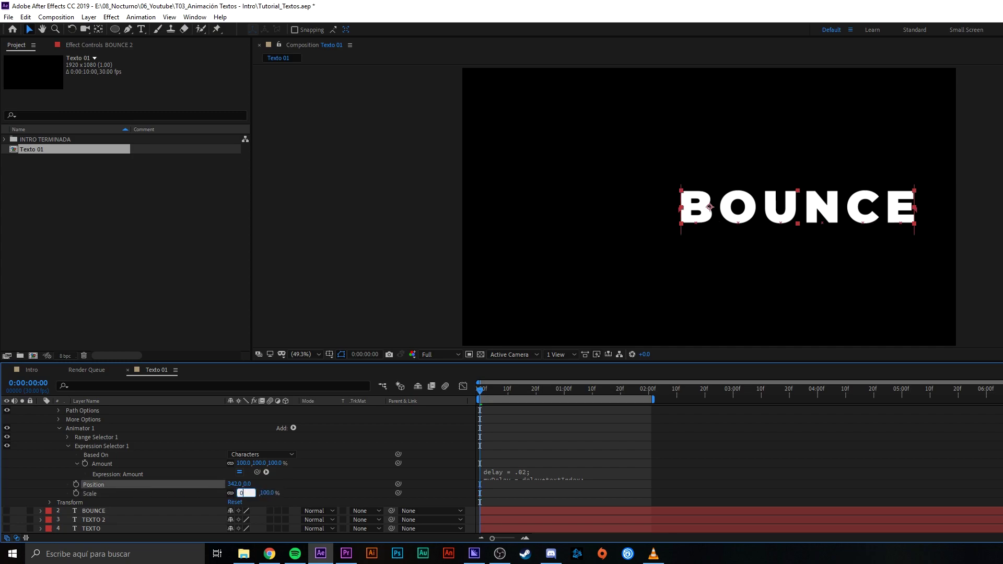
key(Return)
- Preview the slide-and-grow animation, collapse the layer properties, and scrub to the one-second mark
click(547, 429)
key(space)
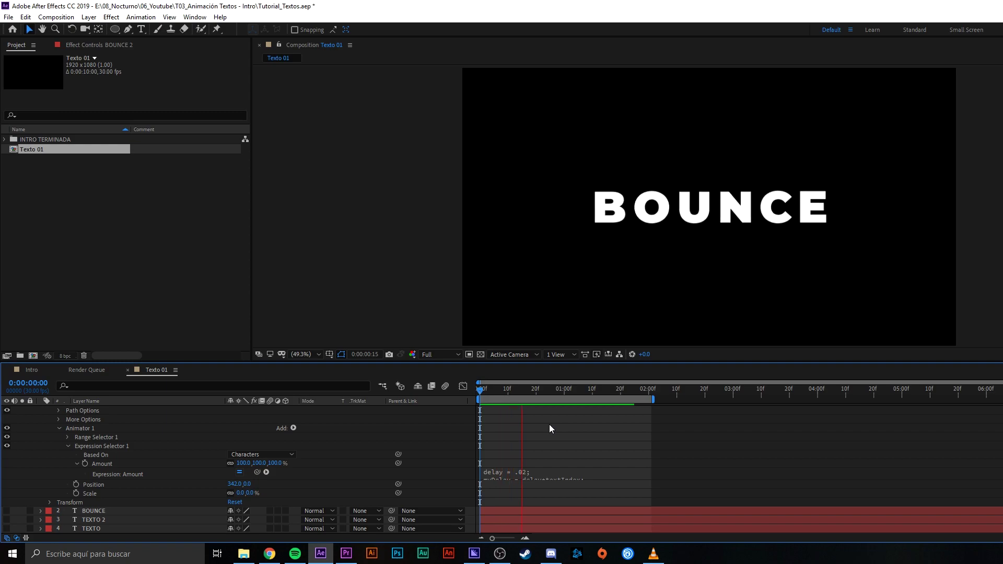
key(space)
key(space)
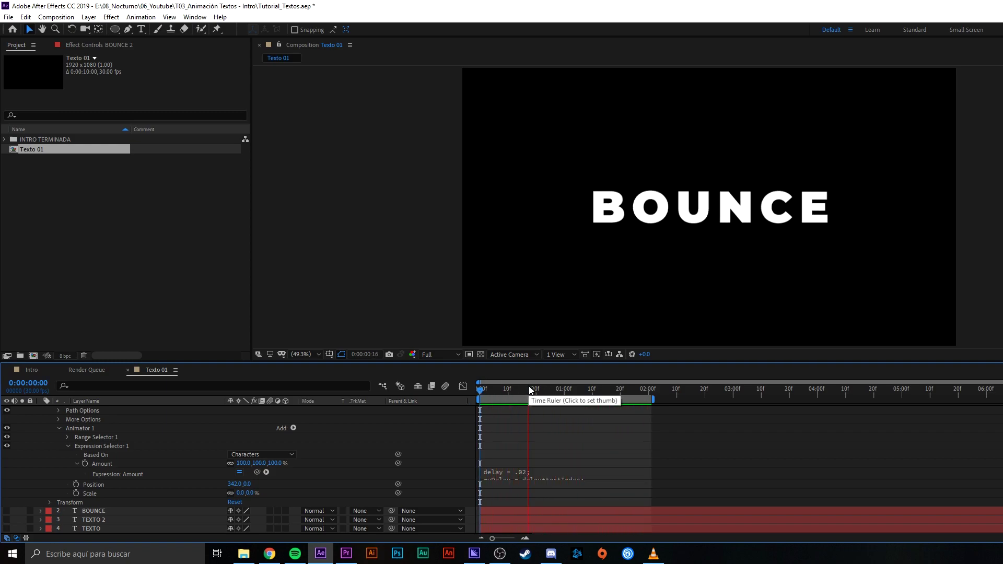
click(529, 391)
key(u)
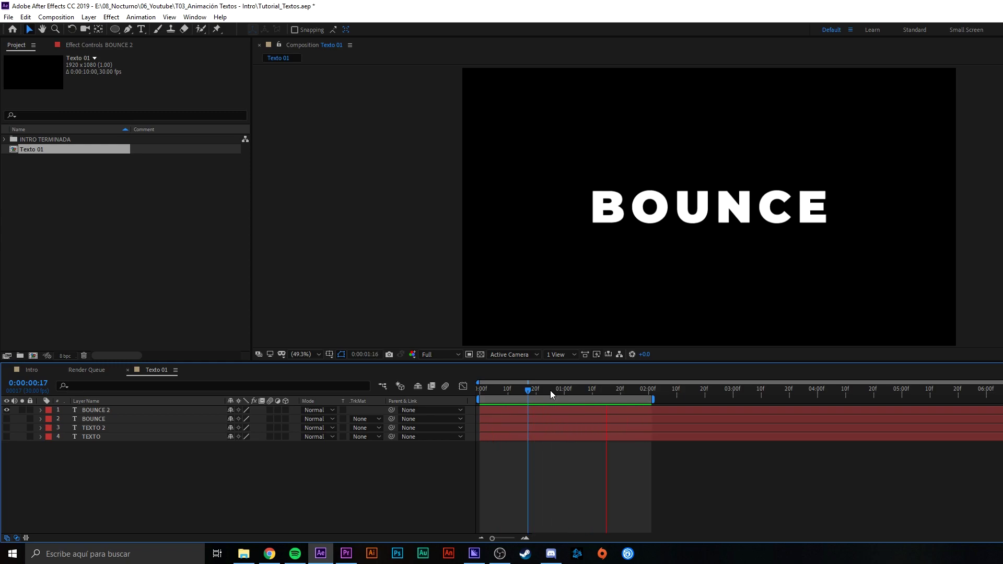
drag(562, 393, 564, 394)
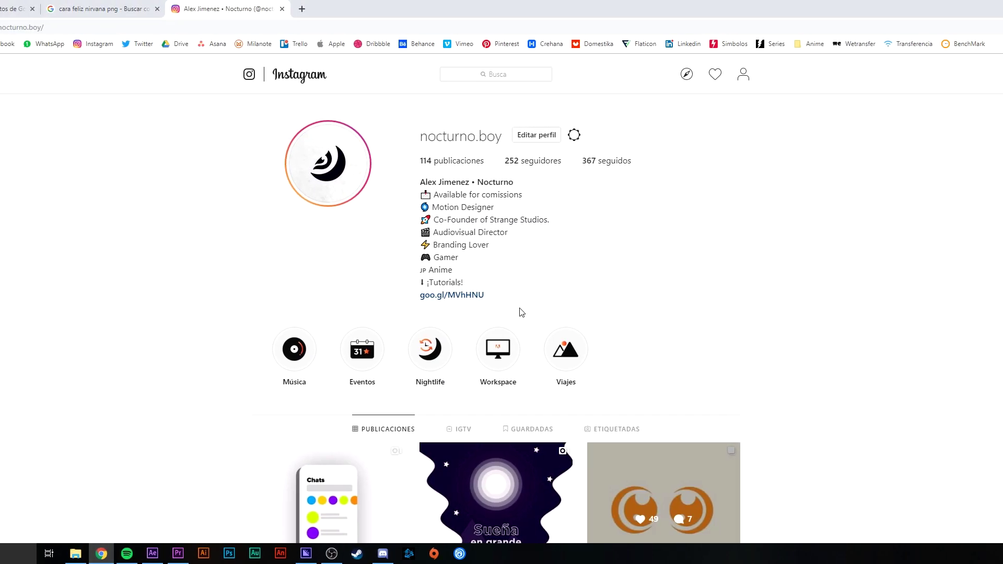
- Find the orange cartoon-face post in the Instagram profile grid, open it, and play its animation
scroll(521, 312, down, 1)
scroll(638, 311, down, 1)
scroll(737, 238, up, 2)
scroll(562, 219, down, 2)
scroll(636, 248, down, 1)
scroll(633, 254, up, 1)
click(652, 340)
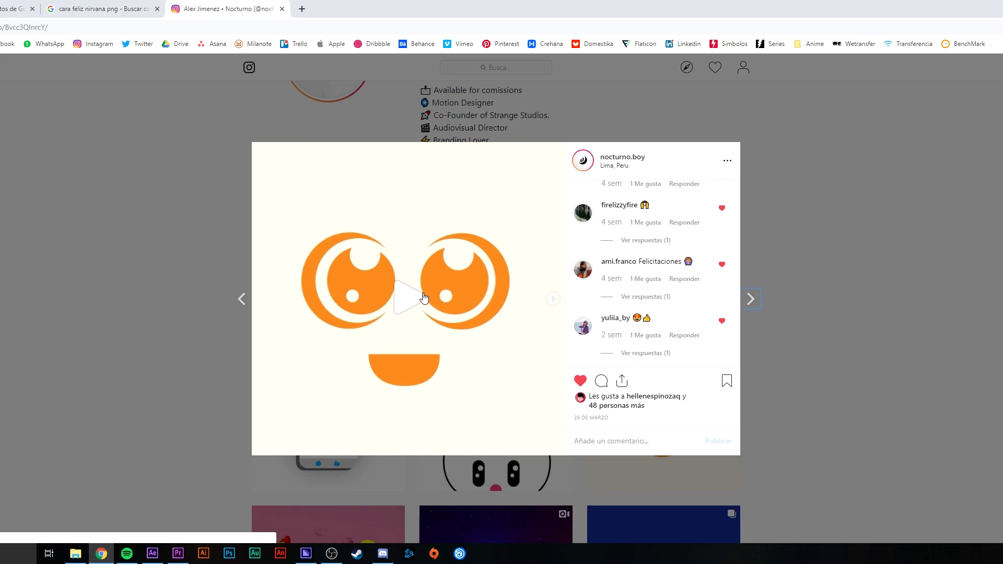
click(424, 297)
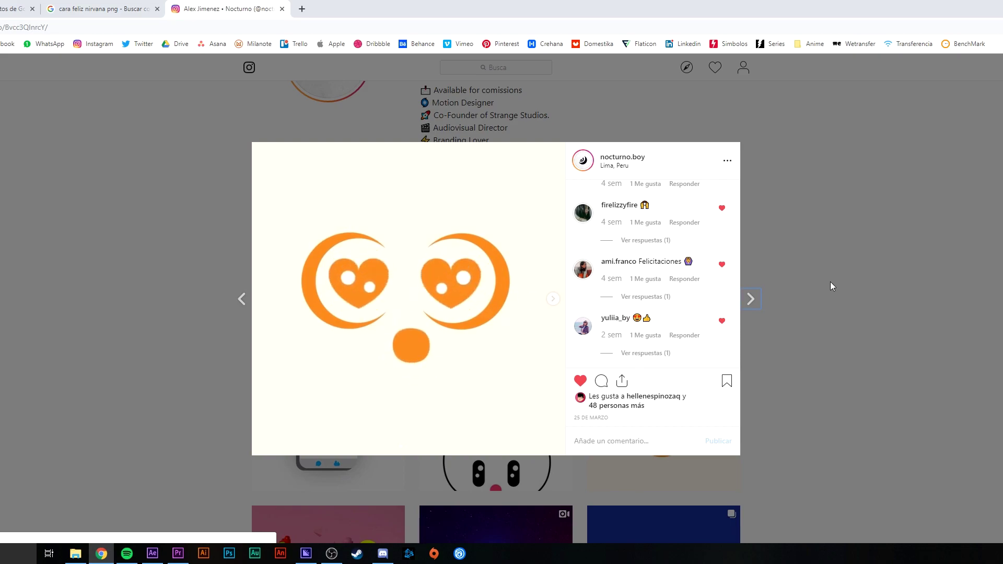